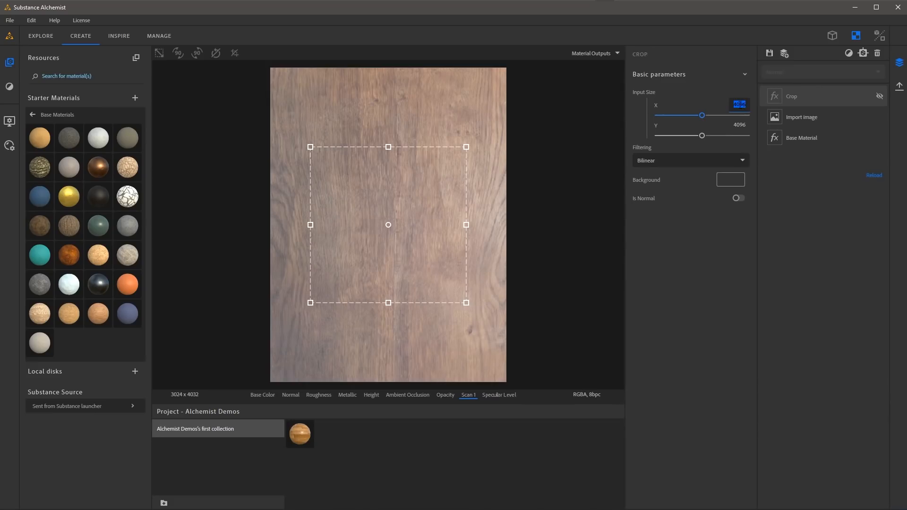
Step: Set the Crop filter's input size to 3024 by 4032 and make the Crop layer visible
type("3024")
key("Tab")
type("4032")
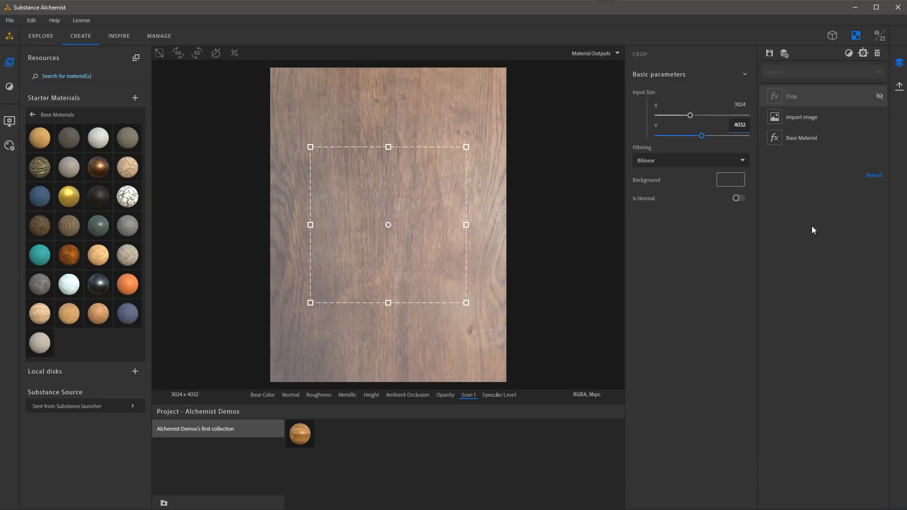
left_click(880, 96)
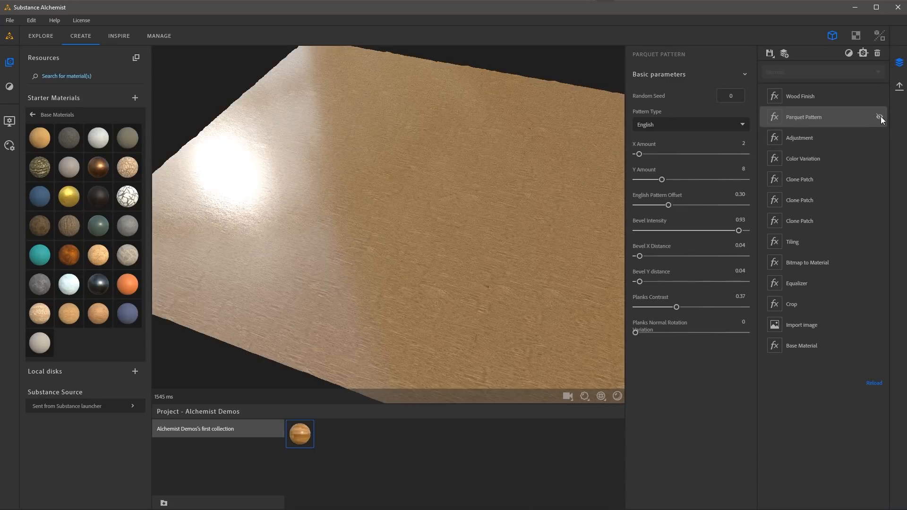
Step: Enable the Parquet Pattern filter and change its pattern type
left_click(880, 117)
left_click(699, 125)
left_click(658, 185)
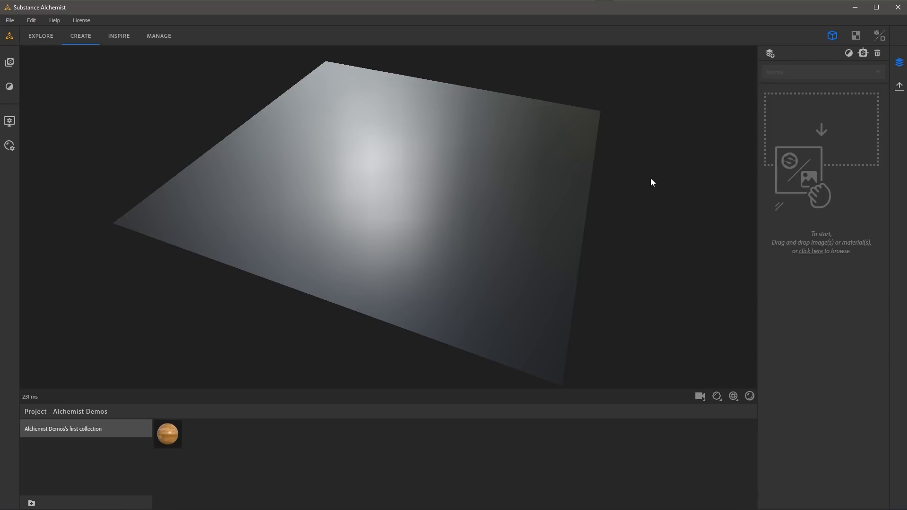
Step: Examine the viewer's mesh and environment settings, including the preview image of the Glazed Patio environment
left_click(9, 121)
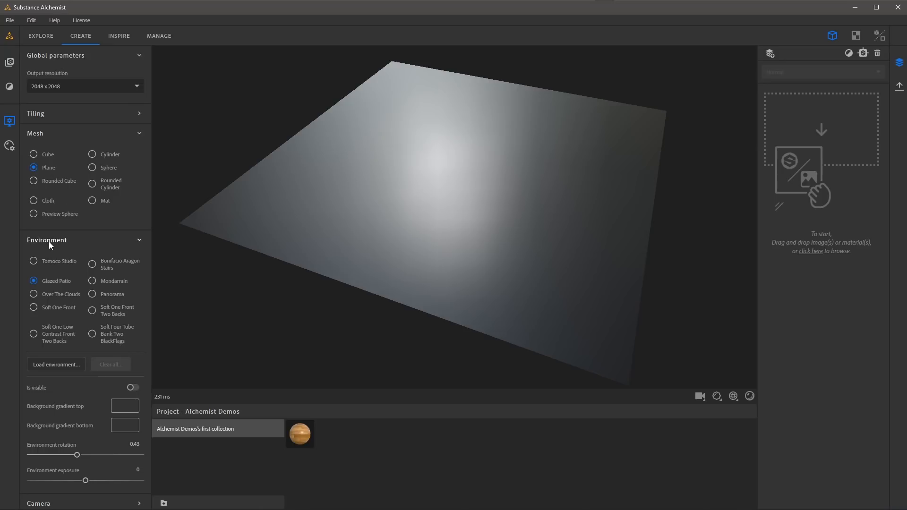
mouse_move(57, 283)
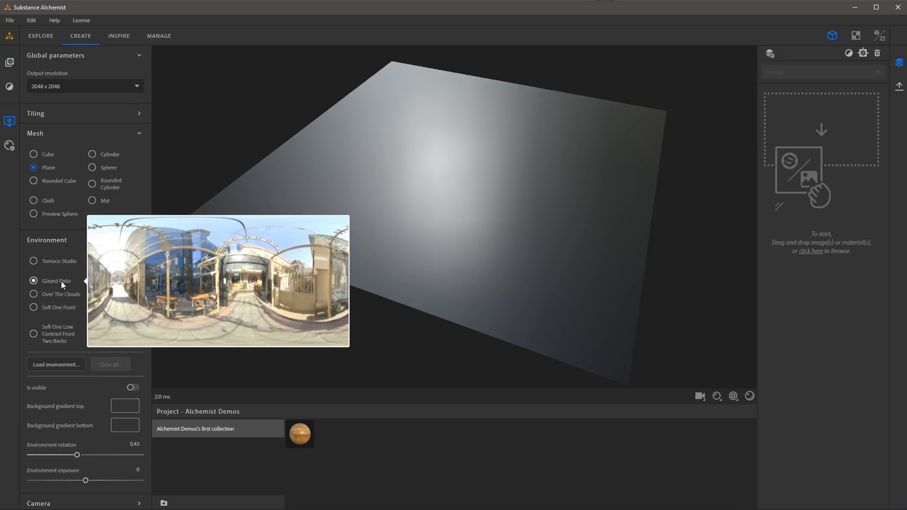
left_click(9, 121)
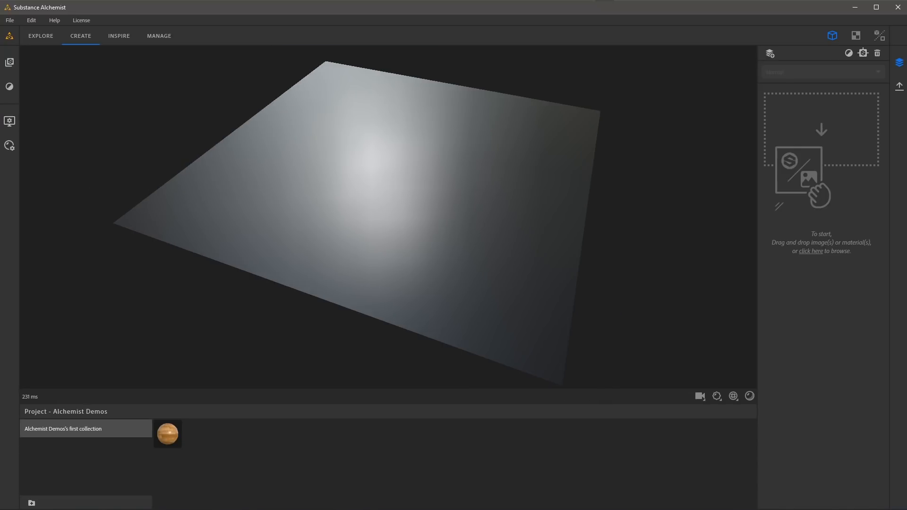
Step: Import the wood photo APC_0687.tif with the Use as bitmap template and display its Scan 1 image in 2D
left_click_drag(760, 208, 482, 174)
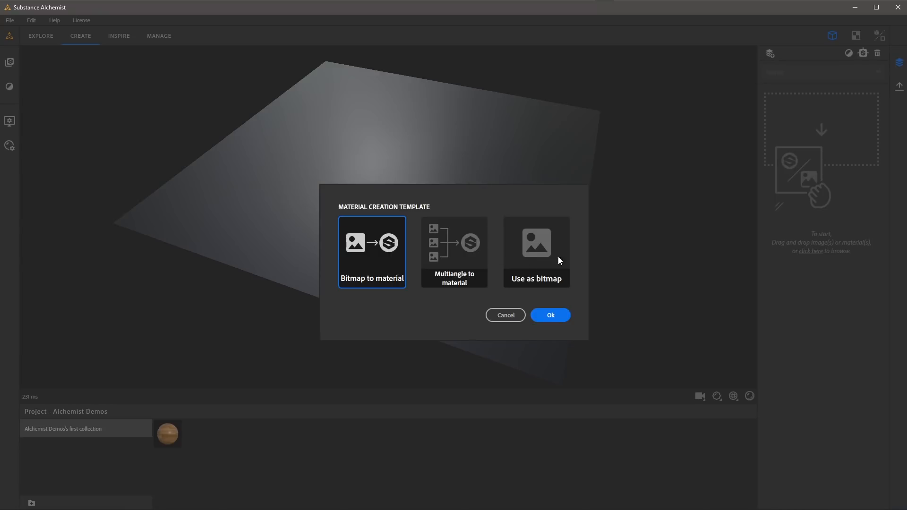
left_click(537, 242)
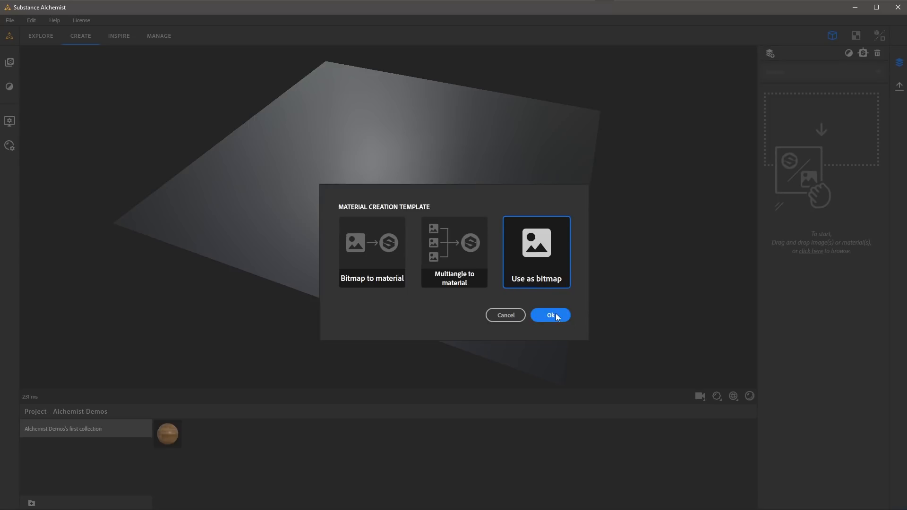
key("Return")
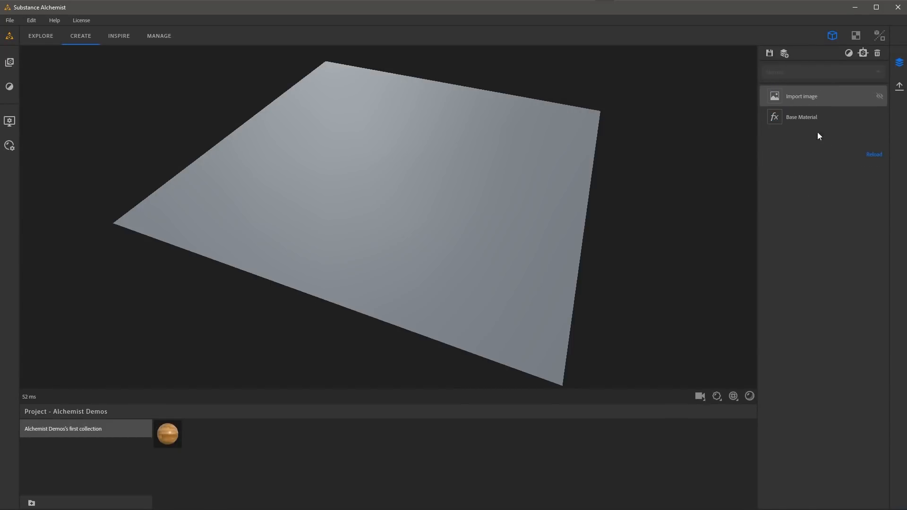
left_click(804, 99)
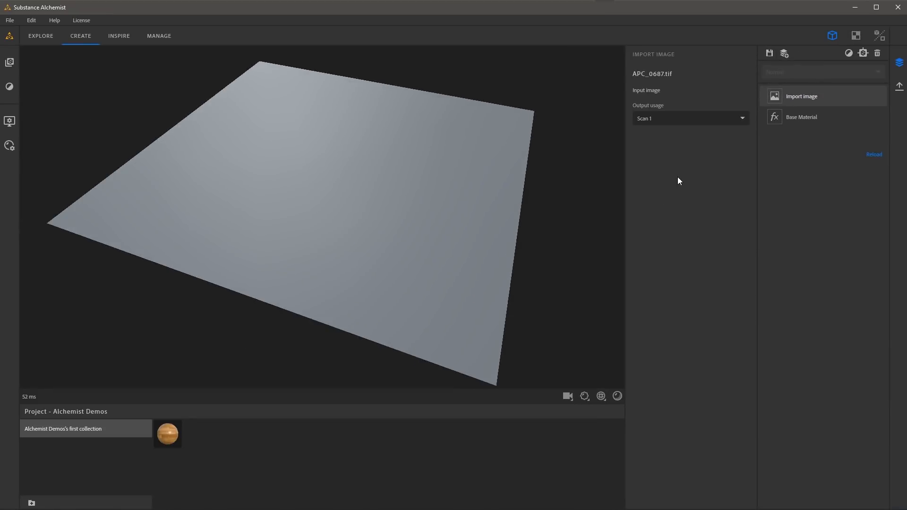
left_click(855, 36)
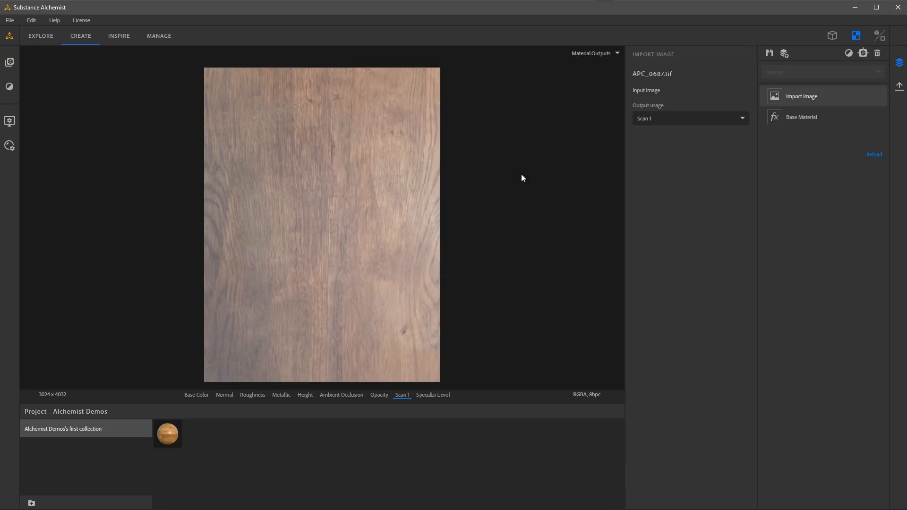
Step: Add a Crop filter above the imported image and match its input size to the photo at 3024 by 4032
left_click(849, 54)
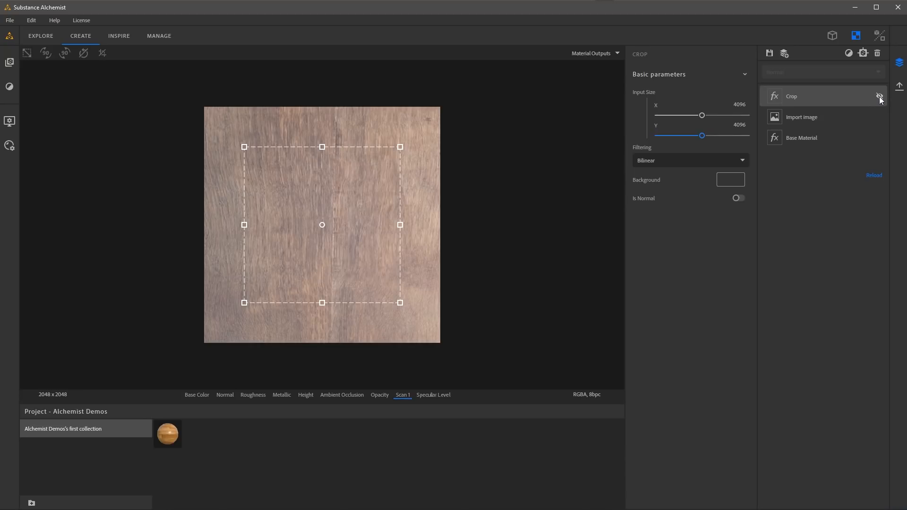
left_click(880, 97)
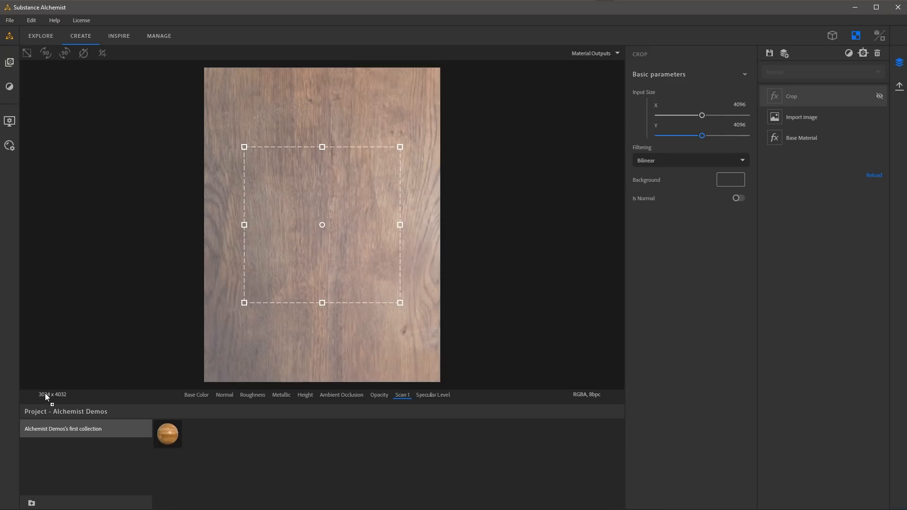
left_click(740, 105)
type("3024")
type("4032")
key("Return")
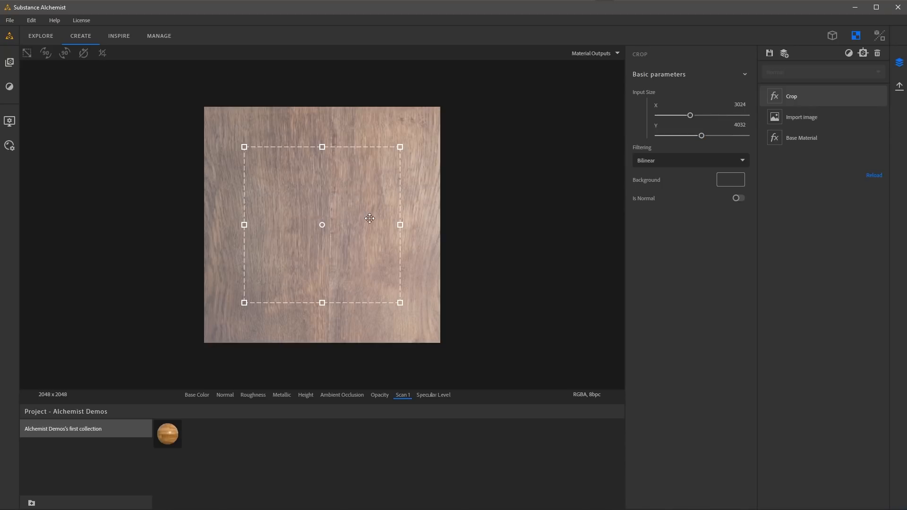
Step: Reposition the crop frame slightly above the centre of the wood photo and show the result tiled in 2D
mouse_move(360, 219)
left_mouse_down()
mouse_move(360, 212)
mouse_move(360, 234)
left_mouse_up()
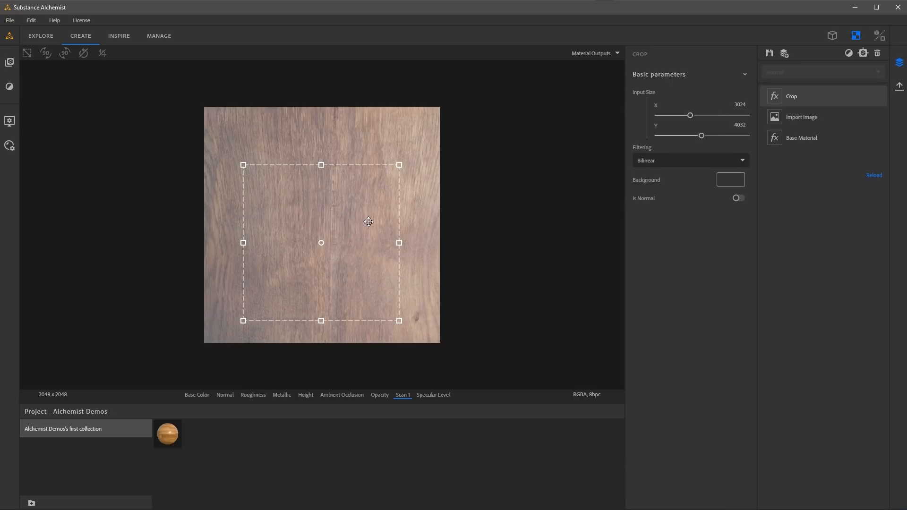
left_click_drag(368, 245, 367, 223)
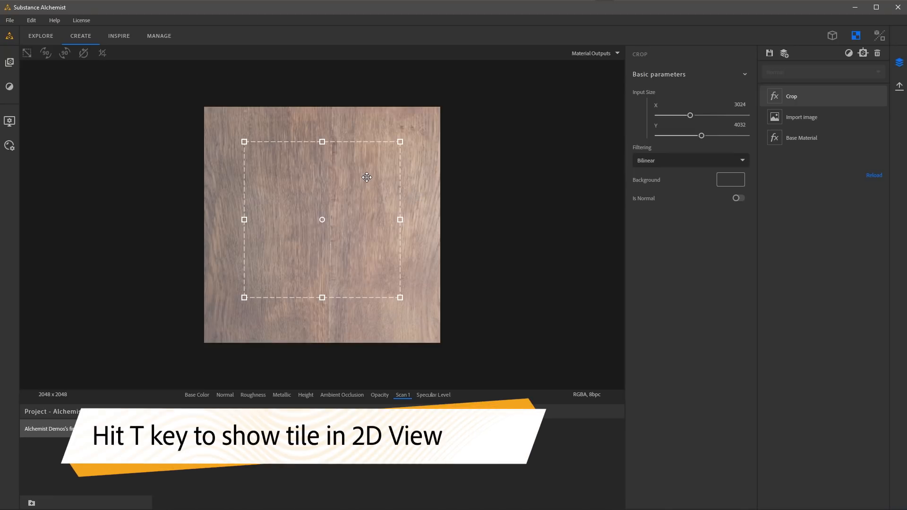
key("t")
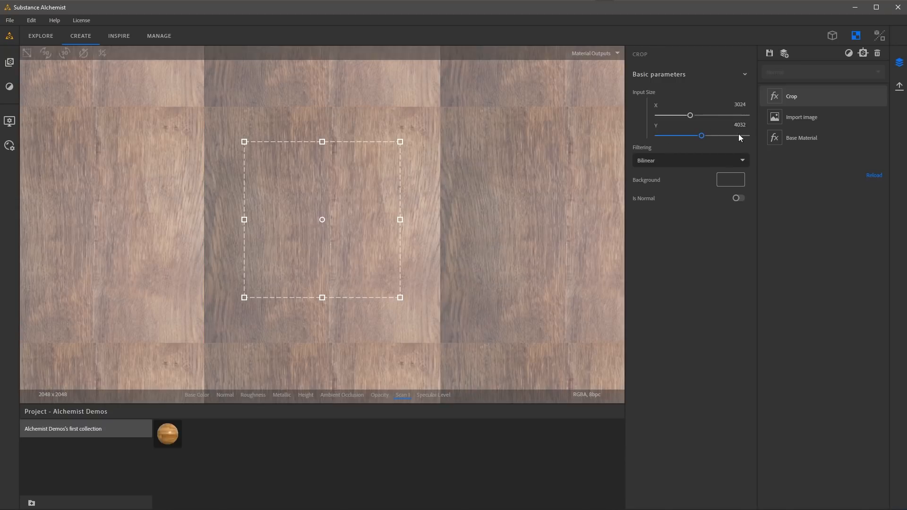
Step: Add an Equalizer filter above the Crop and lower its radius to 11.42
left_click(848, 54)
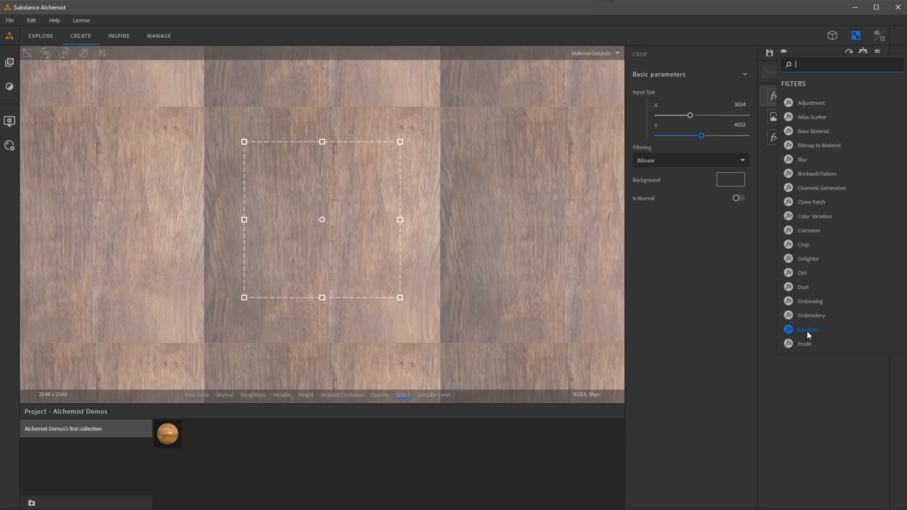
key("Return")
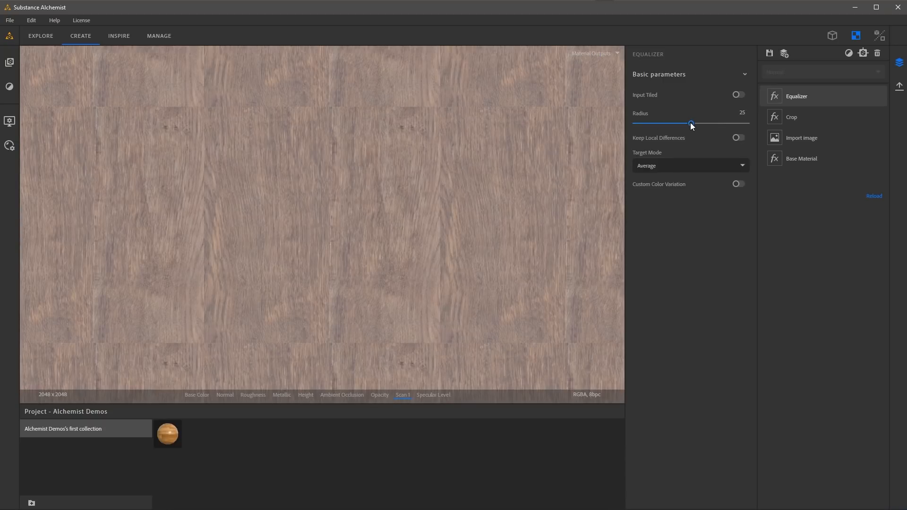
left_click_drag(691, 123, 661, 125)
Step: Show the 3D and 2D views side by side and frame the whole plane in the 3D view
left_click(877, 34)
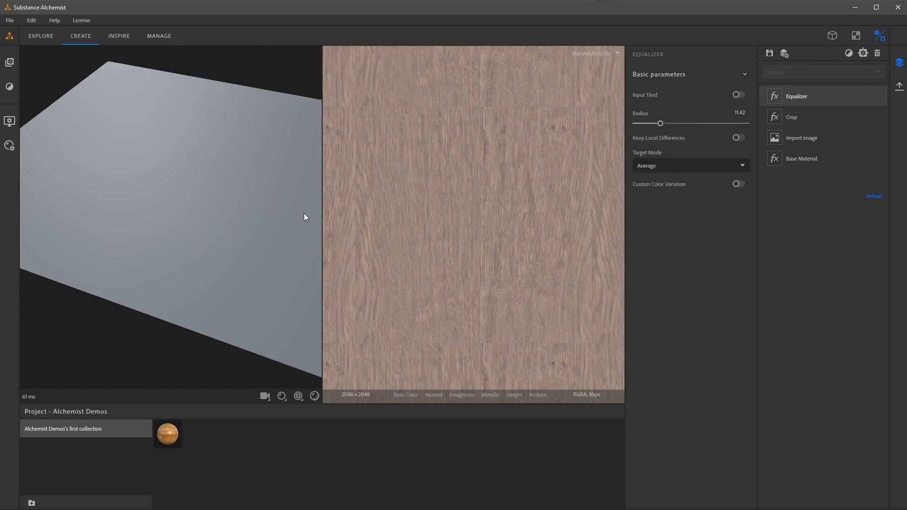
right_click_drag(234, 221, 83, 86)
middle_click_drag(170, 171, 189, 200)
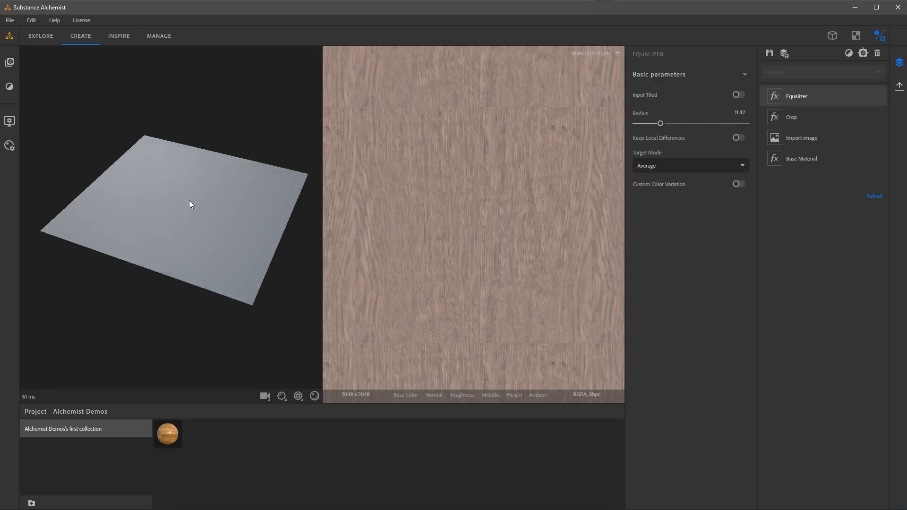
left_click_drag(189, 200, 245, 222)
mouse_move(460, 210)
right_mouse_down()
mouse_move(472, 216)
mouse_move(458, 206)
right_mouse_up()
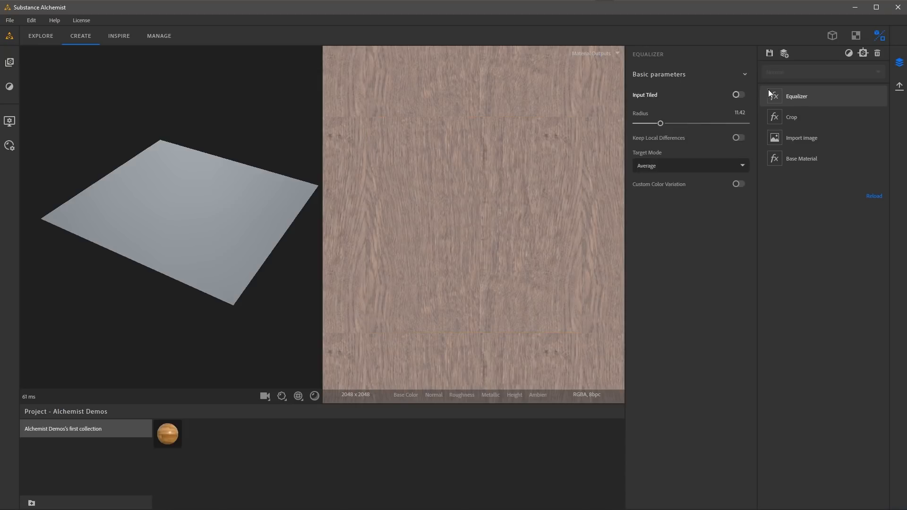
Step: Add a Bitmap to Material filter above the Equalizer and inspect the generated wood surface up close in 3D
left_click(849, 53)
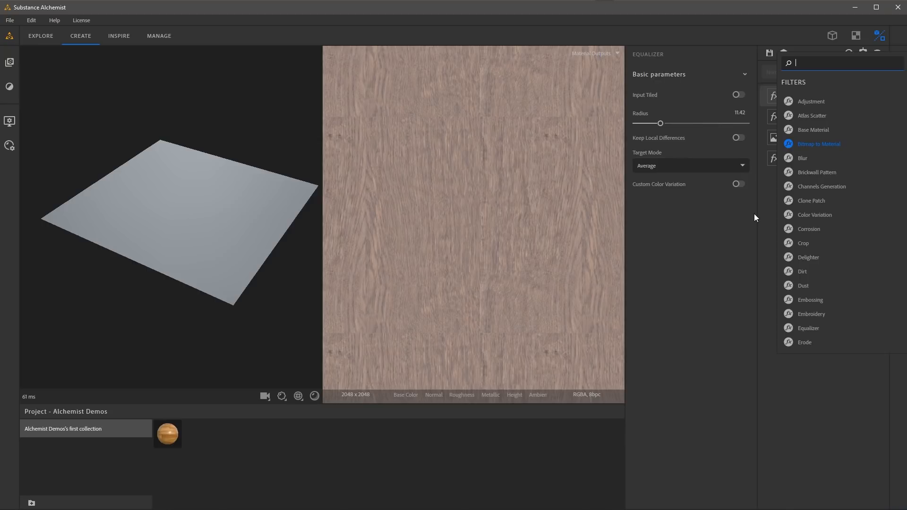
key("Return")
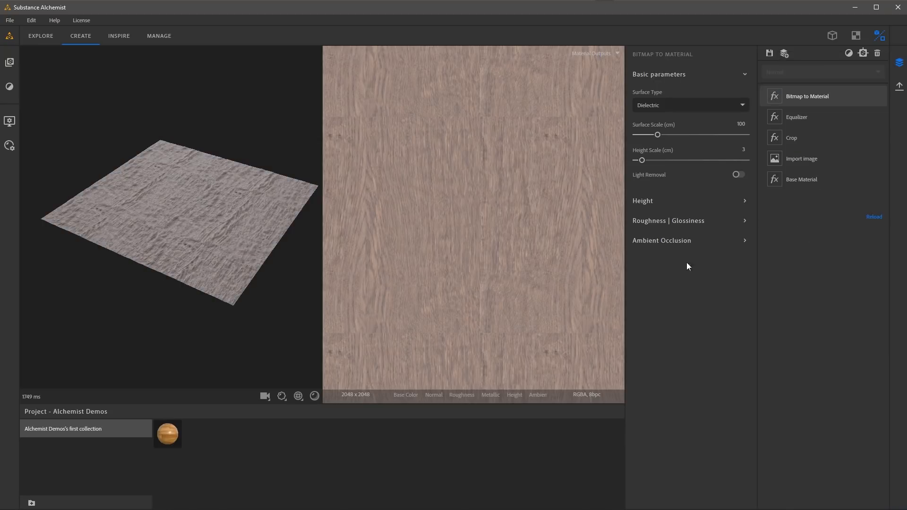
scroll(248, 273, "up", 5)
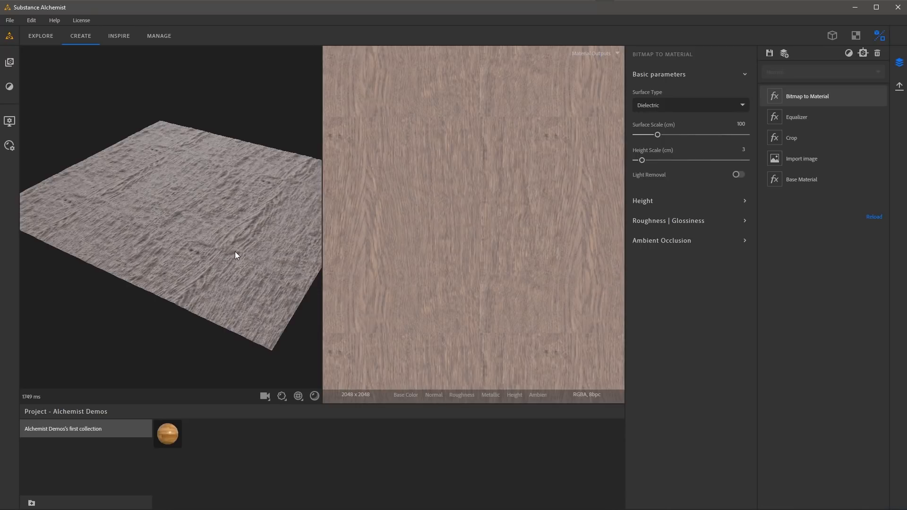
left_click_drag(235, 251, 247, 277)
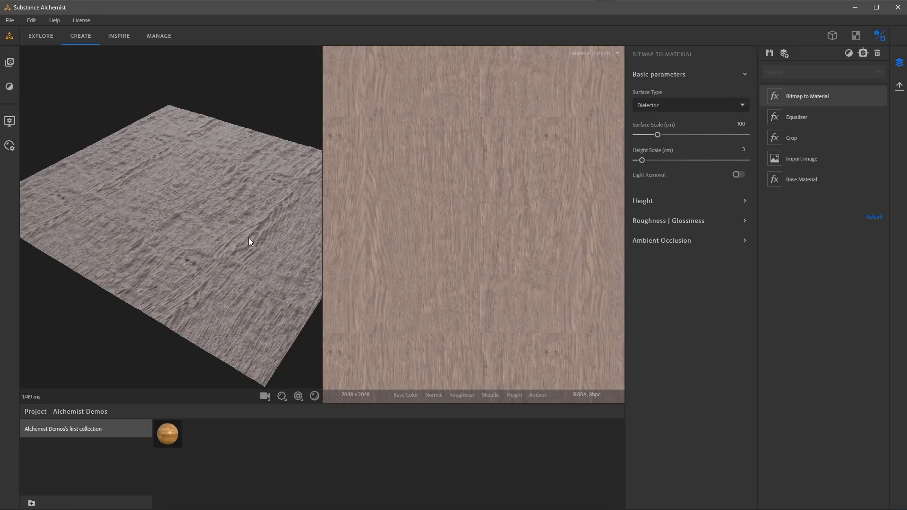
mouse_move(220, 204)
right_mouse_down("shift")
mouse_move(174, 202)
mouse_move(252, 210)
mouse_move(160, 200)
mouse_move(263, 213)
mouse_move(225, 209)
right_mouse_up("shift")
left_click_drag(229, 211, 222, 237)
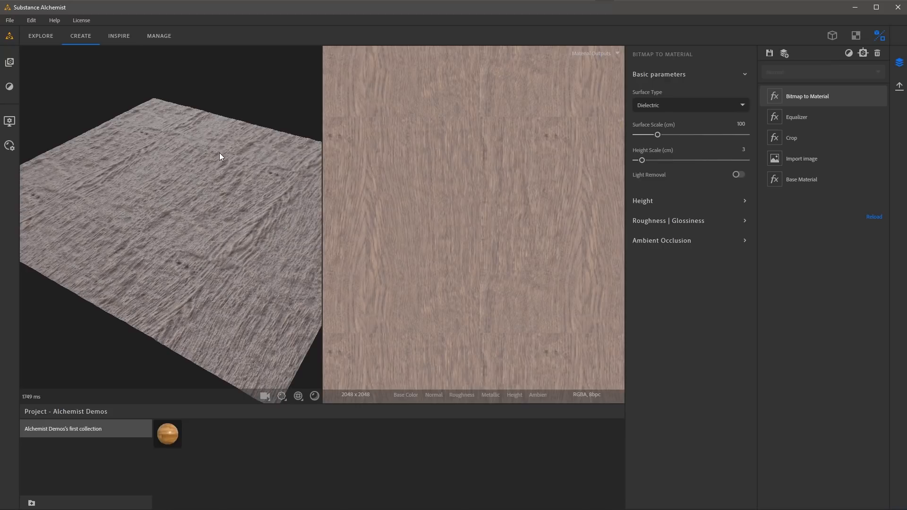
Step: Turn off the 2D tiling and examine the generated base color, normal, roughness, height and ambient occlusion maps
key("space")
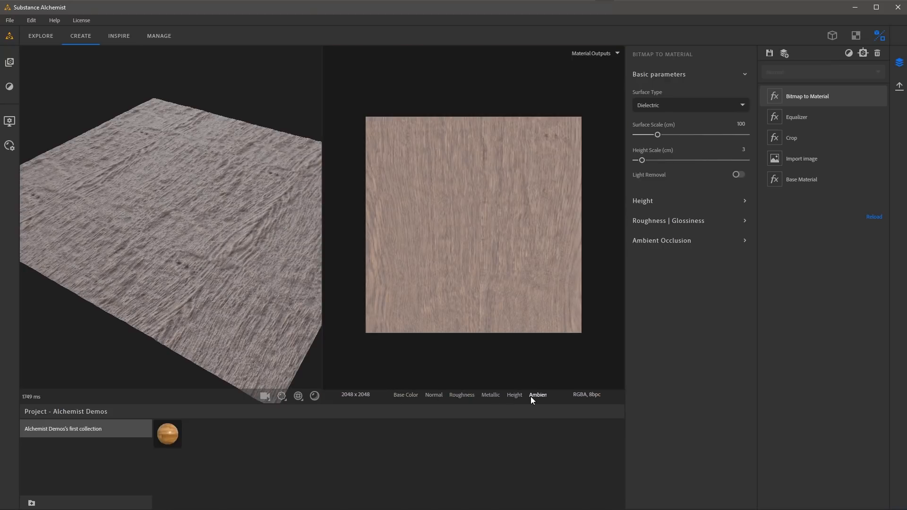
left_click(402, 395)
left_click(434, 396)
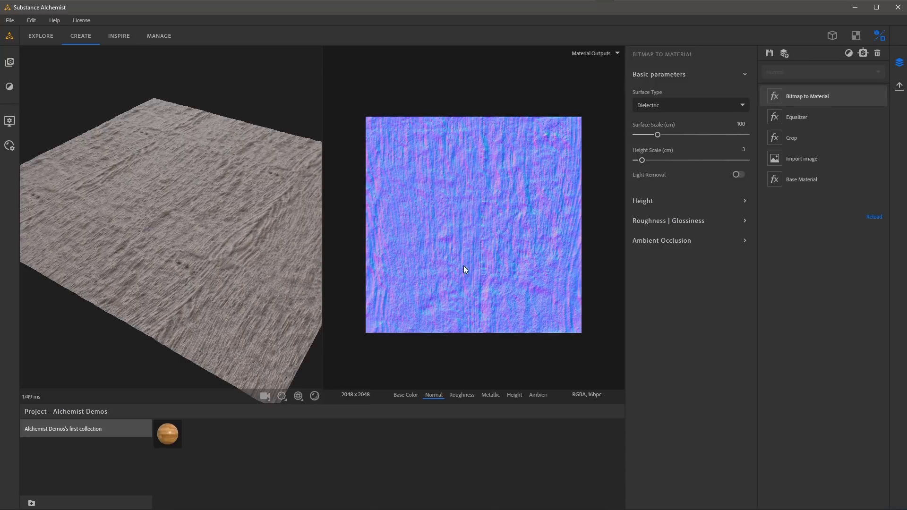
left_click(461, 397)
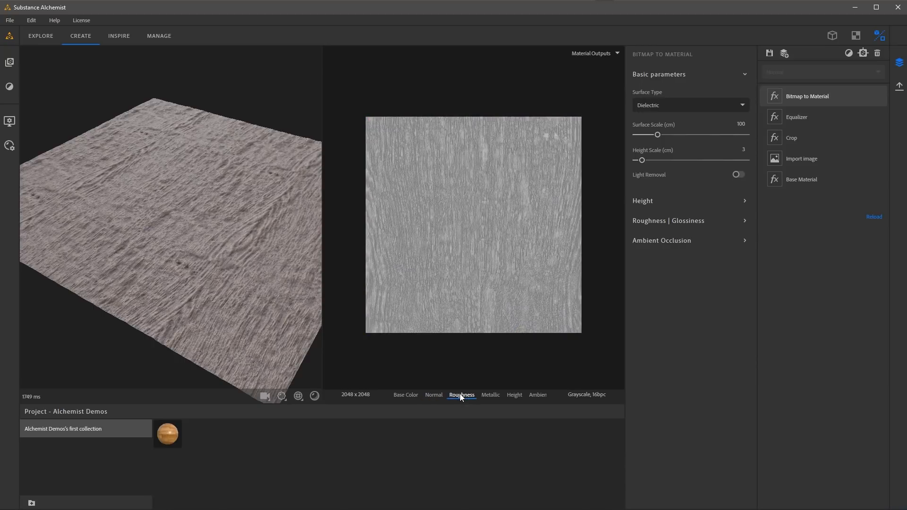
left_click(513, 396)
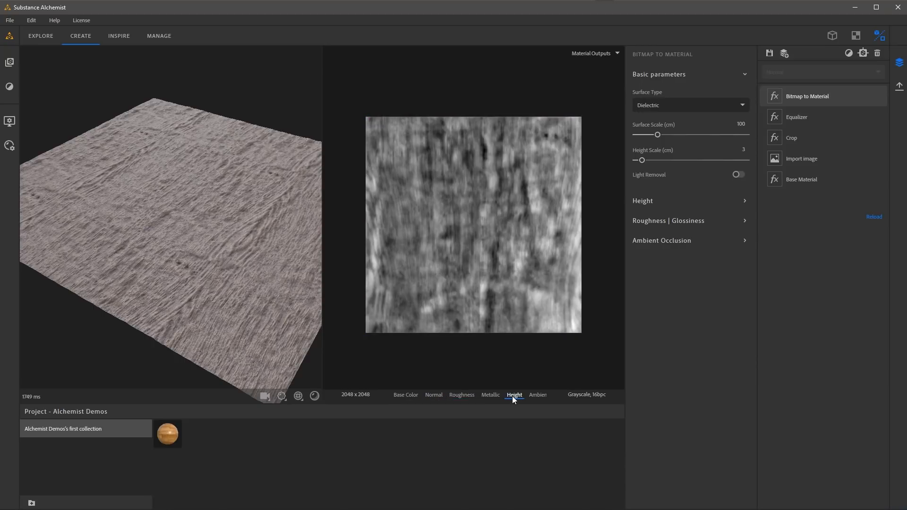
left_click(537, 395)
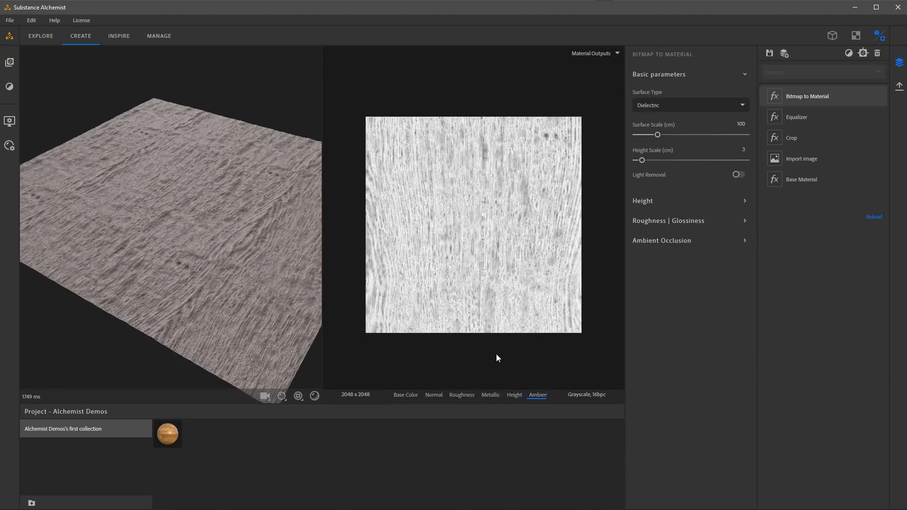
left_click(514, 395)
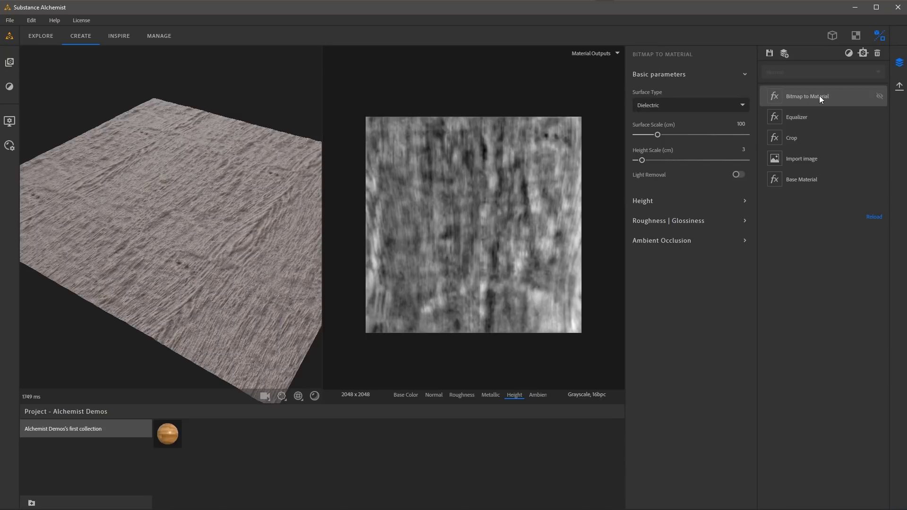
Step: Reveal the Bitmap to Material height parameters and set the 3D view's displacement quality to 1
left_click(643, 201)
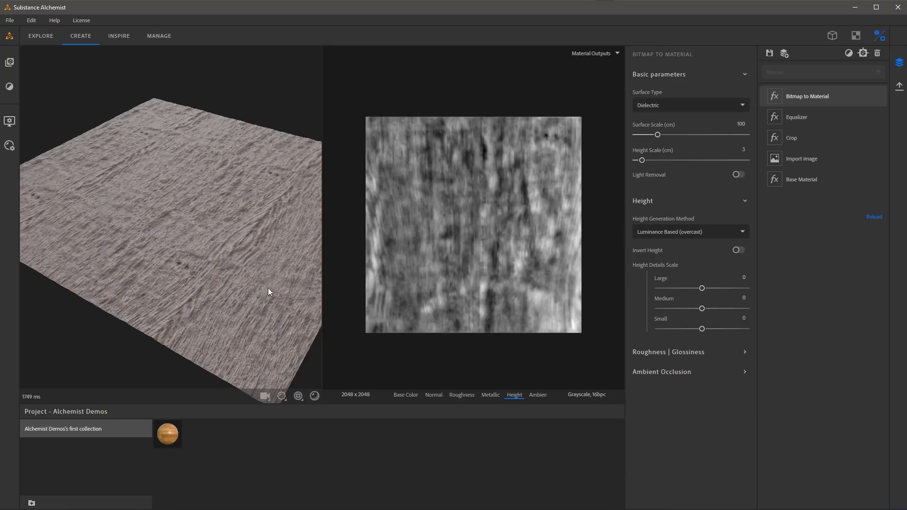
left_click_drag(268, 289, 248, 269)
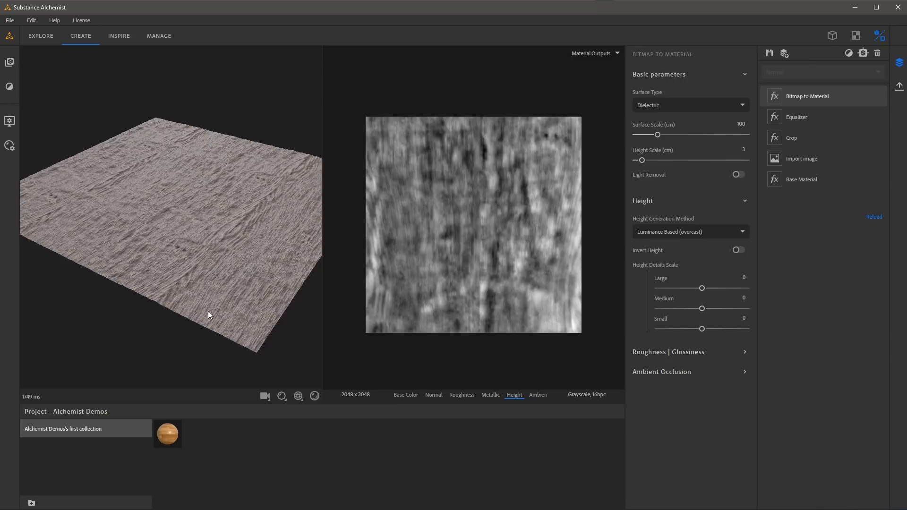
left_click(282, 397)
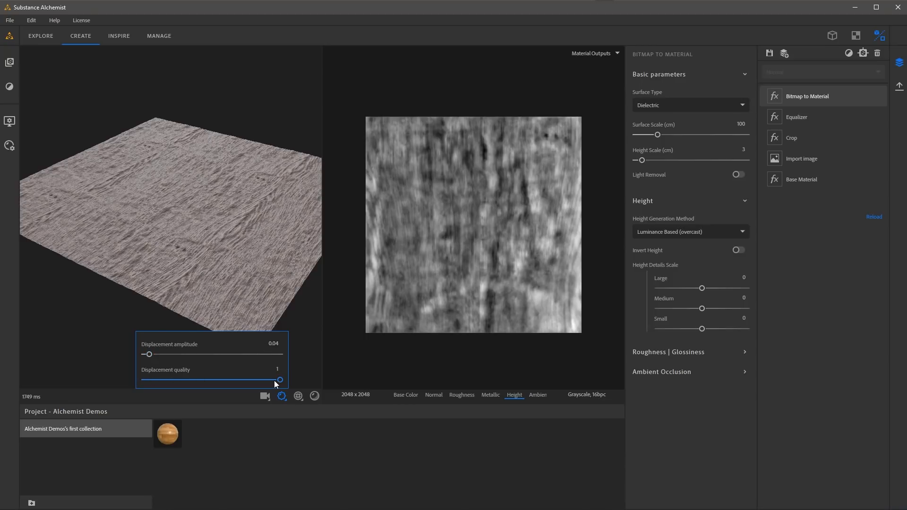
left_click_drag(273, 380, 305, 379)
mouse_move(213, 227)
left_mouse_down()
mouse_move(219, 215)
mouse_move(239, 239)
mouse_move(233, 228)
mouse_move(197, 223)
left_mouse_up()
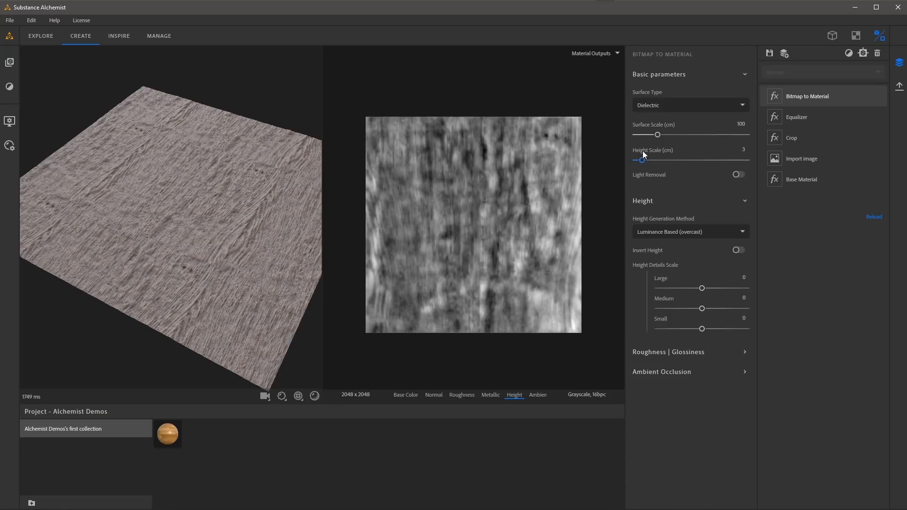
Step: Set the Bitmap to Material height scale to 0.04 cm and inspect the surface up close alongside the displacement settings
double_click(743, 149)
type("0.04")
key("Return")
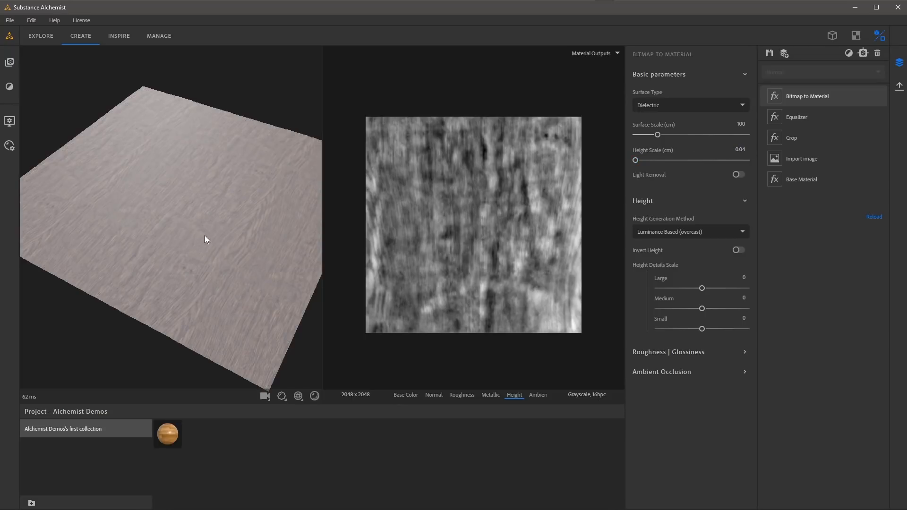
right_click_drag(205, 235, 242, 274)
middle_click_drag(242, 274, 229, 295)
left_click_drag(229, 295, 219, 274)
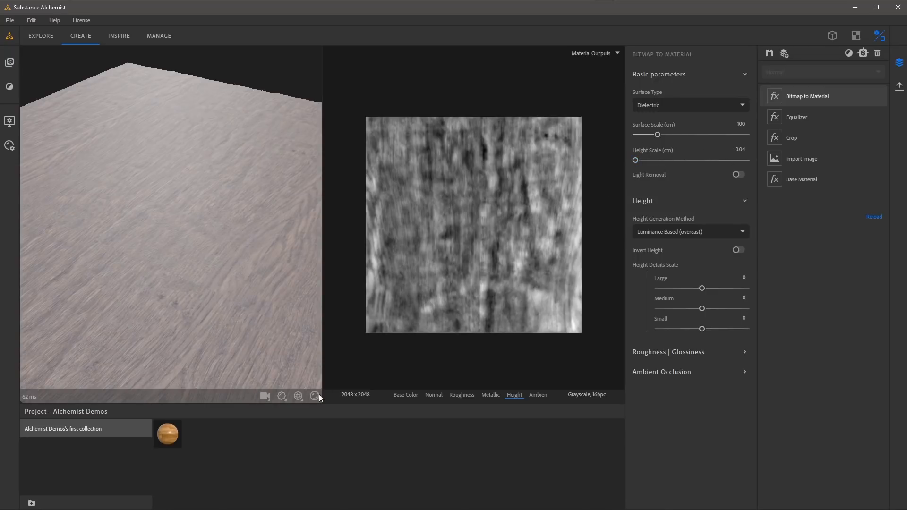
left_click(277, 397)
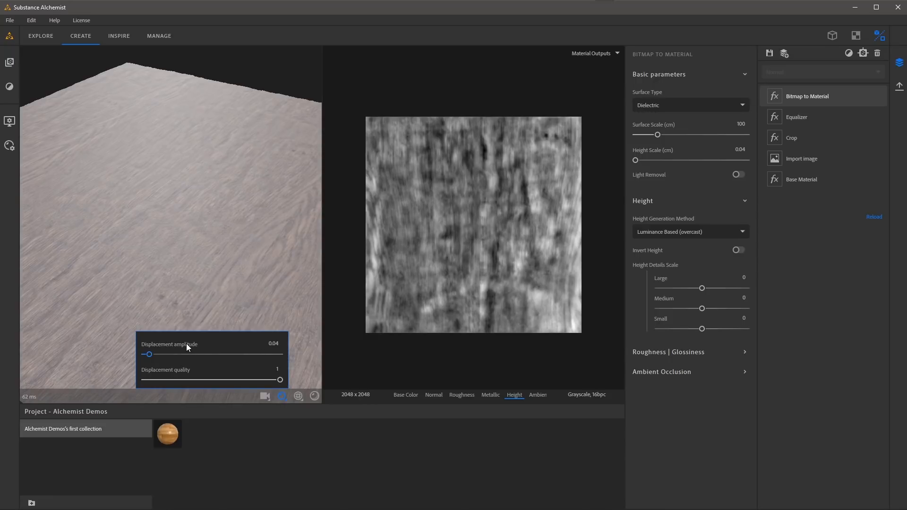
left_click(254, 109)
left_click_drag(224, 165, 242, 183)
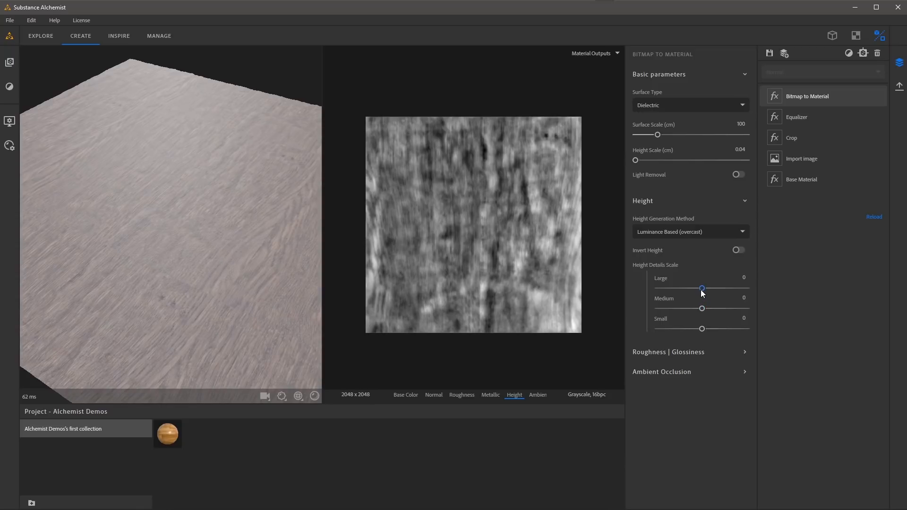
Step: Set the height details scale to -0.54 for large, 0.10 for medium and 0.39 for small details and check the surface in 3D
left_click_drag(701, 289, 719, 329)
mouse_move(239, 229)
left_mouse_down()
mouse_move(217, 244)
mouse_move(188, 243)
mouse_move(241, 254)
mouse_move(226, 251)
mouse_move(231, 227)
left_mouse_up()
right_click_drag(231, 227, 280, 236, "shift")
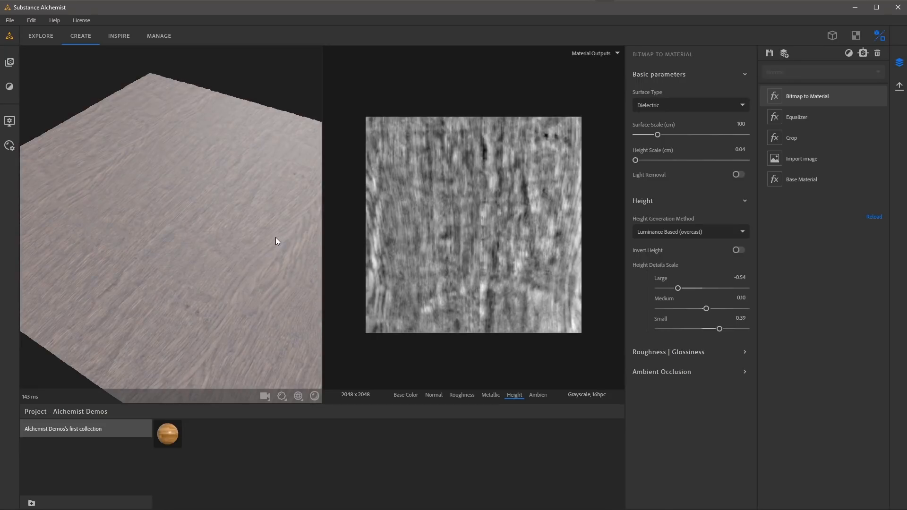
right_click_drag(221, 217, 265, 235)
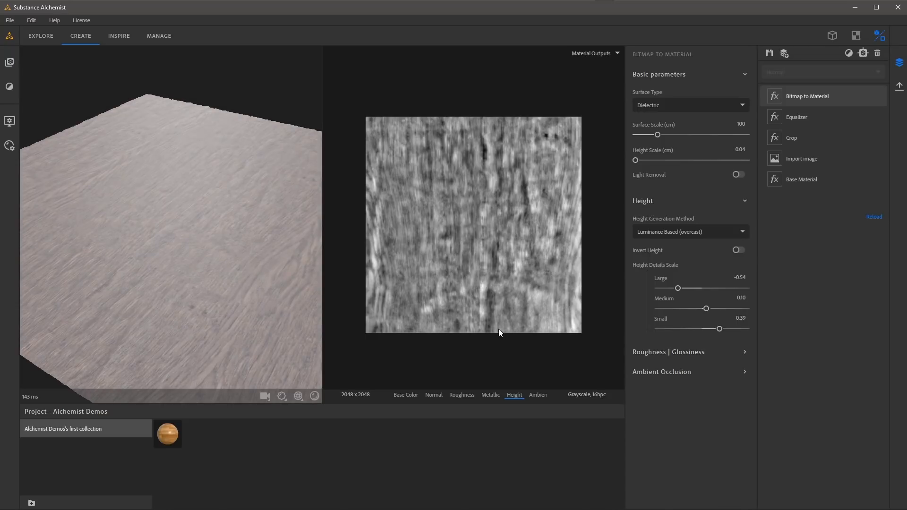
Step: Examine the roughness map with its parameters, and review the base color, normal and height maps
left_click(467, 396)
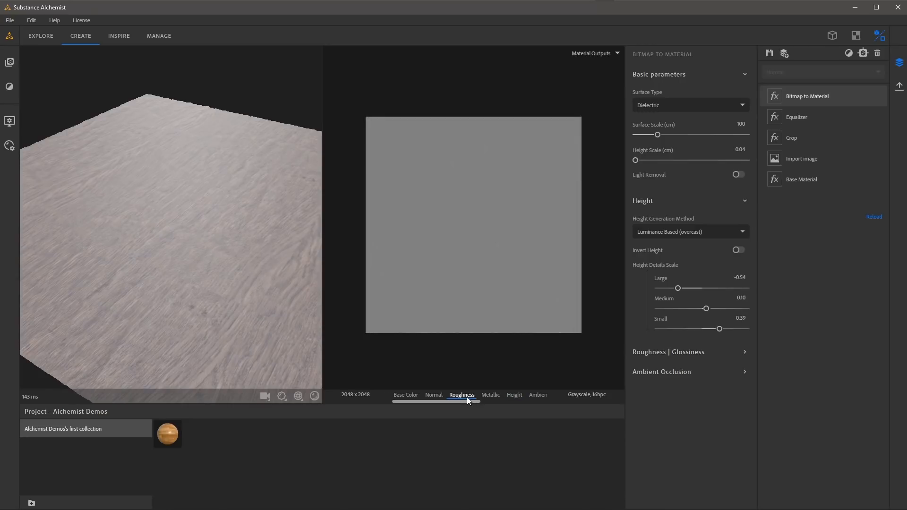
left_click(666, 353)
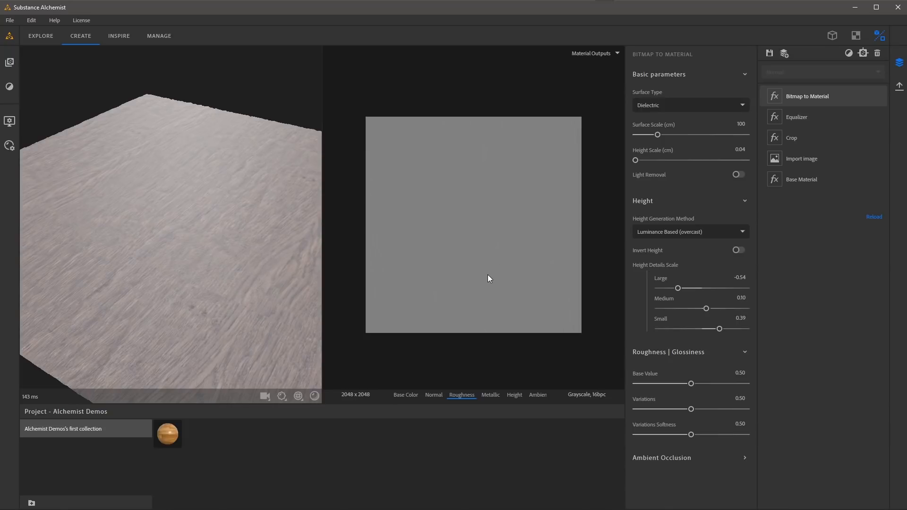
left_click(400, 394)
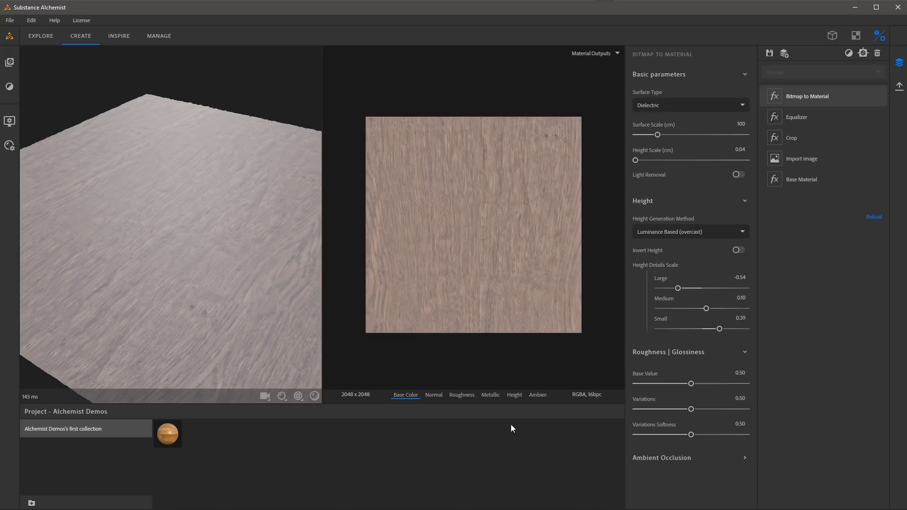
left_click(433, 395)
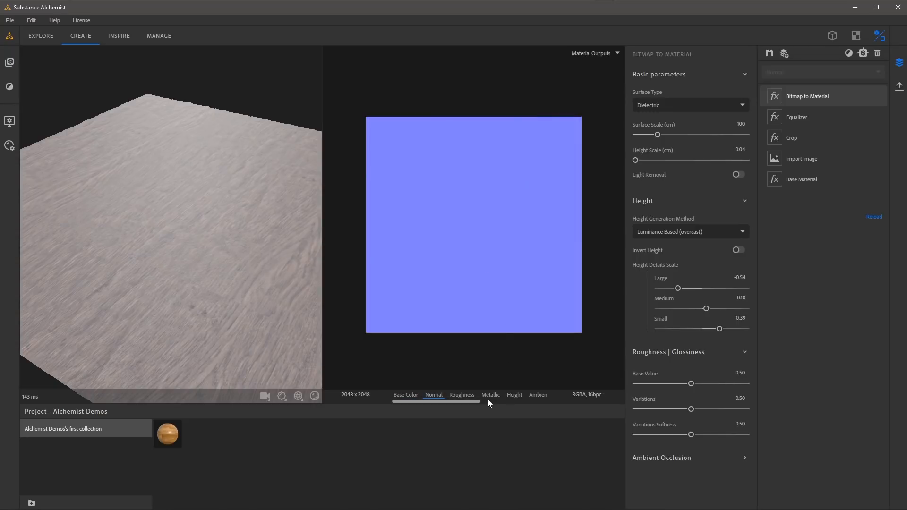
left_click(514, 396)
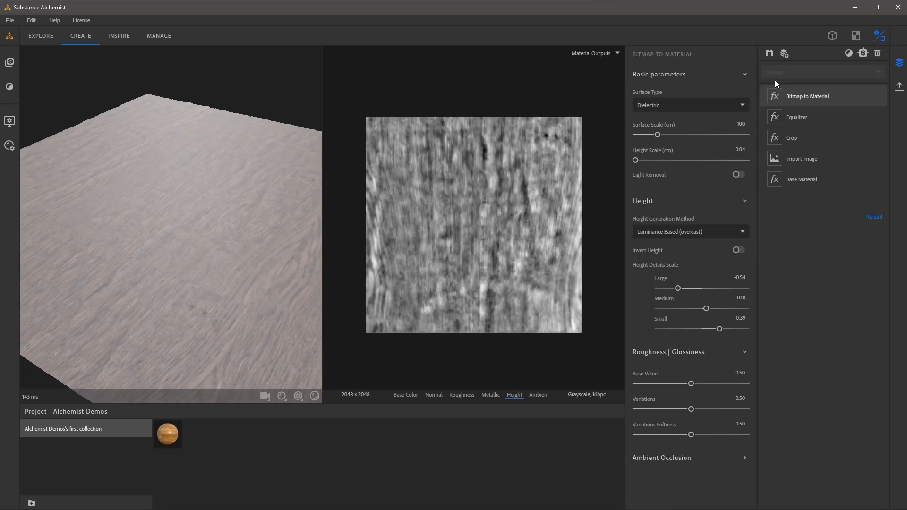
Step: Show the base color map tiled in the 2D view and inspect the seams between tiles up close
left_click(407, 395)
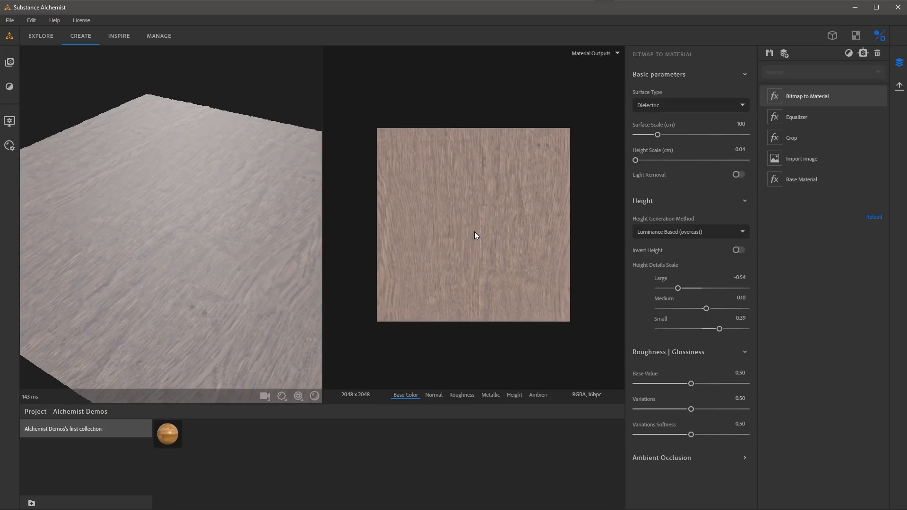
key("space")
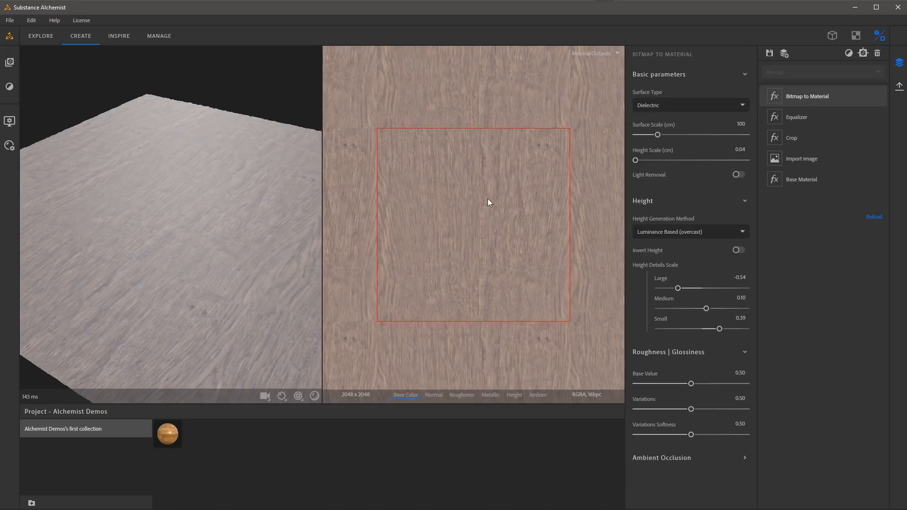
scroll(487, 200, "up", 5)
middle_click_drag(455, 191, 487, 217)
scroll(469, 231, "up", 2)
scroll(487, 217, "up", 1)
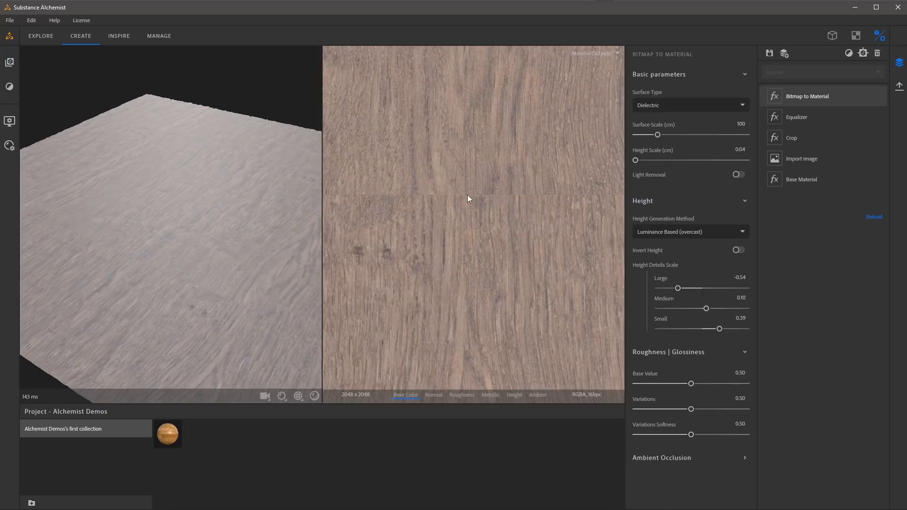
right_click_drag(565, 297, 459, 211)
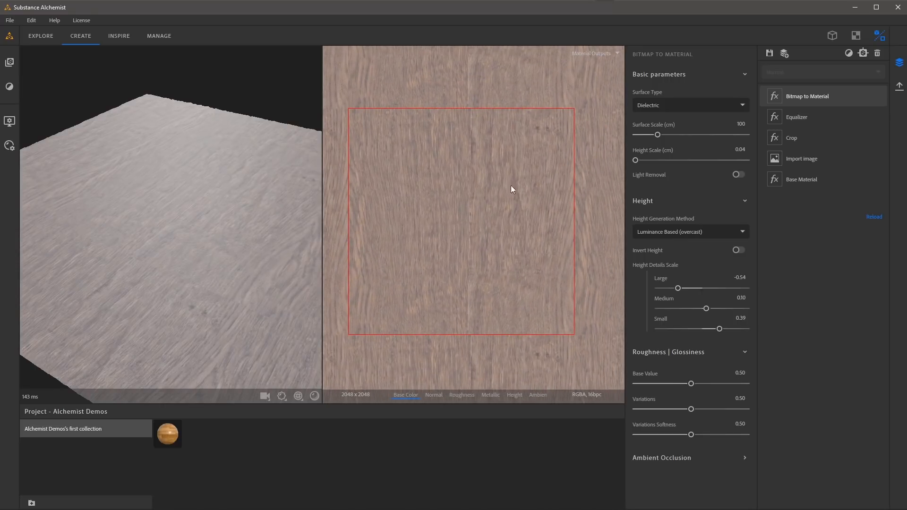
Step: Add a Tiling filter above Bitmap to Material
left_click(847, 53)
type("tiling")
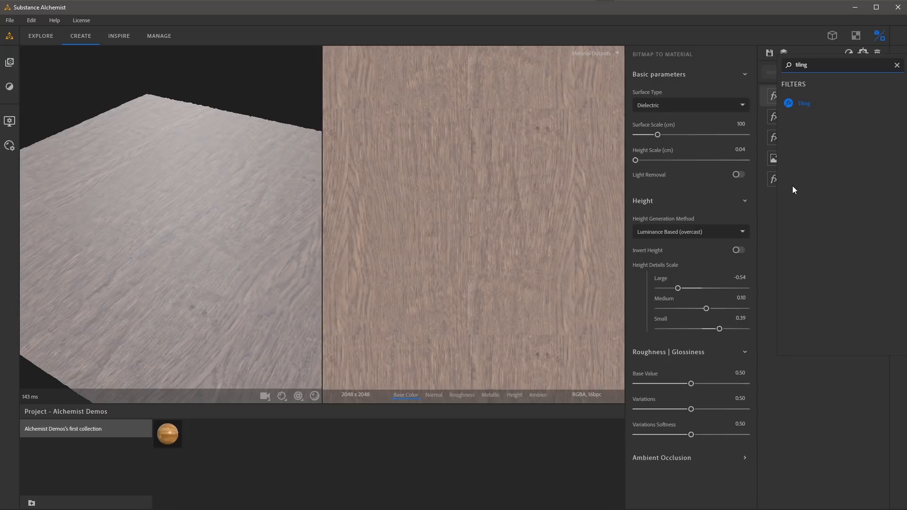
key("Return")
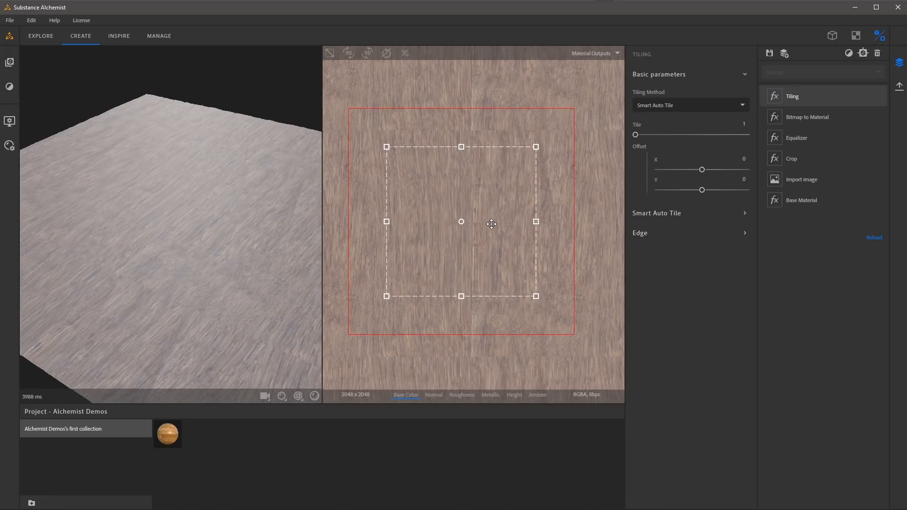
Step: Shift the Smart Auto Tile frame slightly down and right on the texture, adjust its rotation and narrow it a little
left_click_drag(489, 223, 501, 233)
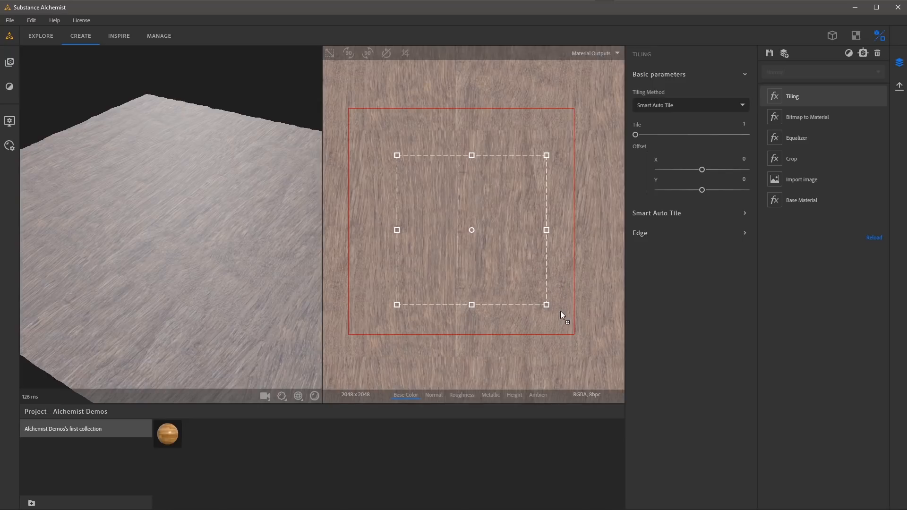
mouse_move(560, 312)
left_mouse_down()
mouse_move(549, 321)
mouse_move(566, 304)
mouse_move(565, 314)
left_mouse_up()
left_click_drag(387, 138, 386, 143)
mouse_move(544, 231)
left_mouse_down()
mouse_move(522, 231)
mouse_move(538, 231)
left_mouse_up()
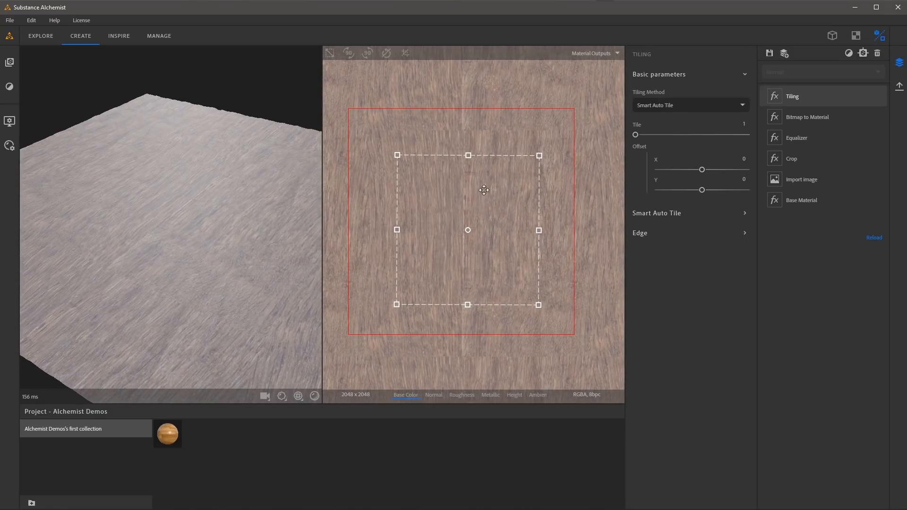
Step: Show the height map close up at the upper tile seam and set the Tiling filter's edge threshold to 0.12
scroll(458, 139, "up", 2)
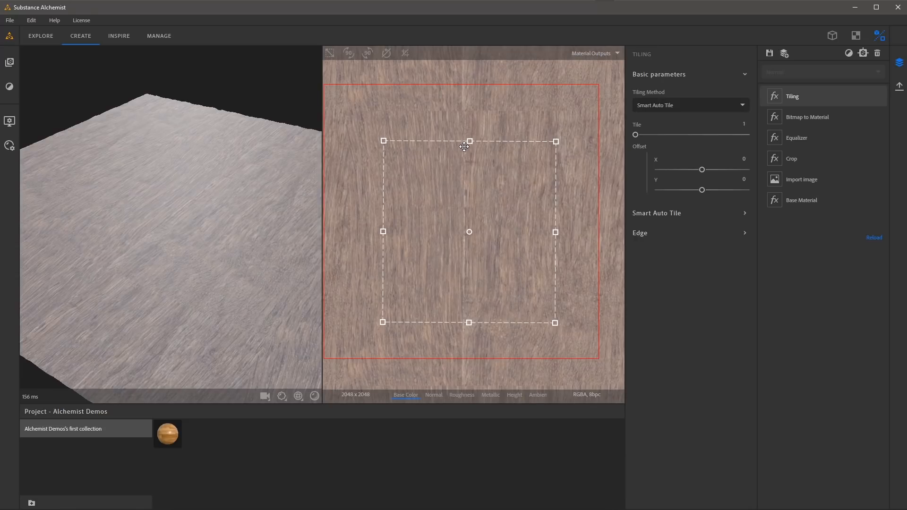
middle_click_drag(449, 104, 446, 202)
scroll(446, 202, "up", 5)
middle_click_drag(493, 135, 477, 204)
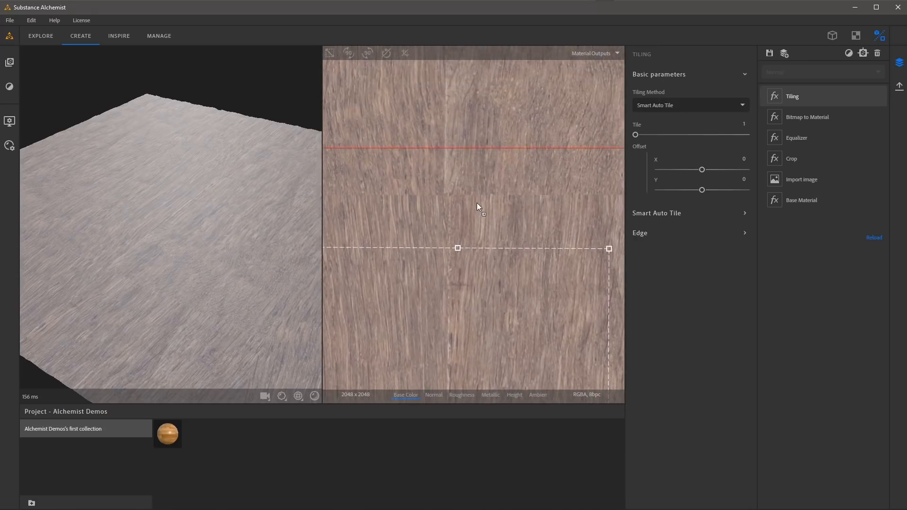
scroll(477, 203, "up", 1)
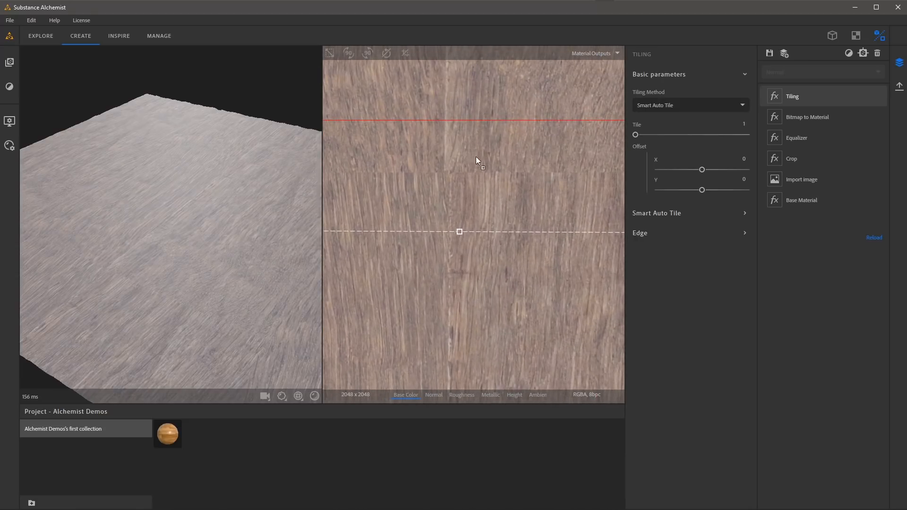
left_click(642, 233)
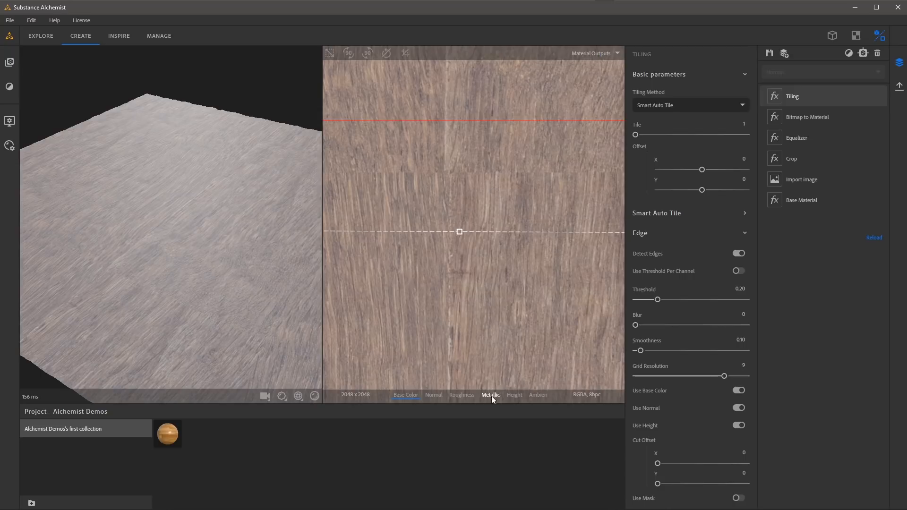
left_click(514, 396)
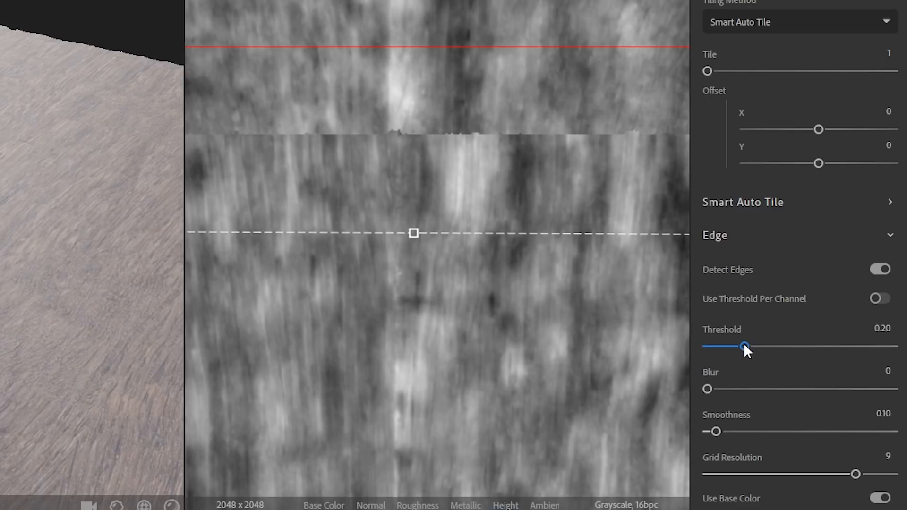
left_click_drag(743, 344, 730, 347)
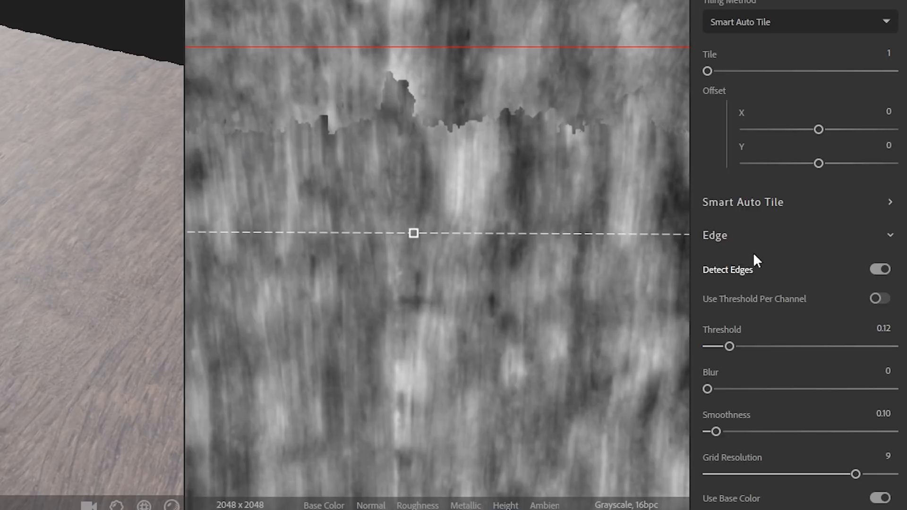
Step: Compare the seam with edge detection off and on, and lower the edge threshold to 0.11
left_click(878, 269)
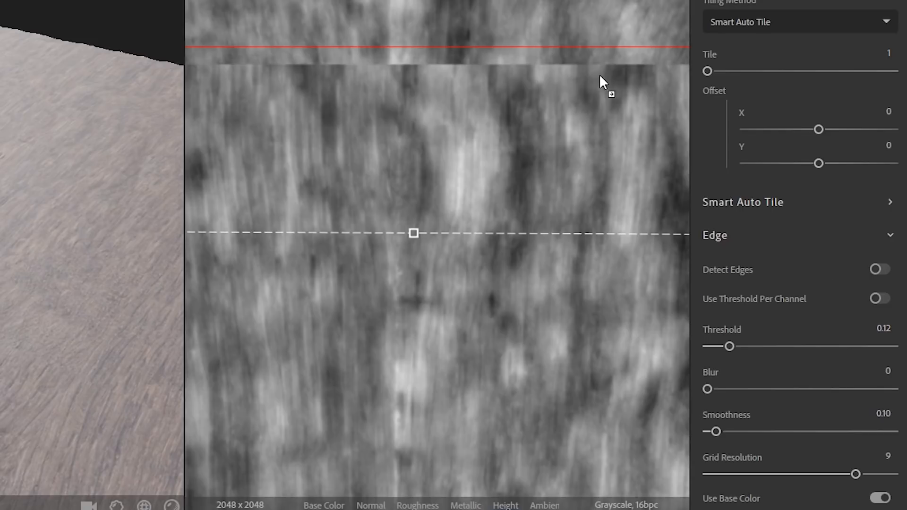
left_click(876, 269)
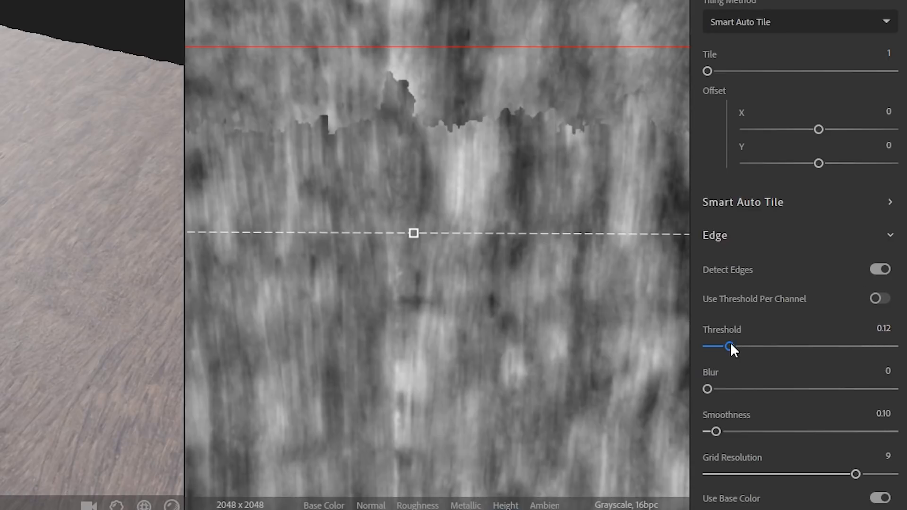
left_click_drag(730, 345, 727, 345)
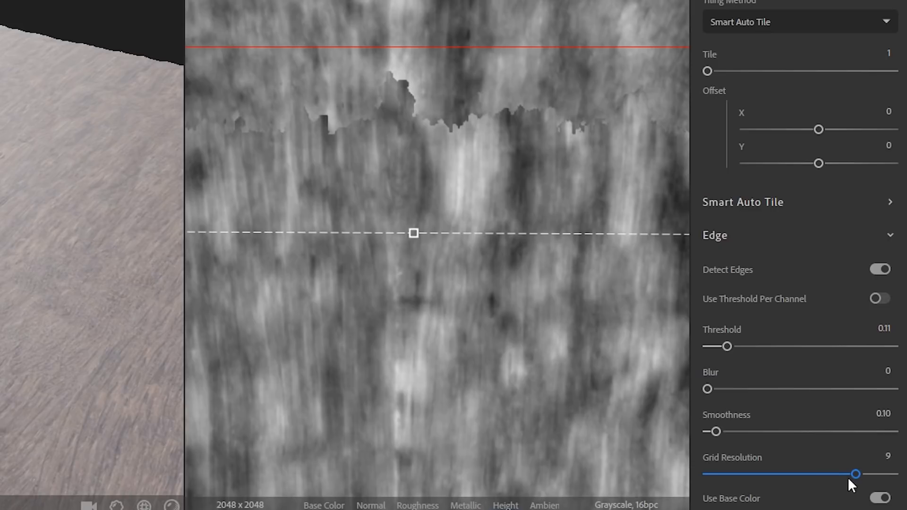
Step: Try edge grid resolutions of 10 and 7, and set the value back to 9
left_click_drag(863, 475, 869, 475)
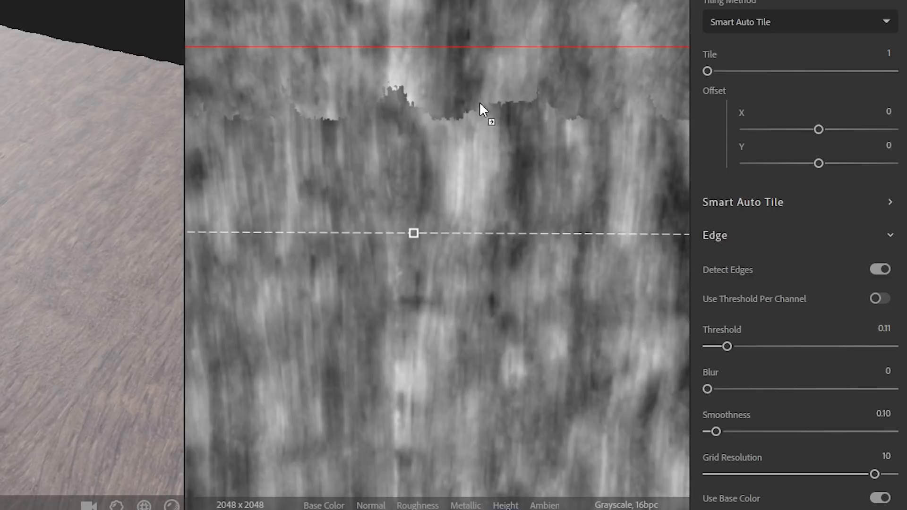
left_click_drag(873, 474, 824, 475)
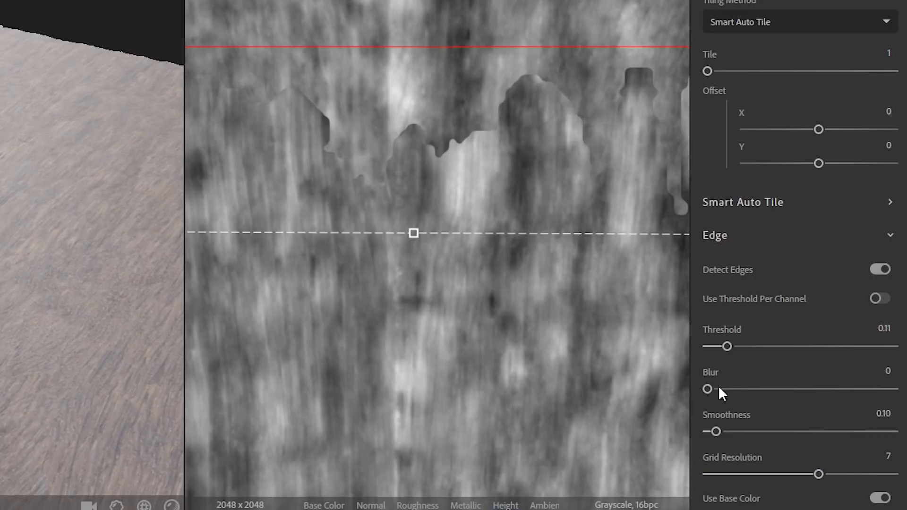
left_click_drag(819, 474, 855, 474)
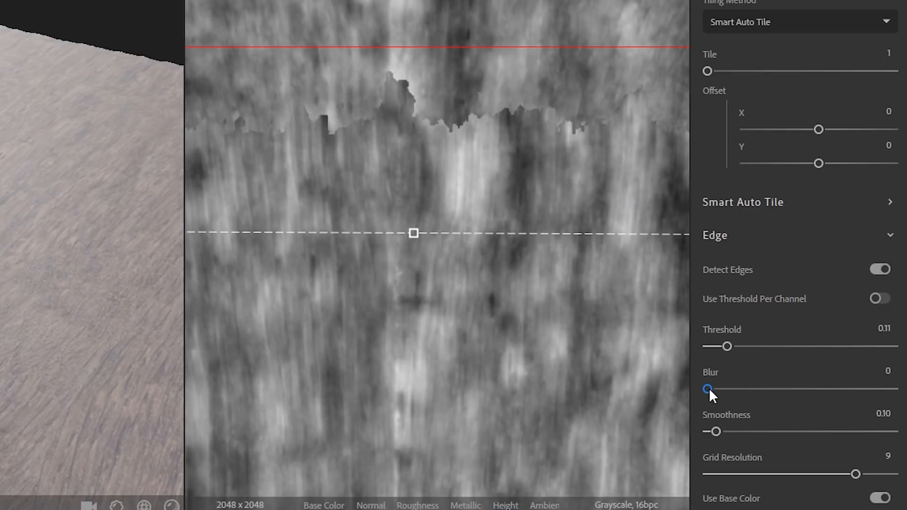
Step: Try edge blur values of 2 and 4, and set the Tiling filter's blur to 3
left_click_drag(708, 389, 892, 388)
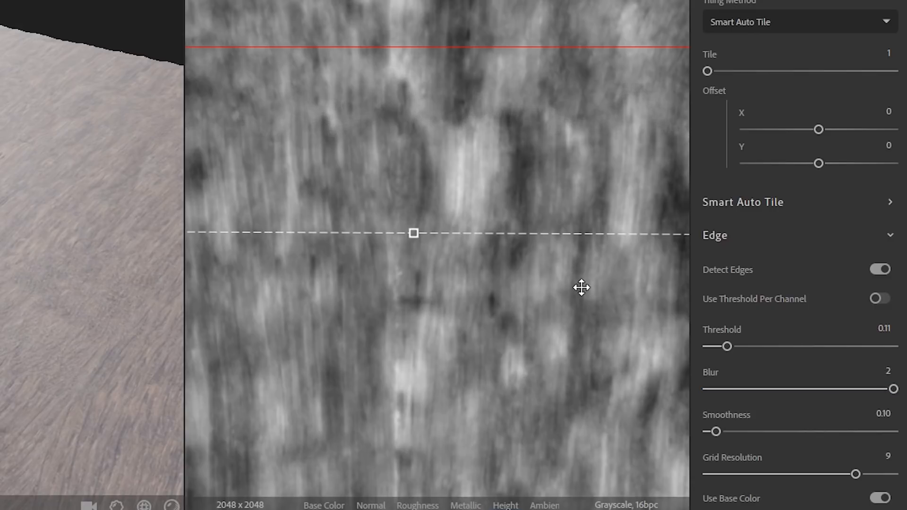
mouse_move(888, 389)
left_mouse_down()
mouse_move(820, 394)
mouse_move(897, 394)
left_mouse_up()
left_click(887, 371)
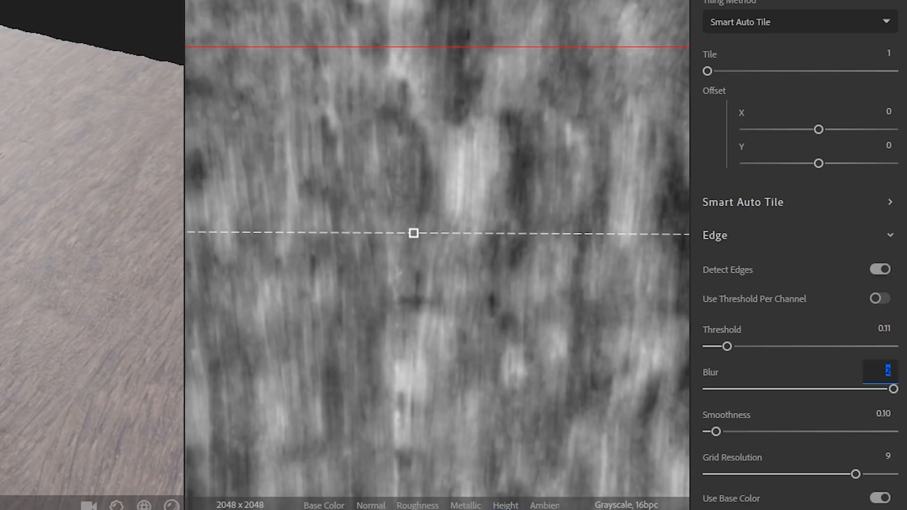
type("4")
key("Return")
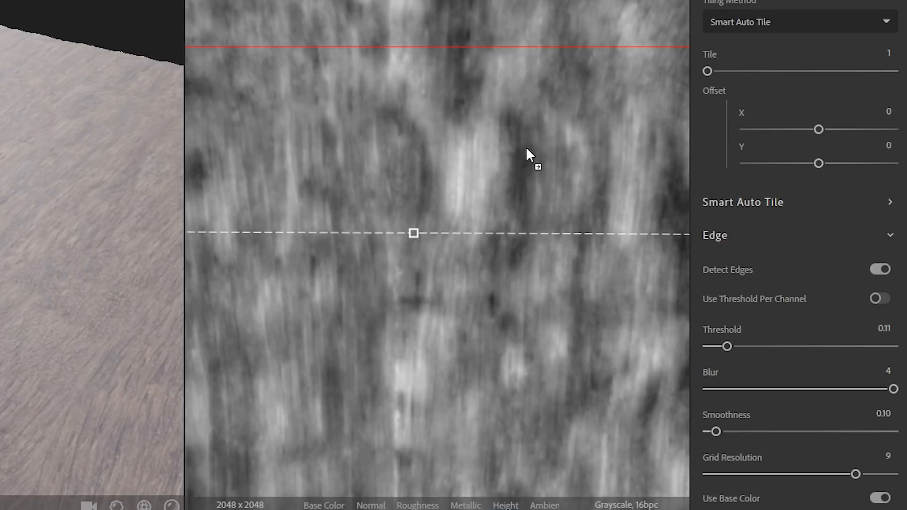
left_click(895, 372)
type("3")
key("Return")
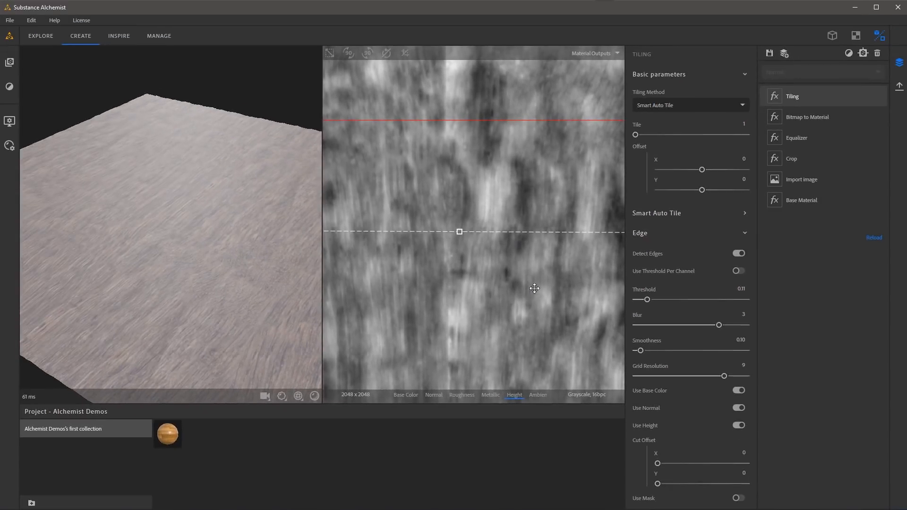
Step: Shift the Smart Auto Tile frame slightly to the left on the height map
scroll(508, 211, "down", 3)
middle_click_drag(508, 211, 490, 261)
middle_click_drag(491, 300, 539, 146)
scroll(498, 208, "down", 3)
scroll(497, 208, "down", 4)
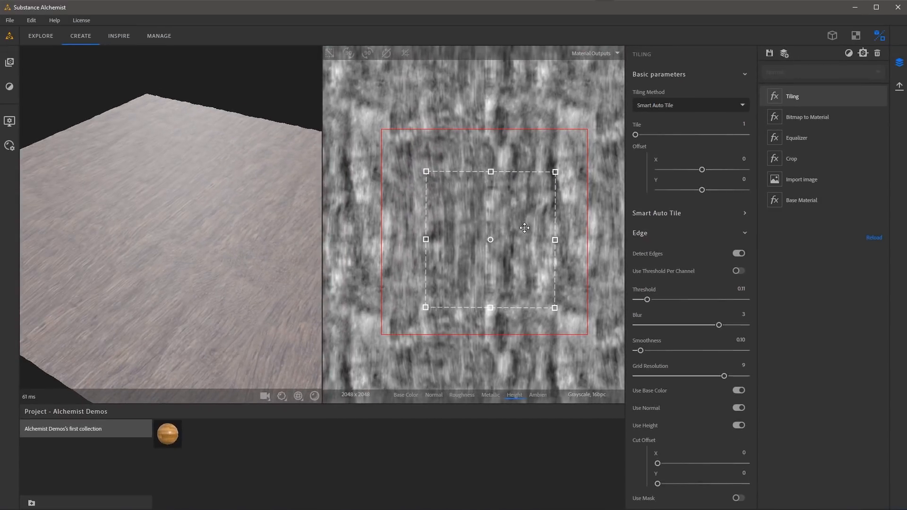
left_click_drag(511, 221, 513, 221)
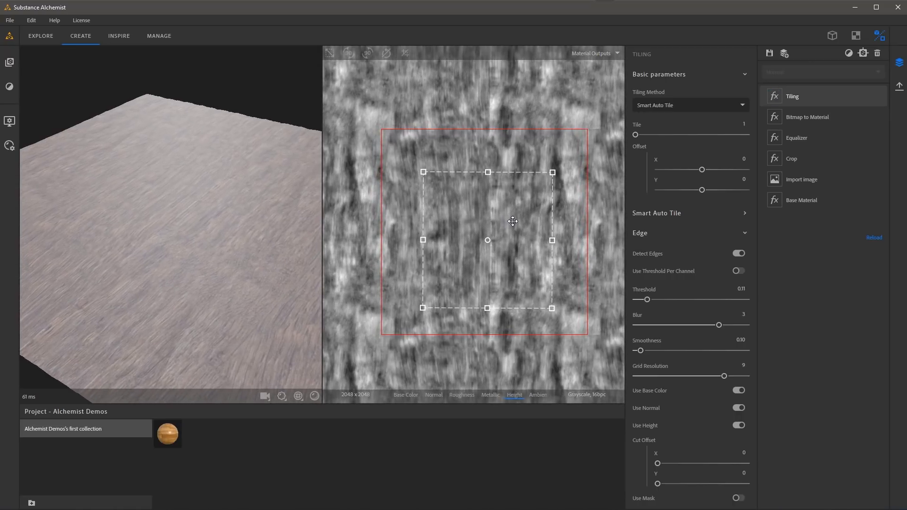
Step: Show the base color map and set the Tiling filter's edge threshold to 0.13
left_click(405, 395)
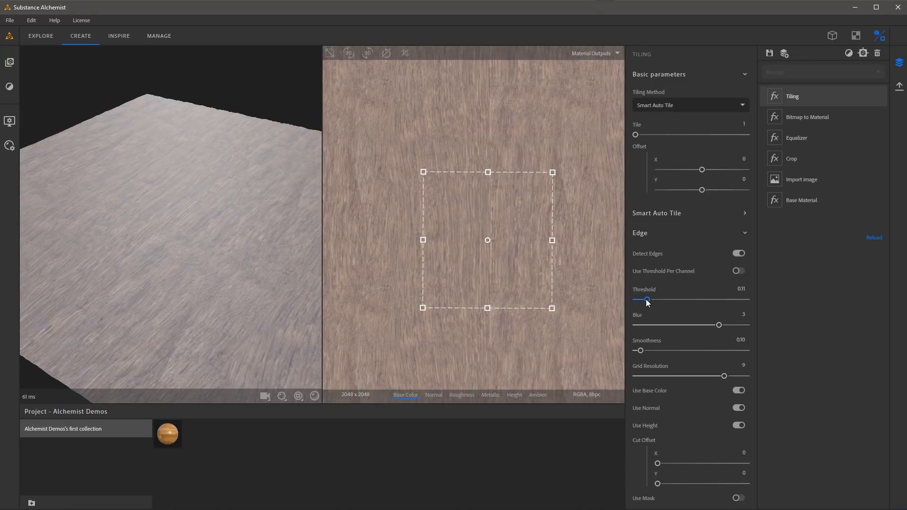
left_click_drag(647, 300, 650, 300)
scroll(207, 250, "up", 3)
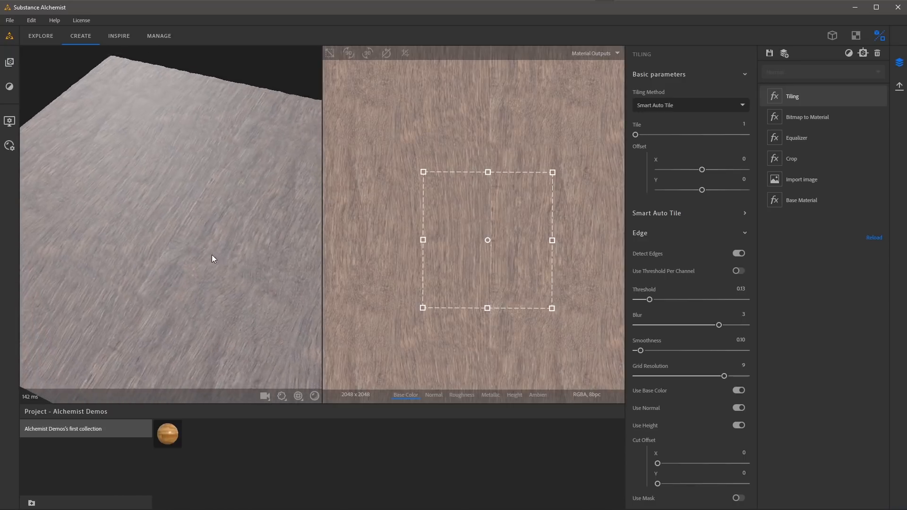
Step: Set the 3D preview's texture scale to 1 in U and V, and view the whole plane from above
left_click(299, 399)
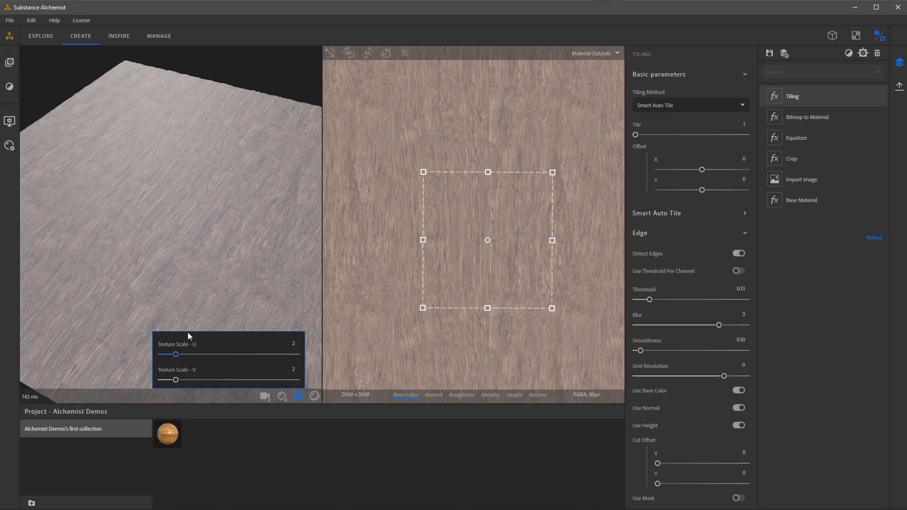
left_click_drag(175, 354, 149, 380)
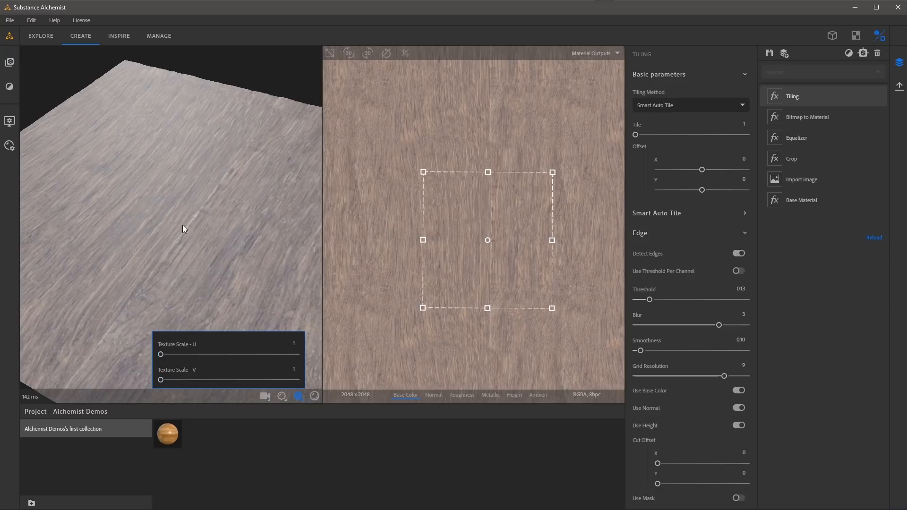
left_click_drag(225, 231, 273, 151)
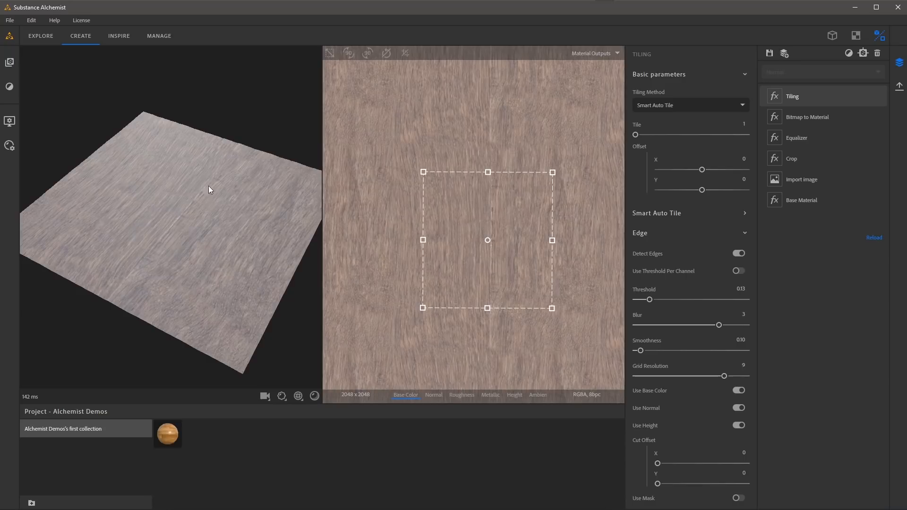
mouse_move(214, 231)
left_mouse_down()
mouse_move(234, 256)
mouse_move(221, 235)
left_mouse_up()
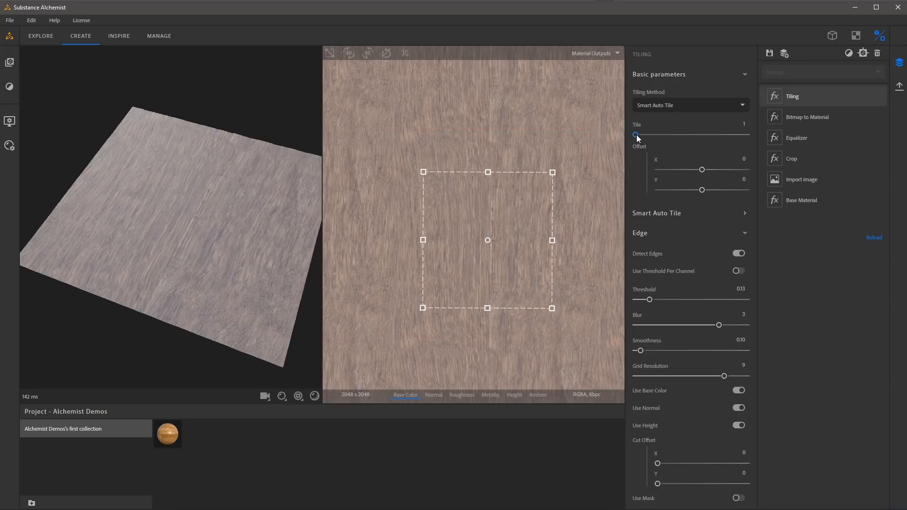
Step: Set the Tiling filter's tile amount to 2 and examine the base color along the vertical seam
left_click_drag(635, 135, 648, 136)
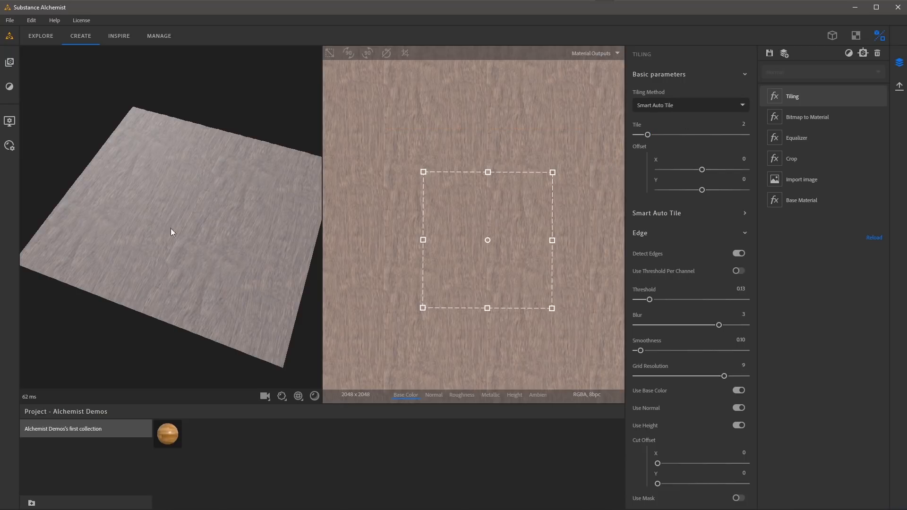
scroll(512, 208, "up", 3)
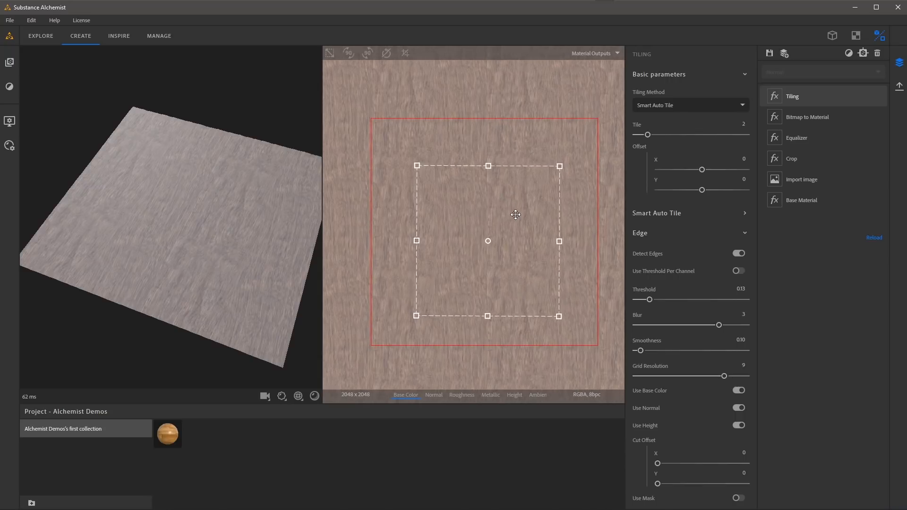
middle_click_drag(519, 260, 518, 246)
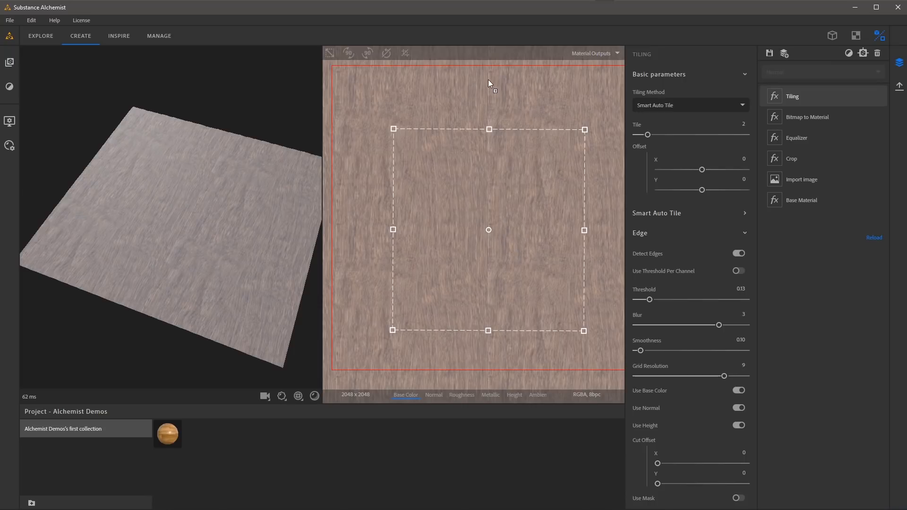
scroll(497, 156, "down", 2)
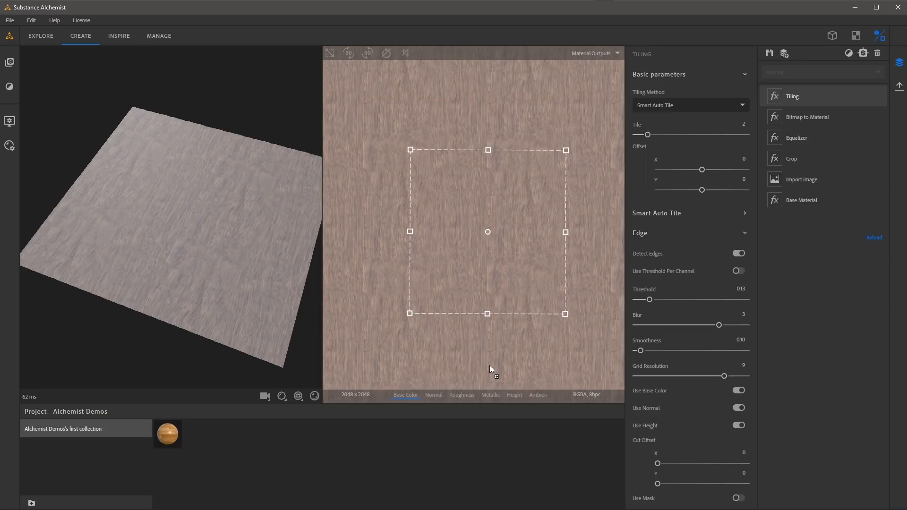
scroll(505, 284, "up", 4)
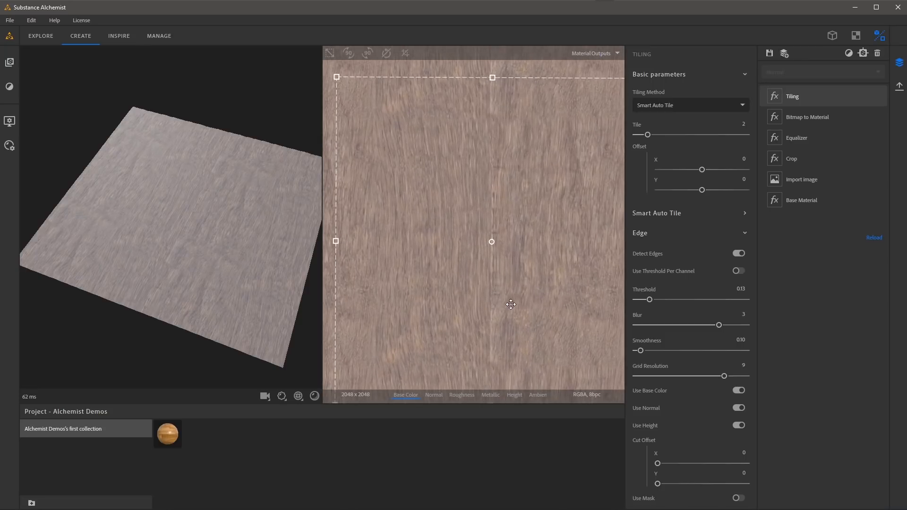
middle_click_drag(514, 216, 507, 317)
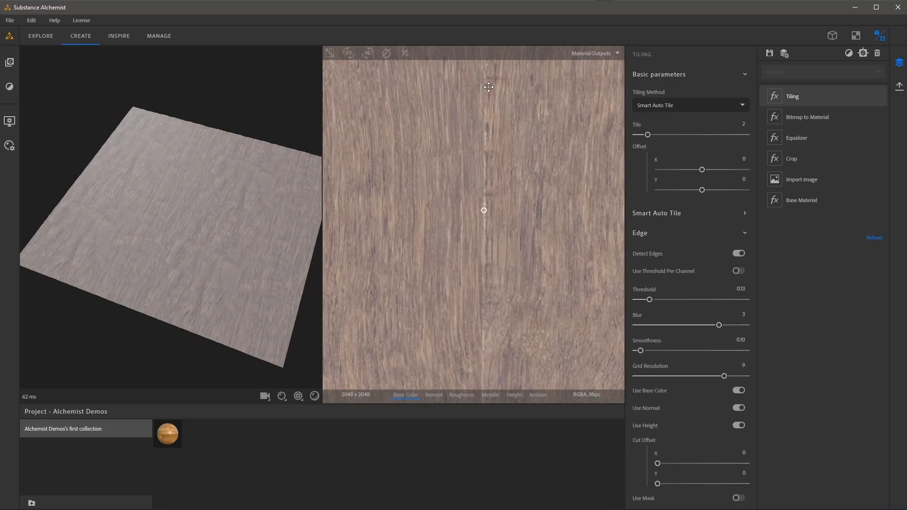
scroll(482, 190, "down", 4)
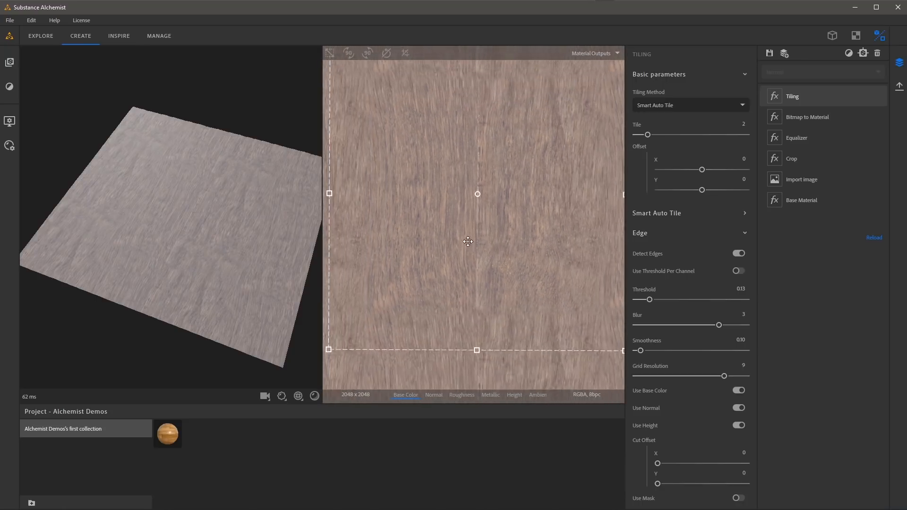
middle_click_drag(484, 190, 512, 232)
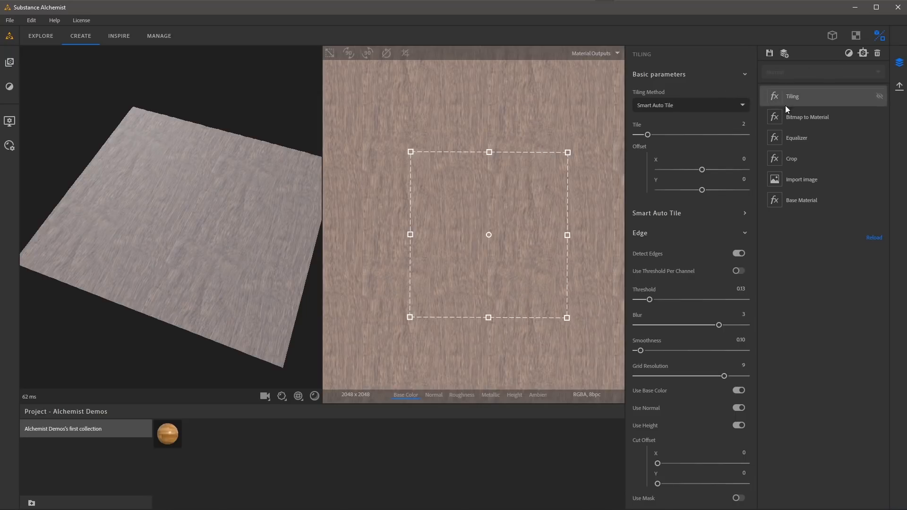
Step: Add a Clone Patch filter above Tiling and set its brush pen size to 54
left_click(848, 53)
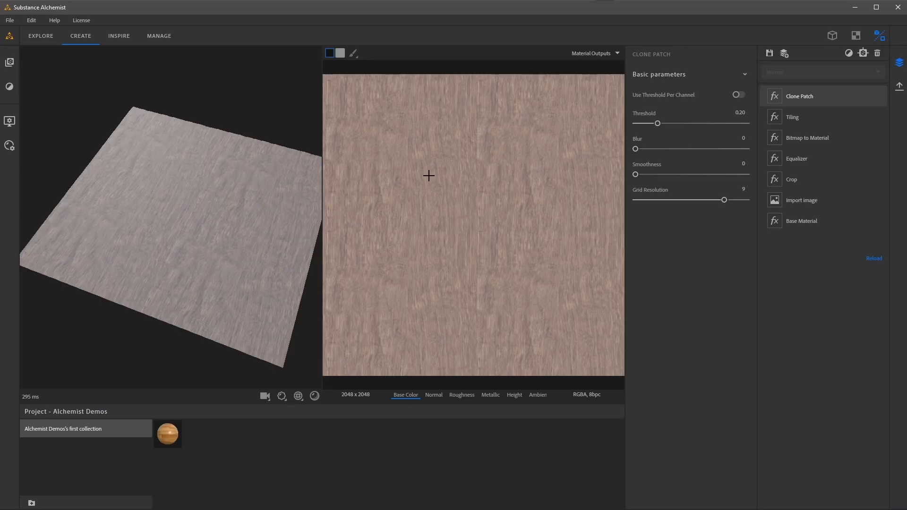
key("v")
left_click(355, 57)
left_click(467, 86)
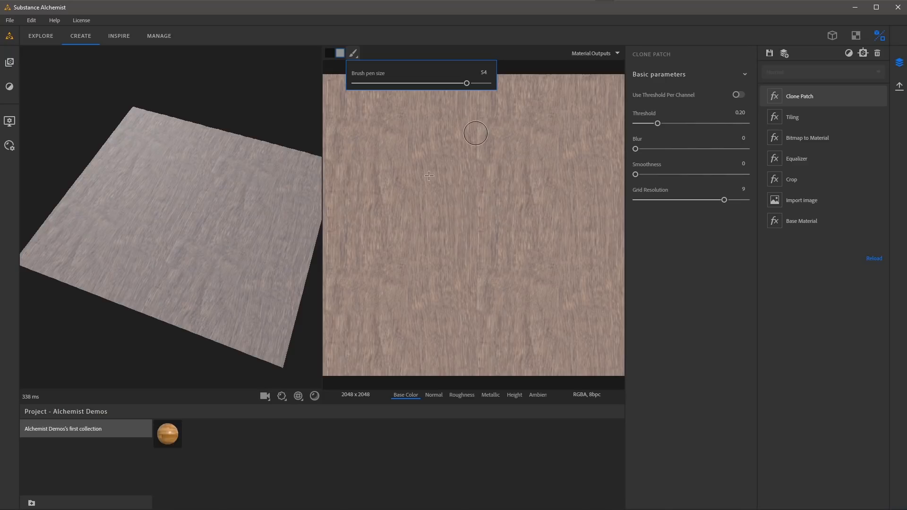
Step: Paint a vertical strip over the central seam from the texture's upper edge to its lower edge
left_click(479, 100)
left_click_drag(478, 100, 478, 377)
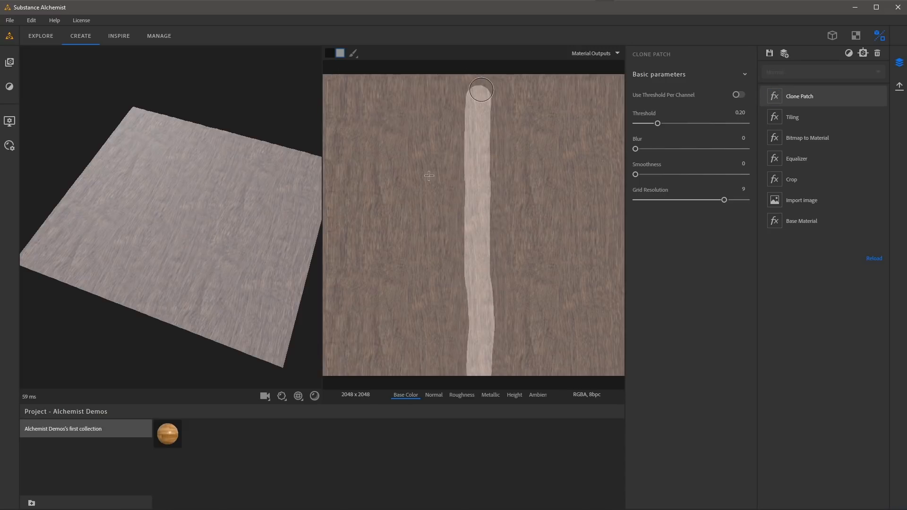
left_click_drag(476, 101, 477, 75)
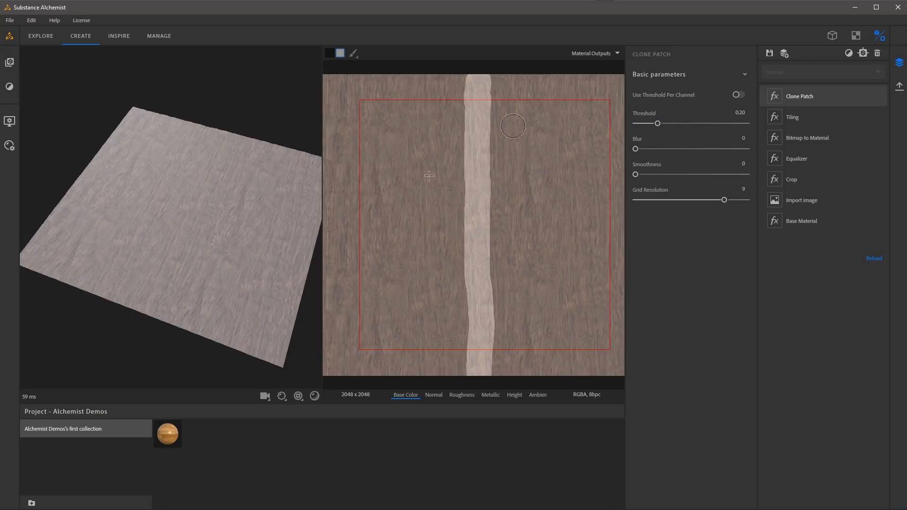
Step: Set the Clone Patch threshold to 0.19 and blur to 2, checking the patch on the height map
mouse_move(657, 124)
left_mouse_down()
mouse_move(649, 128)
mouse_move(655, 124)
left_mouse_up()
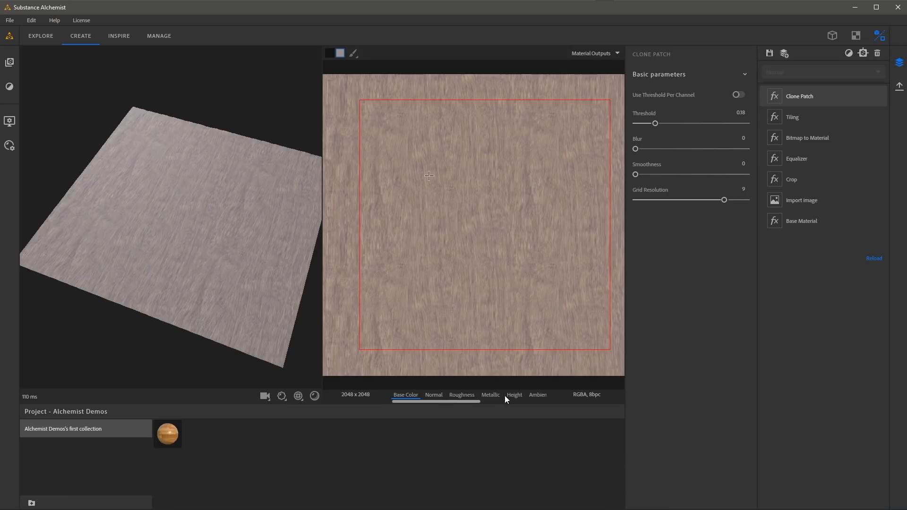
left_click(513, 394)
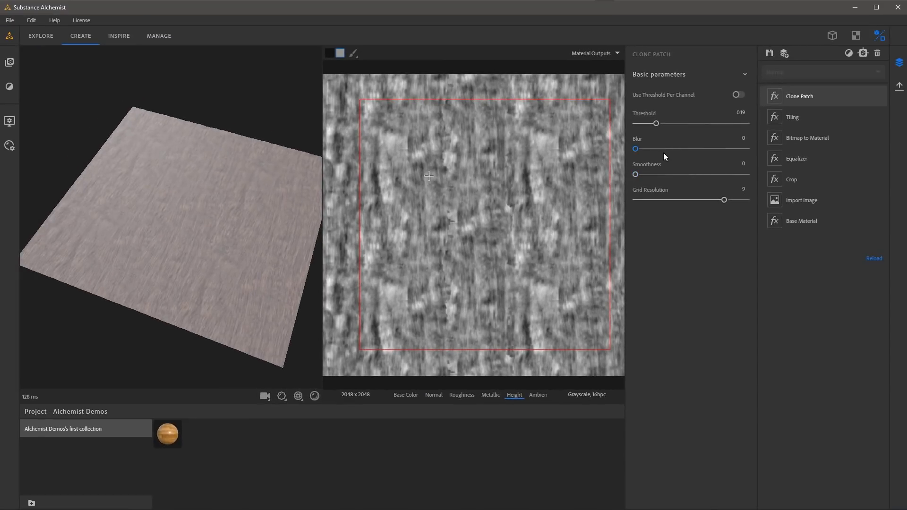
left_click_drag(636, 149, 755, 154)
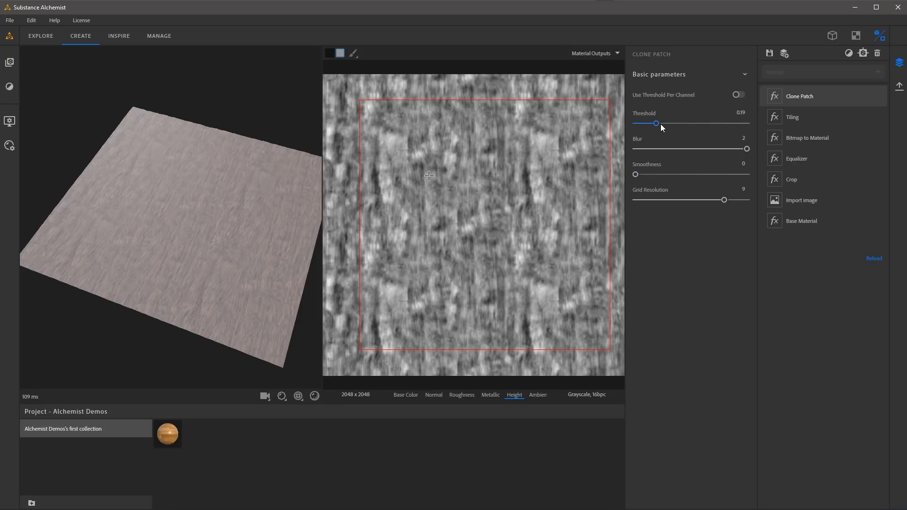
left_click_drag(656, 123, 657, 123)
left_click(410, 395)
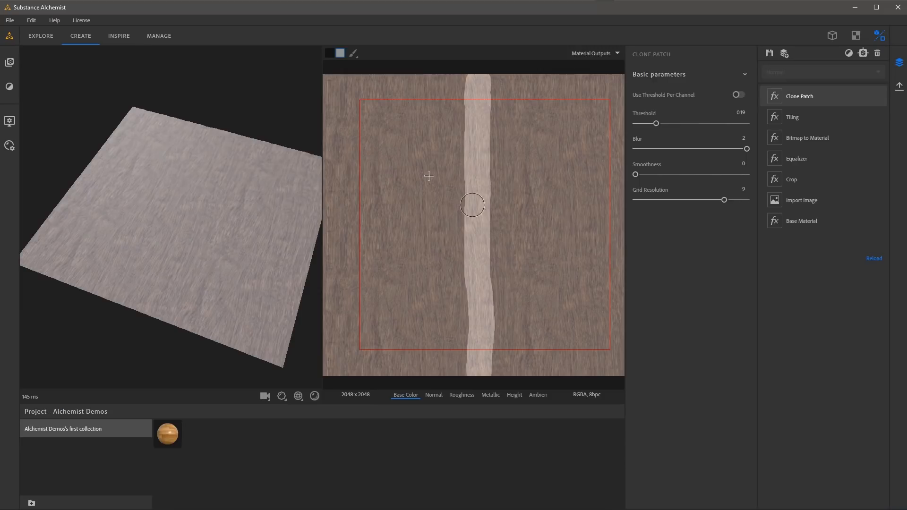
Step: Add a second Clone Patch filter covering a vertical band right of the centre, with threshold 0.18 and grid resolution 7
left_click(847, 53)
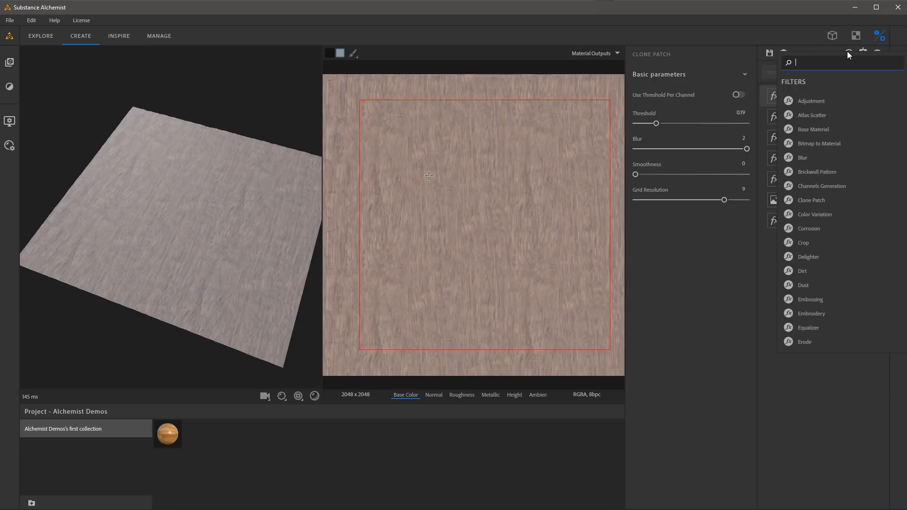
left_click(802, 199)
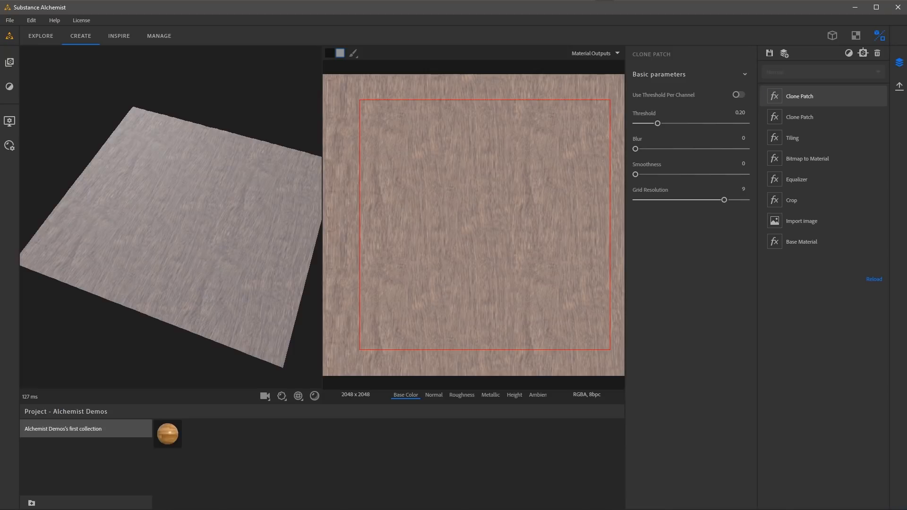
left_click(449, 281)
mouse_move(530, 357)
left_mouse_down()
mouse_move(540, 352)
mouse_move(528, 326)
mouse_move(543, 295)
mouse_move(534, 281)
left_mouse_up()
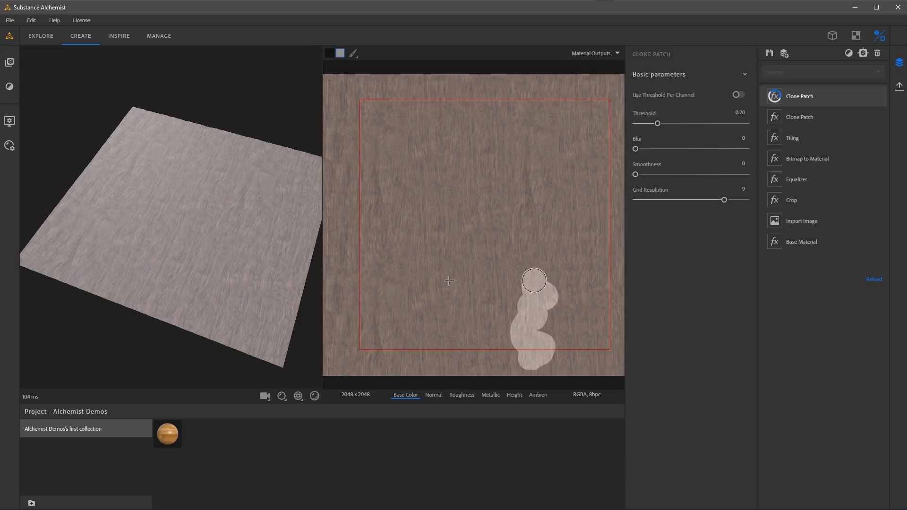
mouse_move(536, 199)
left_mouse_down()
mouse_move(545, 172)
mouse_move(539, 127)
left_mouse_up()
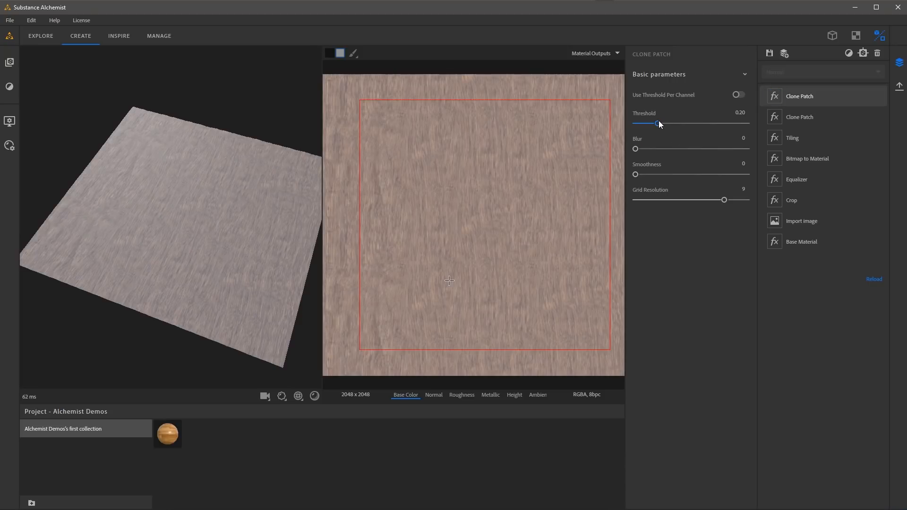
mouse_move(660, 124)
left_mouse_down()
mouse_move(679, 125)
mouse_move(658, 131)
left_mouse_up()
left_click_drag(723, 199, 704, 200)
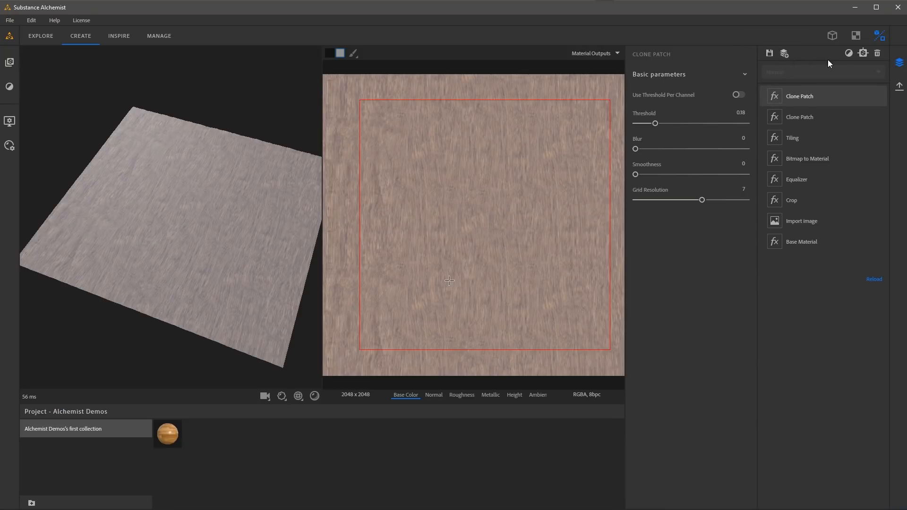
Step: Add a third Clone Patch filter over a small area near the texture's upper-left corner, with threshold 0.20, grid resolution 7 and blur 1.05
left_click(847, 53)
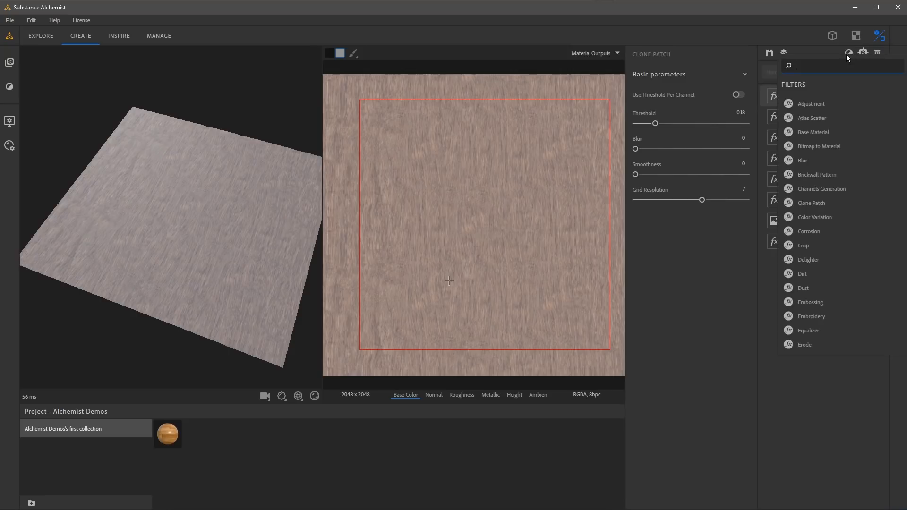
left_click(806, 204)
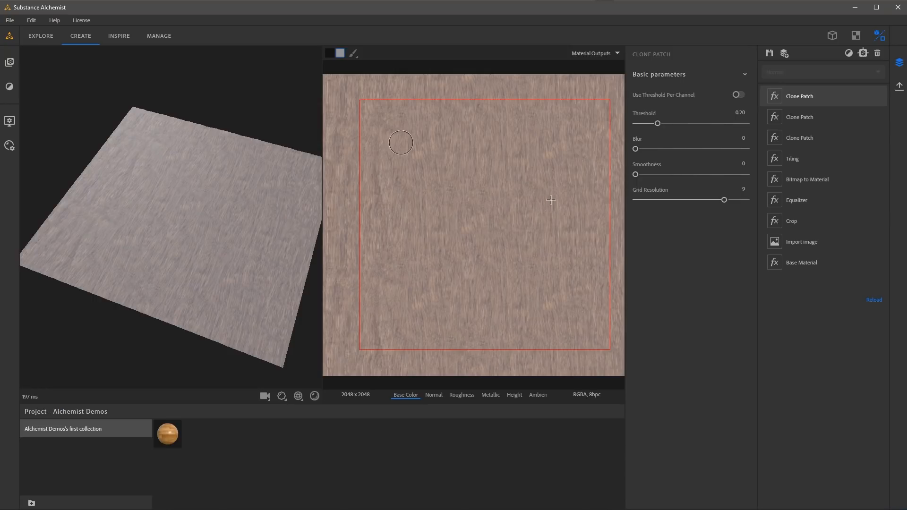
mouse_move(396, 140)
left_mouse_down()
mouse_move(387, 190)
mouse_move(407, 187)
mouse_move(426, 143)
mouse_move(433, 148)
left_mouse_up()
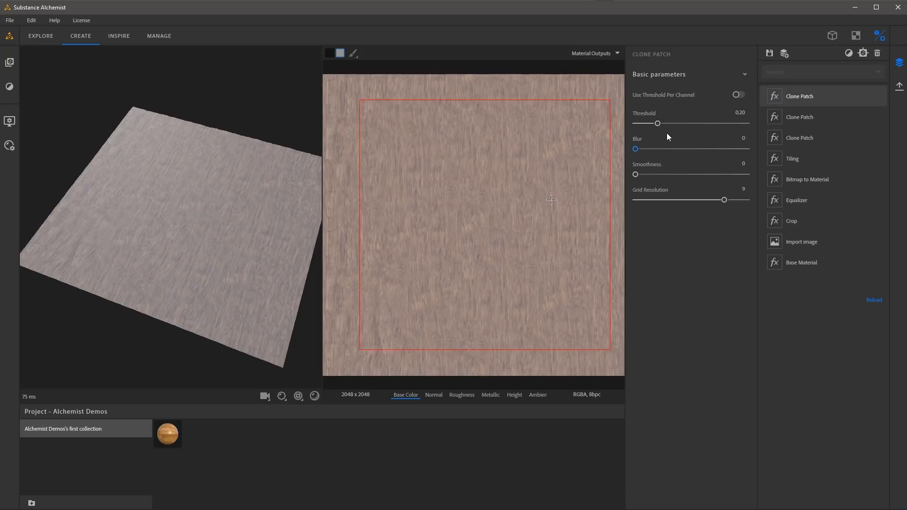
mouse_move(657, 124)
left_mouse_down()
mouse_move(679, 126)
mouse_move(657, 127)
left_mouse_up()
left_click_drag(721, 202, 702, 210)
left_click_drag(636, 149, 693, 154)
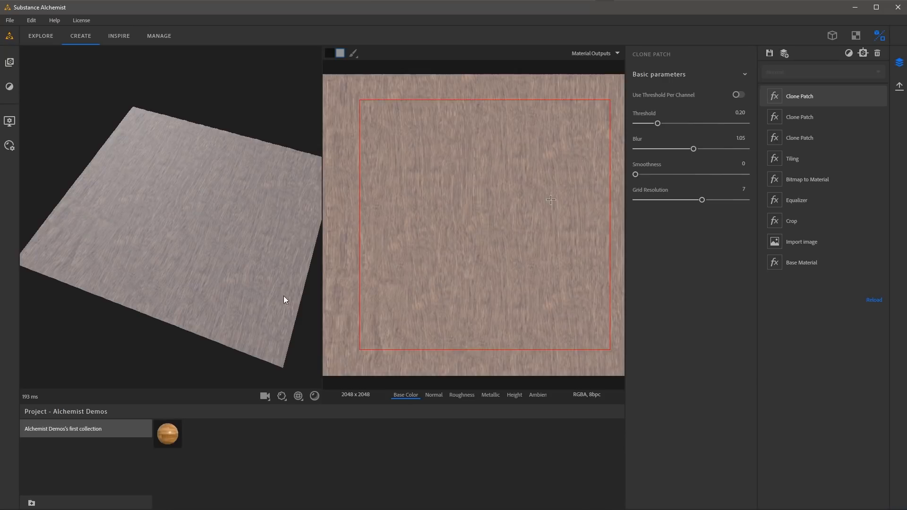
Step: Examine the patched material in 3D and its normal, roughness, height and ambient occlusion maps, ending on the base color
left_click_drag(226, 228, 208, 227)
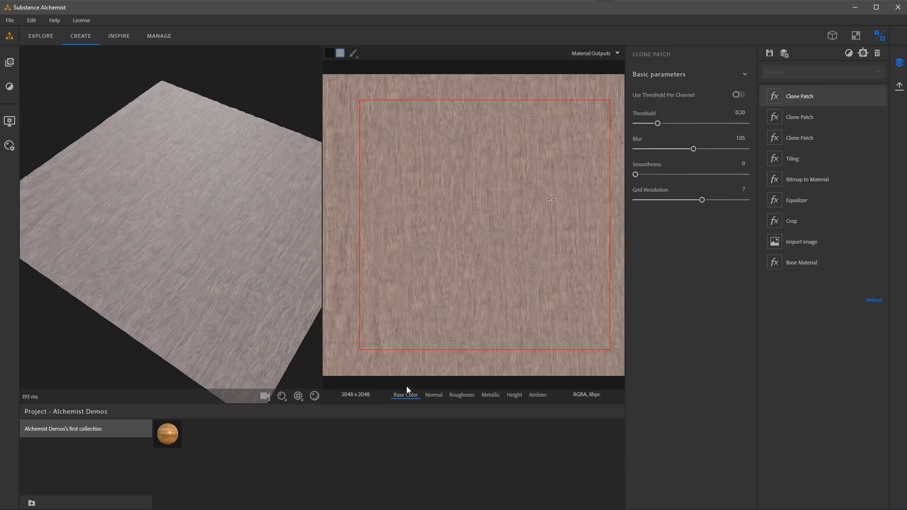
left_click(435, 394)
left_click(460, 395)
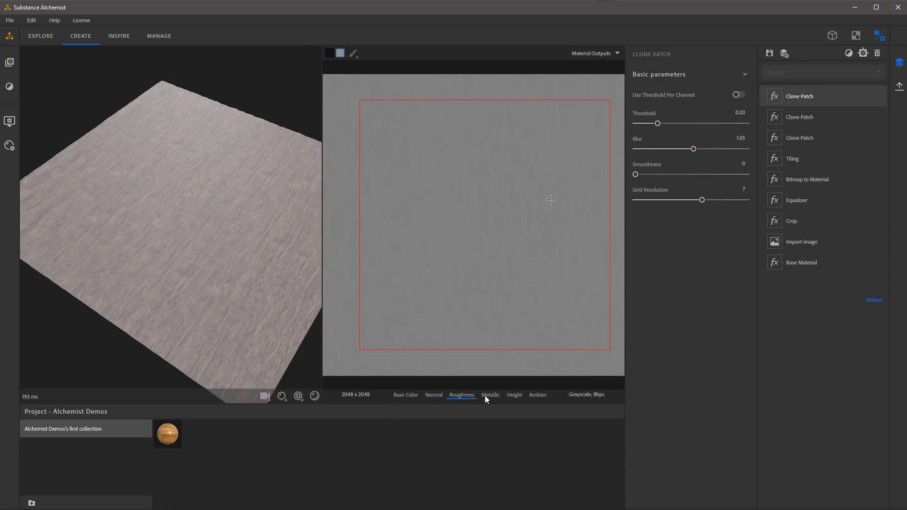
left_click(514, 395)
left_click(539, 394)
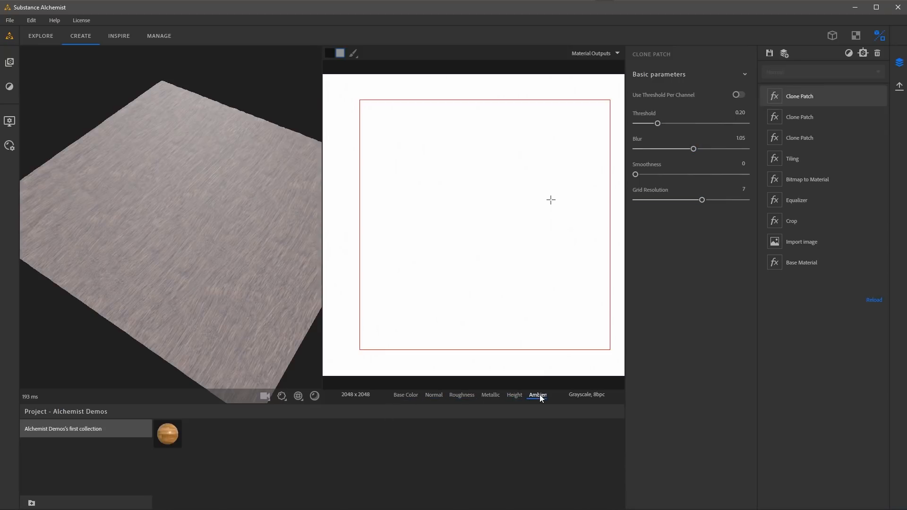
left_click(406, 395)
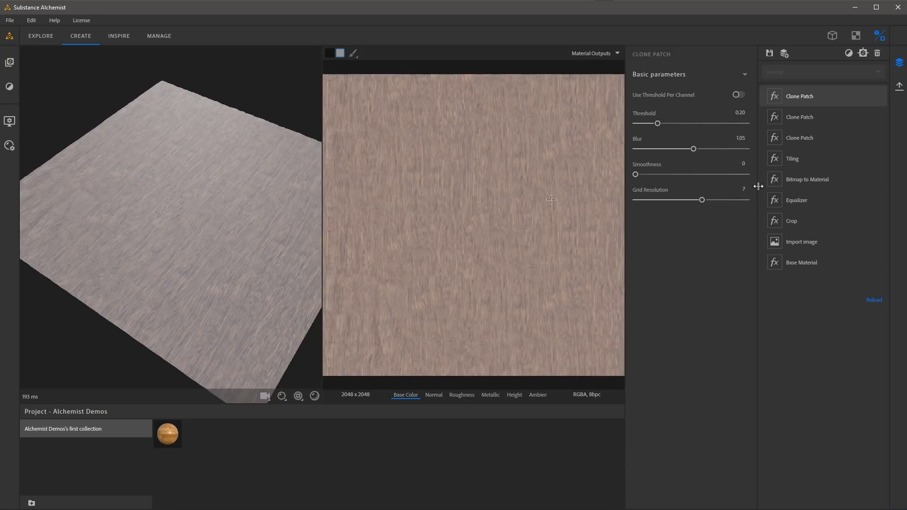
Step: Add a Color Variation filter above the clone patches and set its color count to 2
left_click(849, 54)
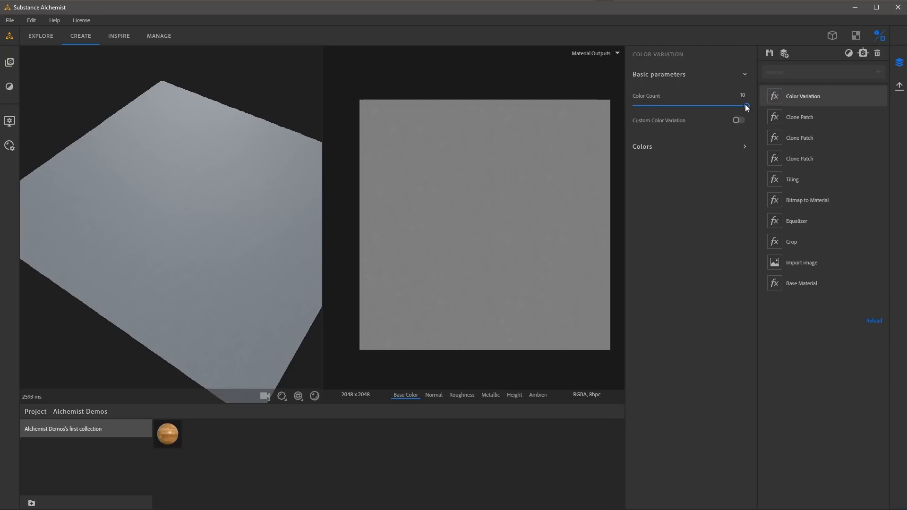
left_click_drag(745, 107, 647, 107)
left_click(745, 146)
mouse_move(648, 106)
left_mouse_down()
mouse_move(684, 109)
mouse_move(647, 109)
left_mouse_up()
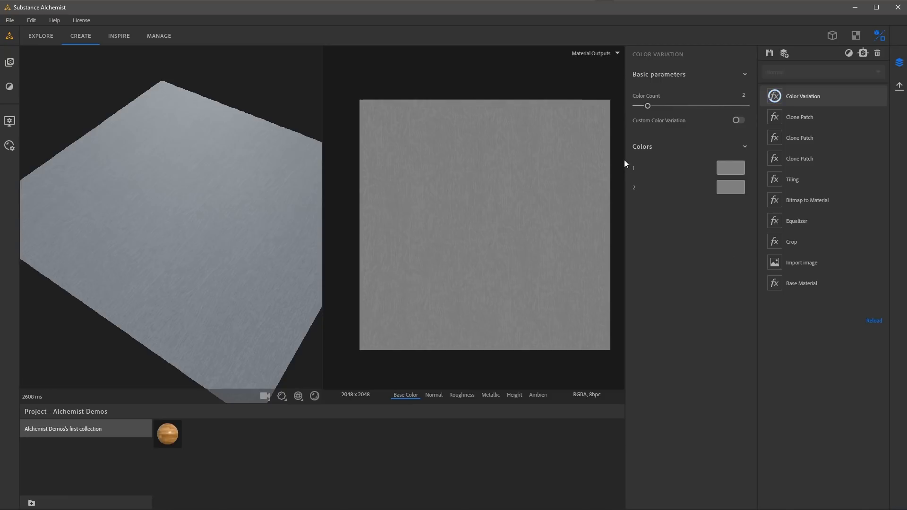
Step: Set the first variation color to the saved light brown custom color #b89267
left_click(725, 168)
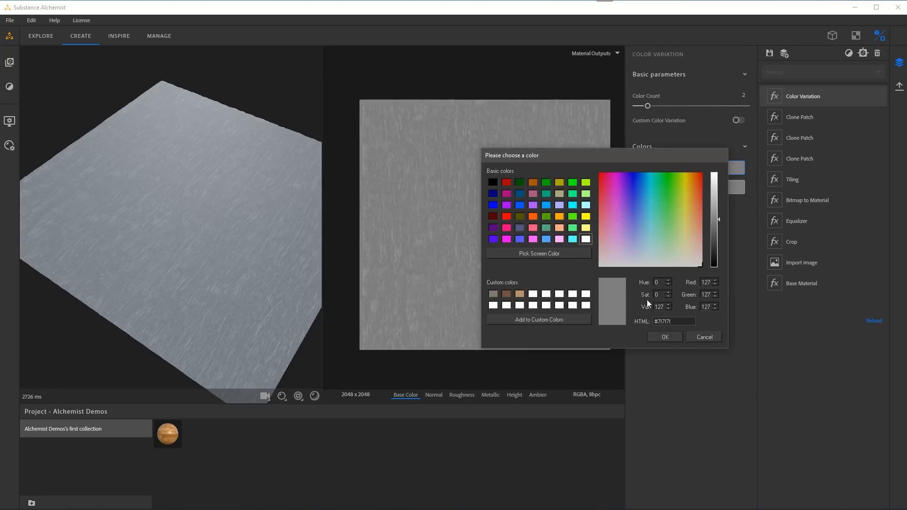
left_click(519, 294)
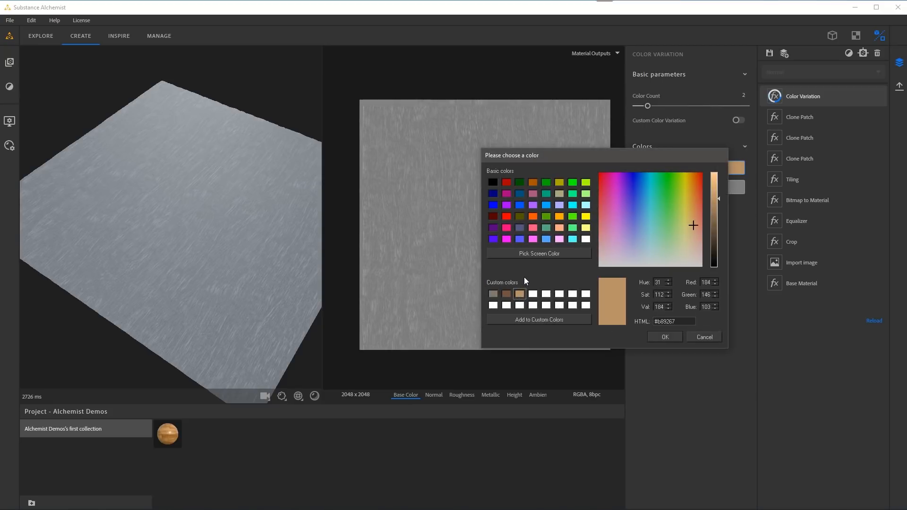
left_click(656, 336)
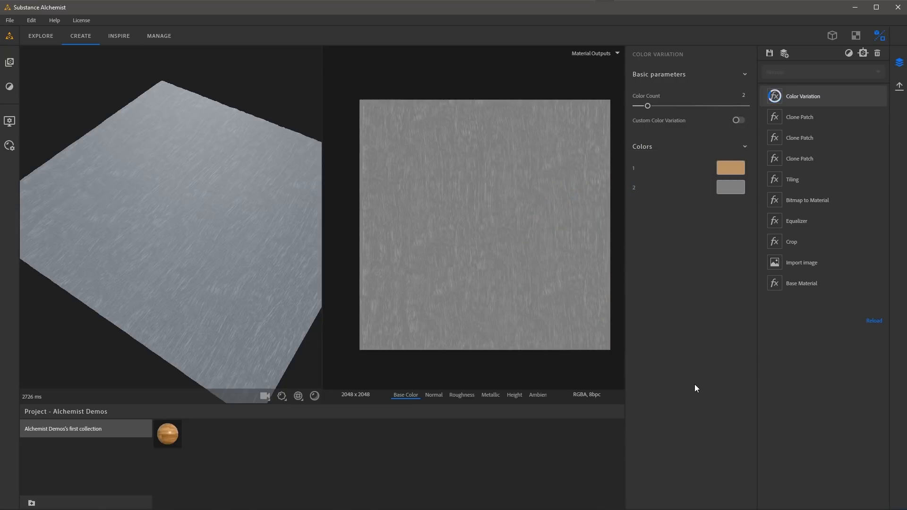
left_click_drag(322, 261, 271, 245)
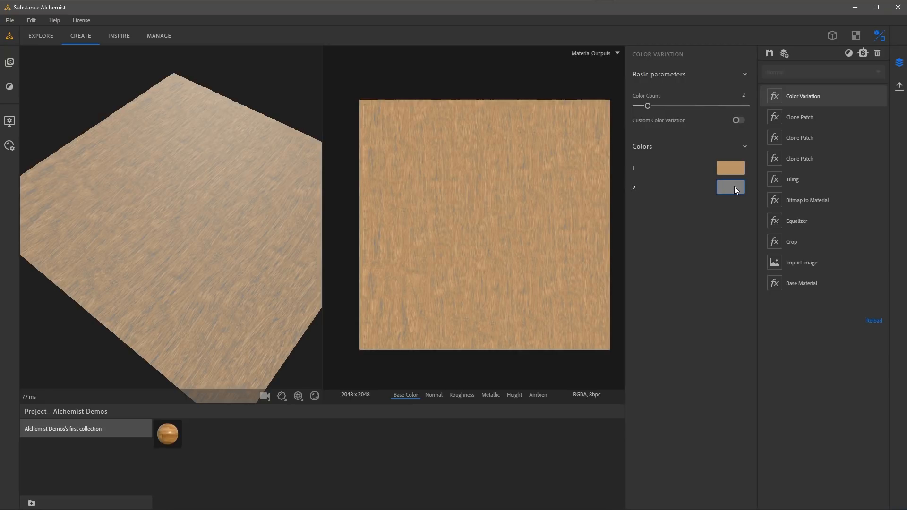
Step: Set the second variation color to #d9ab7a, a brighter version of the saved light brown custom color
left_click(734, 189)
left_click(520, 294)
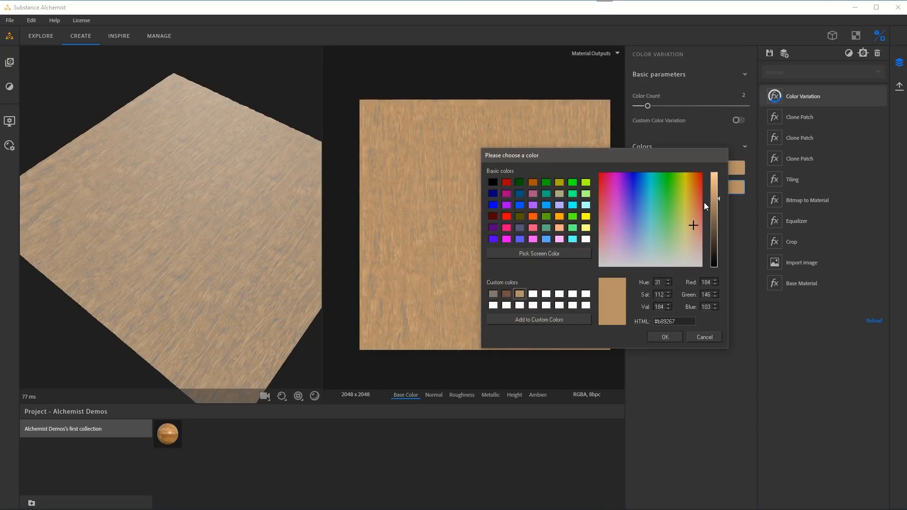
left_click_drag(715, 197, 715, 186)
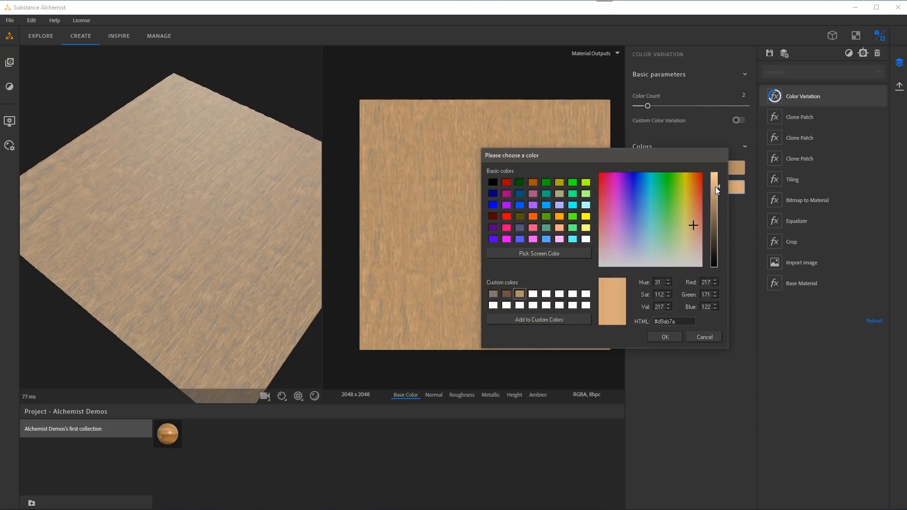
left_click(665, 337)
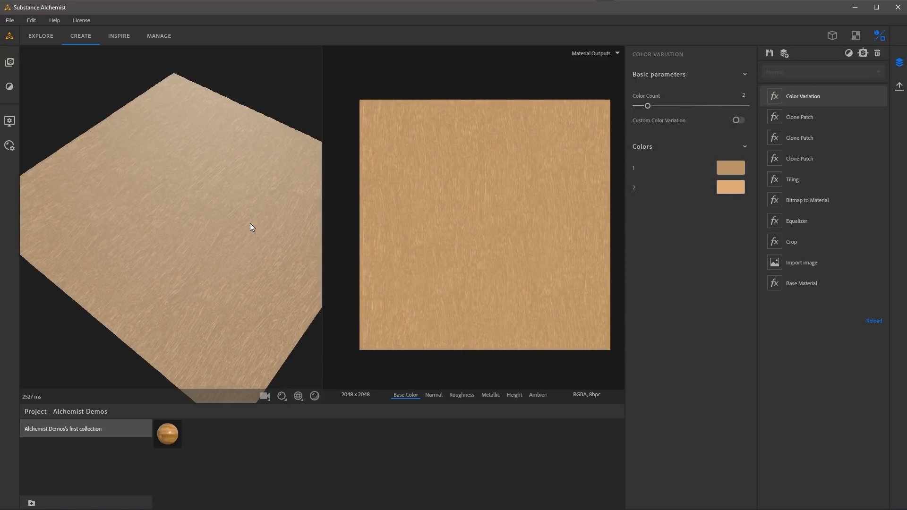
left_click_drag(250, 227, 275, 246)
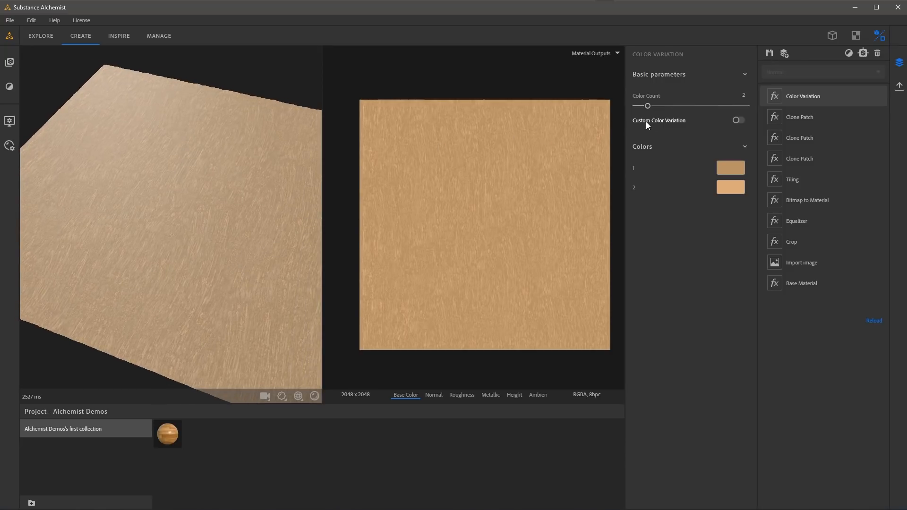
Step: Enable custom color variation and set its Luma to 0.82, checking the grain on the 3D preview
left_click(737, 120)
left_click(662, 217)
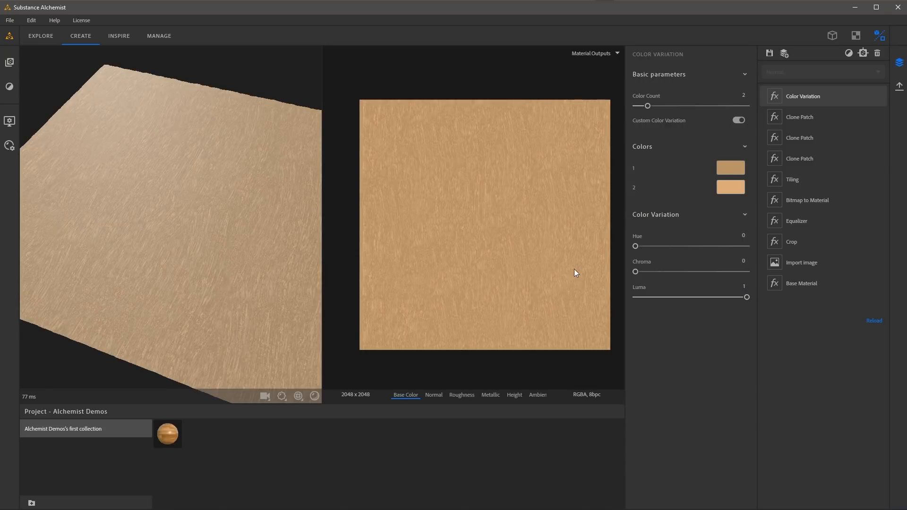
scroll(520, 244, "up", 1)
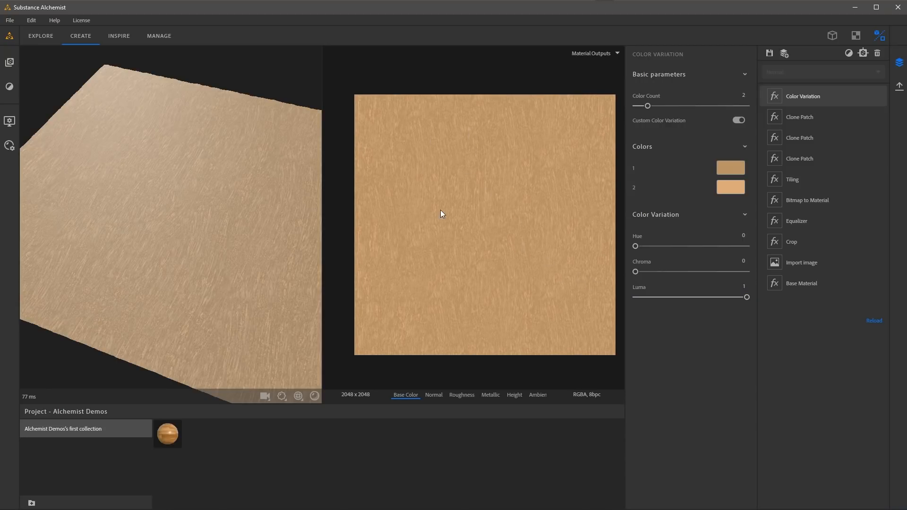
left_click_drag(745, 299, 695, 298)
left_click_drag(225, 251, 232, 271)
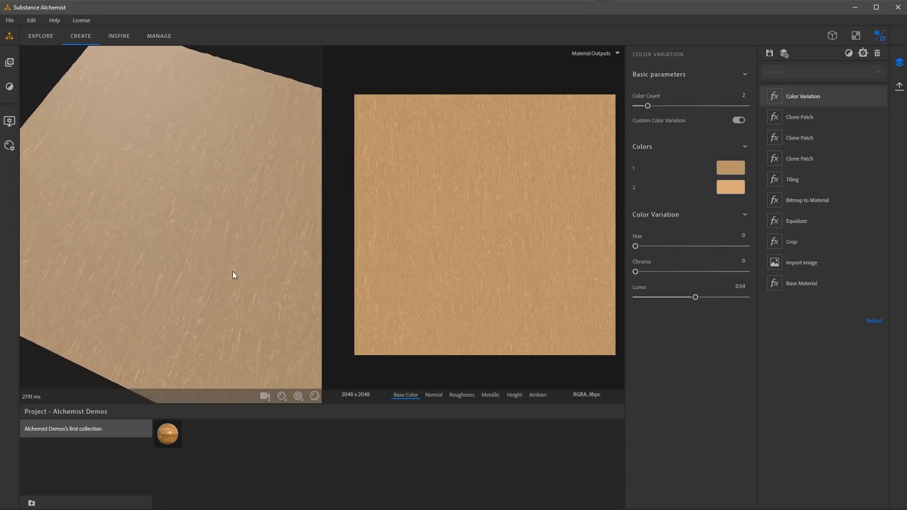
left_click_drag(694, 298, 727, 298)
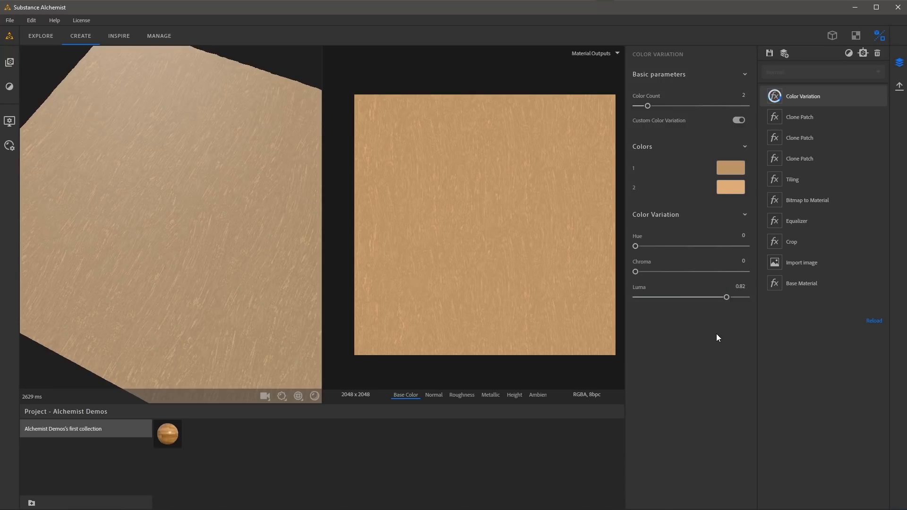
left_click_drag(263, 225, 240, 237)
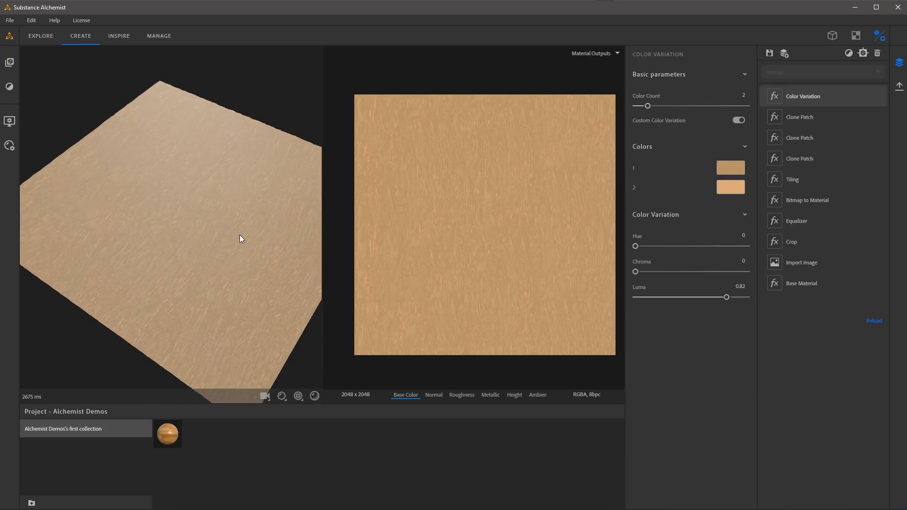
Step: Add an Adjustment filter above Color Variation and set the base color's post sharpen intensity to 0.38
mouse_move(840, 95)
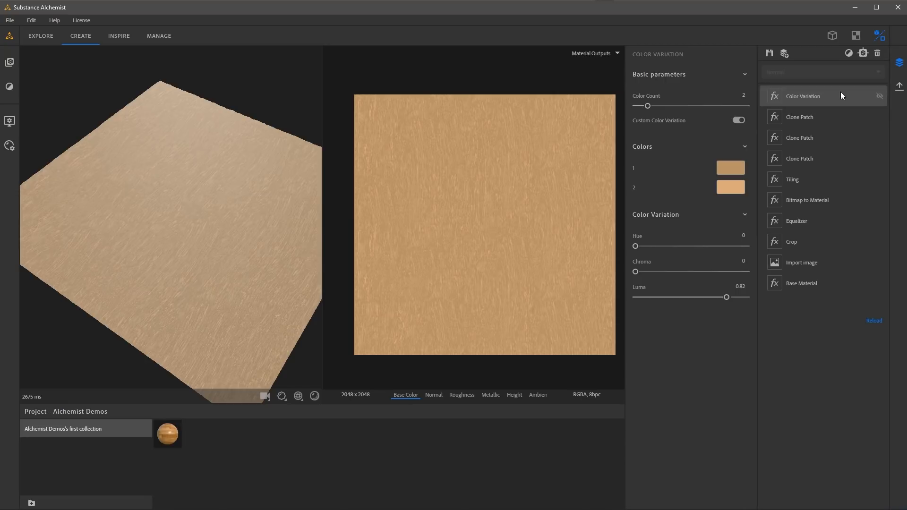
left_click(847, 54)
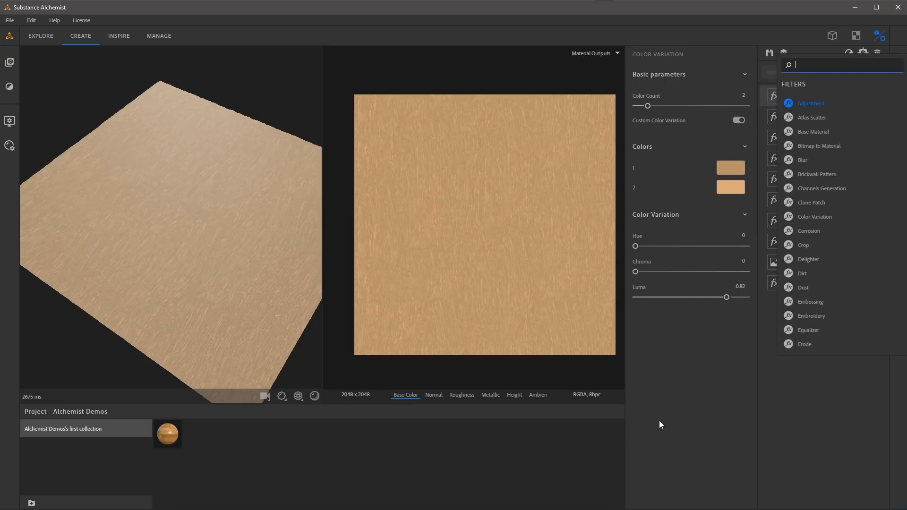
key("Return")
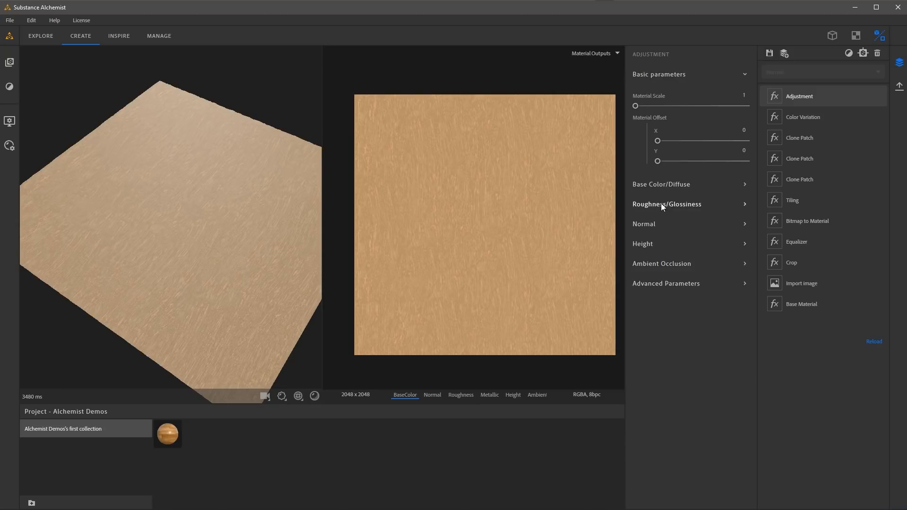
left_click(645, 185)
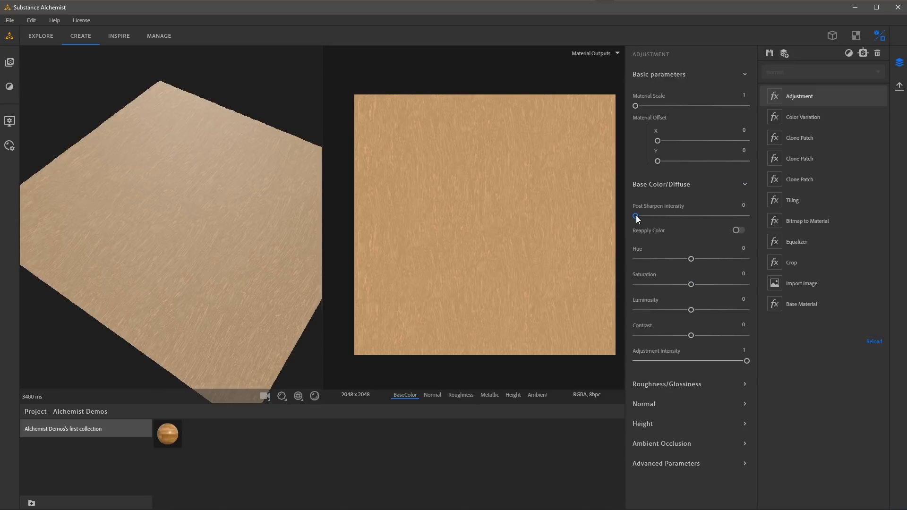
left_click_drag(637, 216, 677, 216)
left_click_drag(297, 270, 264, 255)
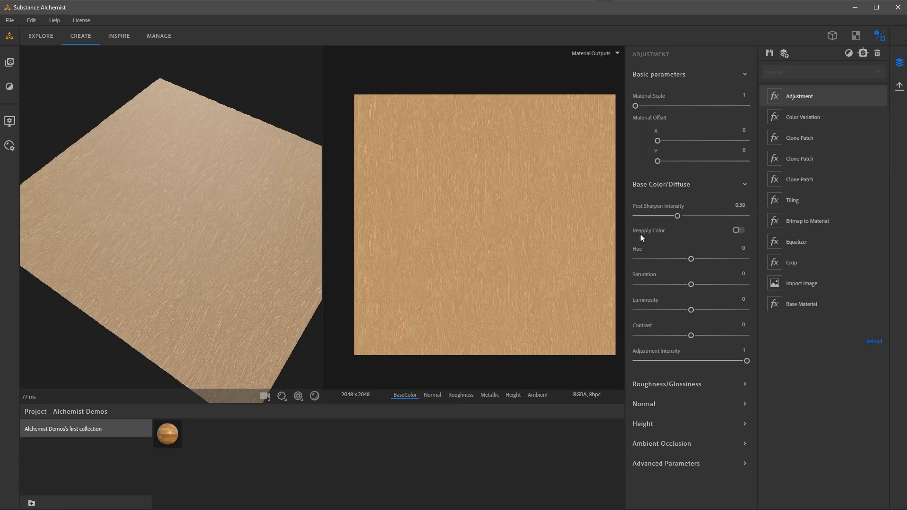
Step: Set the base color's luminosity to -11.2 and contrast to 0.14, keeping adjustment intensity at 1
left_click_drag(690, 335, 685, 313)
left_click_drag(265, 279, 244, 230)
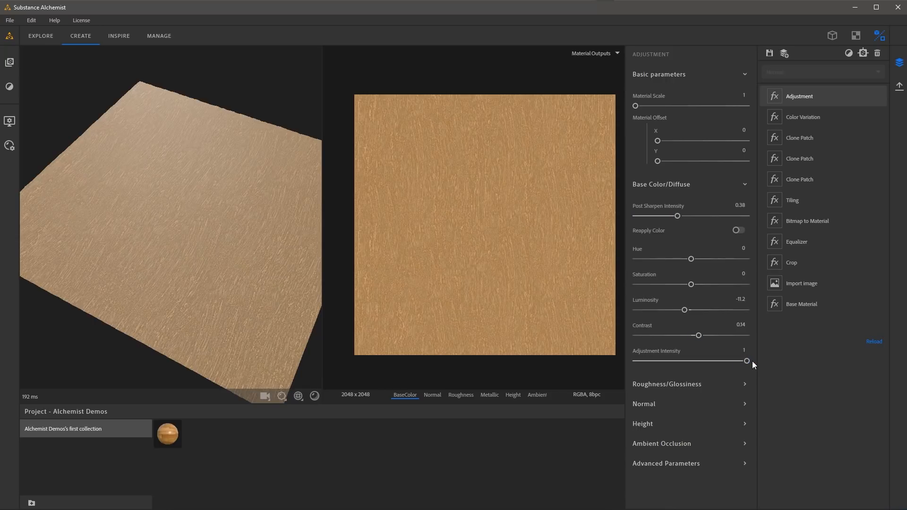
left_click_drag(746, 361, 770, 365)
Step: Set the Adjustment filter's roughness contrast to 0.90 and roughness intensity to 0 while viewing the roughness map
left_click(466, 397)
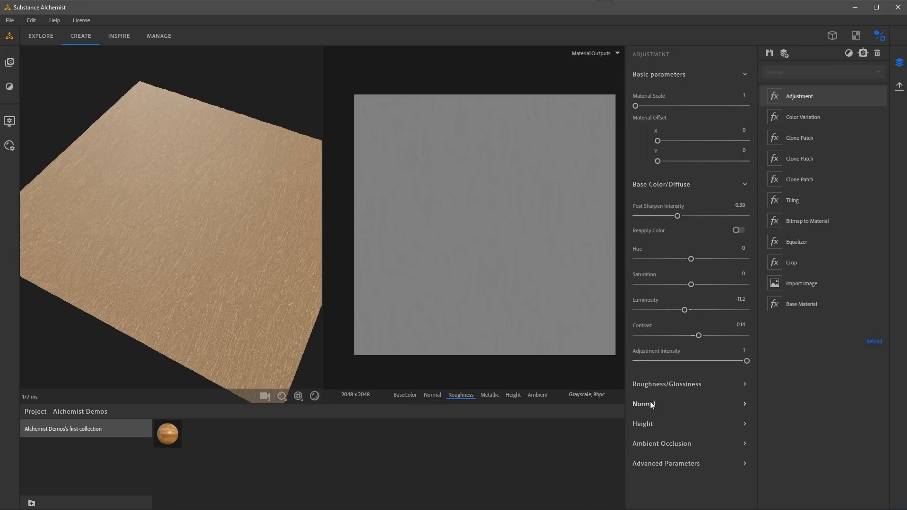
left_click(651, 385)
mouse_move(693, 443)
left_mouse_down()
mouse_move(722, 441)
mouse_move(665, 441)
mouse_move(692, 441)
mouse_move(710, 416)
mouse_move(740, 419)
left_mouse_up()
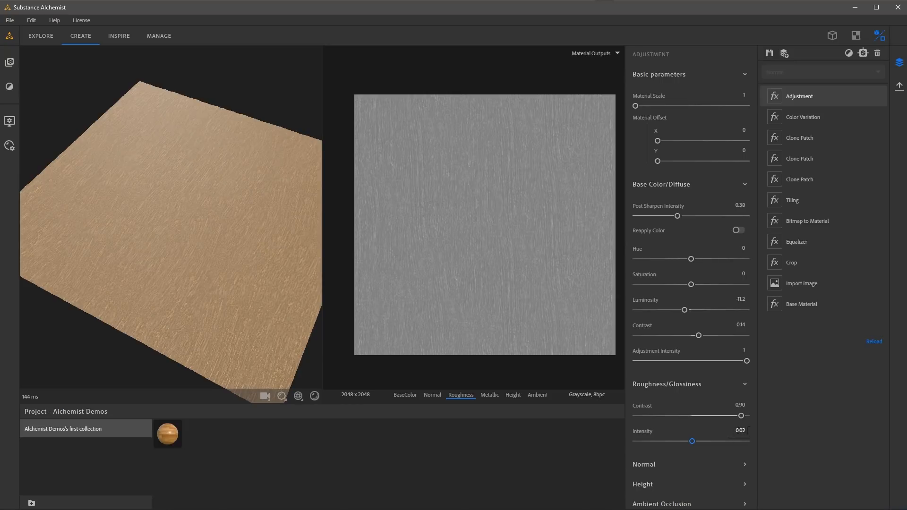
type("0")
key("Return")
left_click_drag(228, 274, 223, 264)
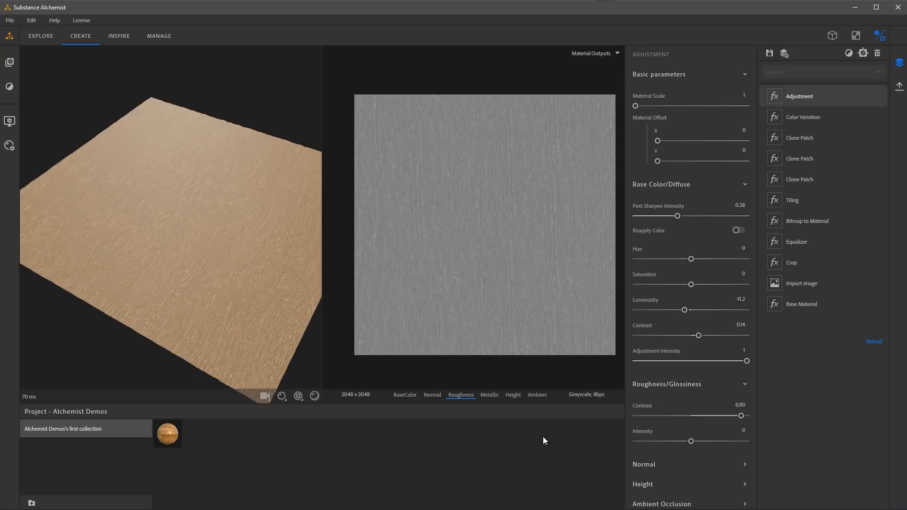
Step: Enable recomputing ambient occlusion from the new height in the Adjustment filter while viewing the ambient occlusion map
left_click(536, 396)
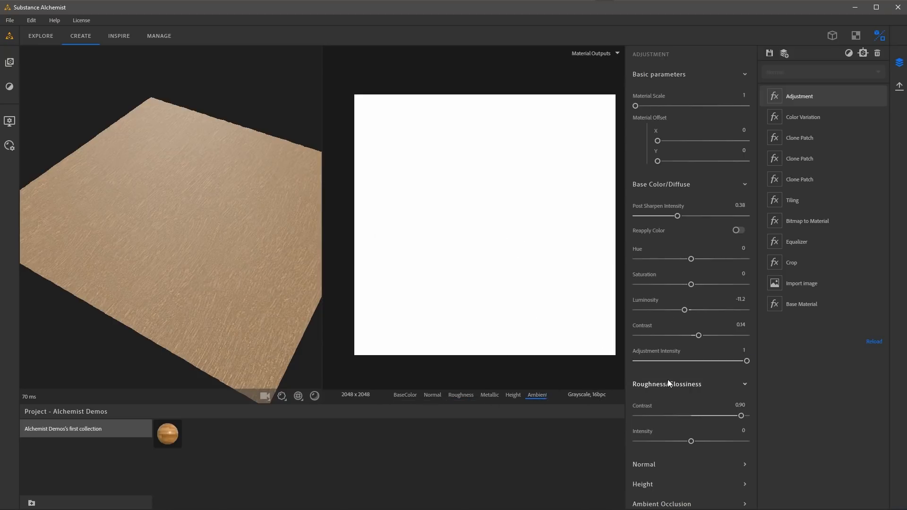
scroll(667, 378, "down", 1)
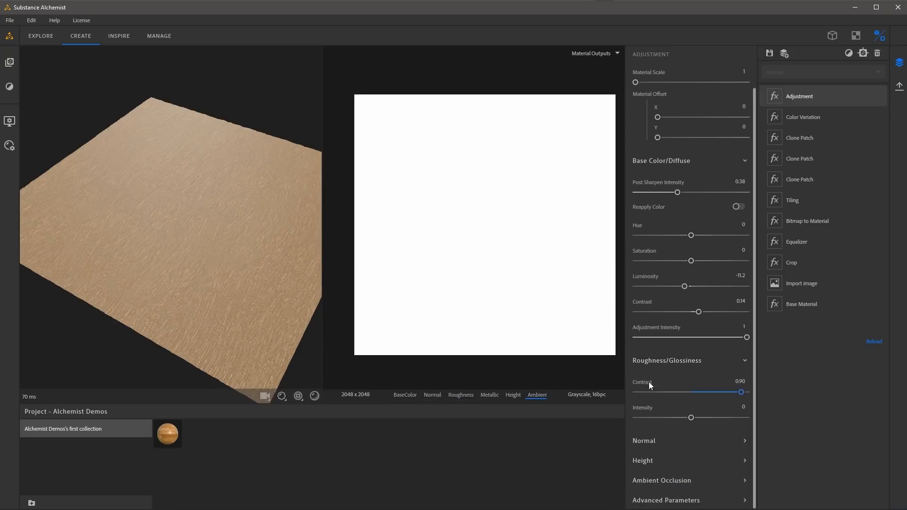
left_click(660, 480)
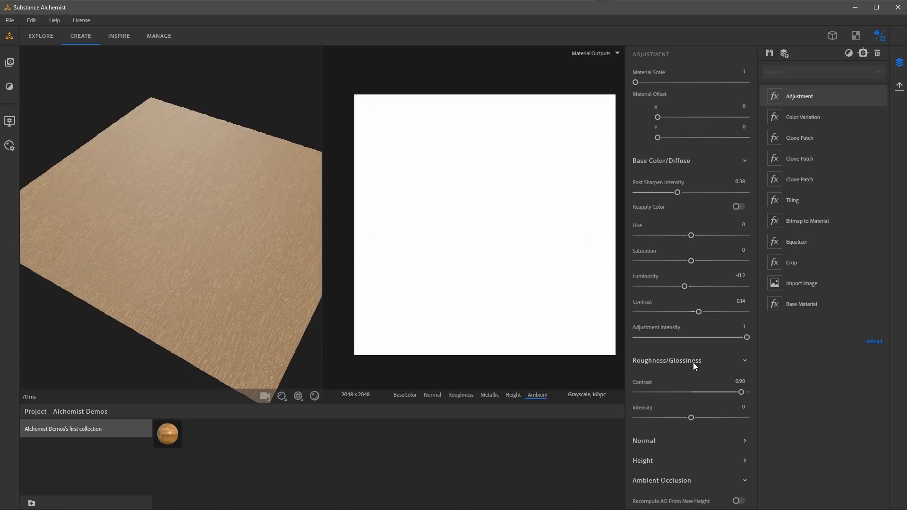
scroll(691, 372, "down", 2)
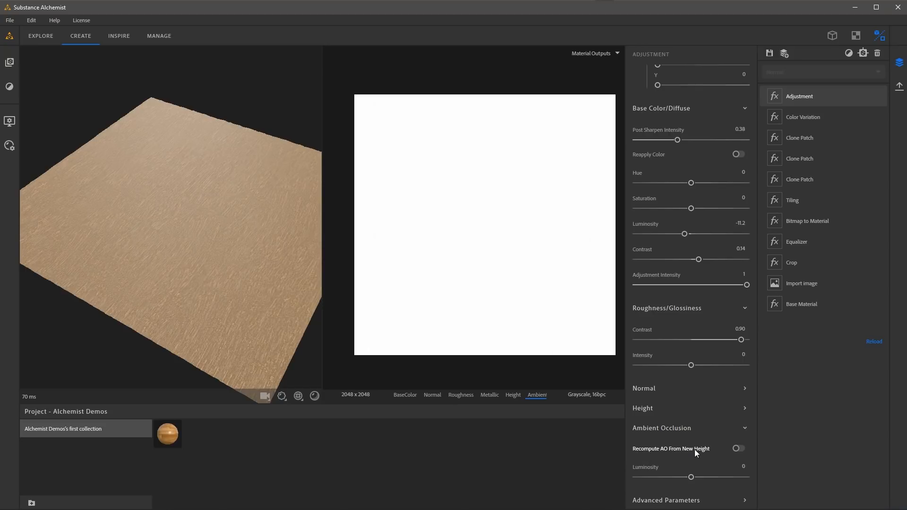
left_click(736, 449)
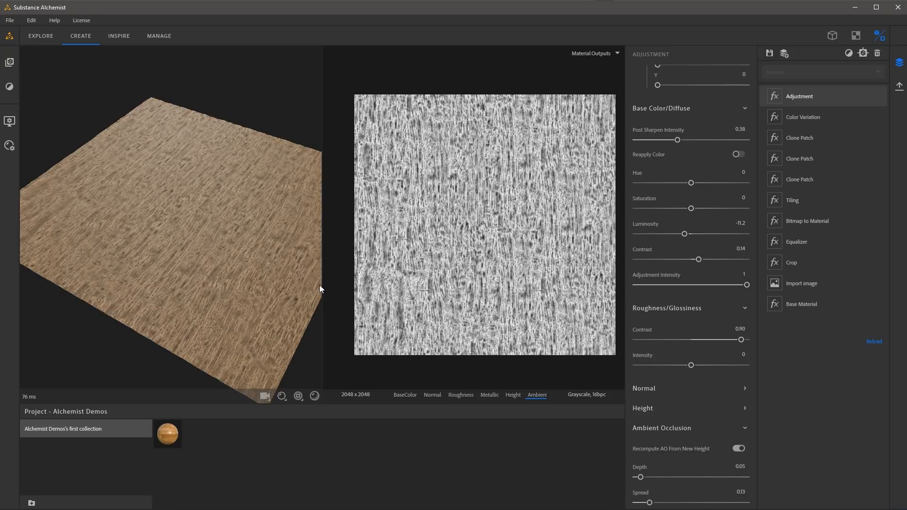
mouse_move(286, 252)
left_mouse_down()
mouse_move(277, 276)
mouse_move(287, 250)
left_mouse_up()
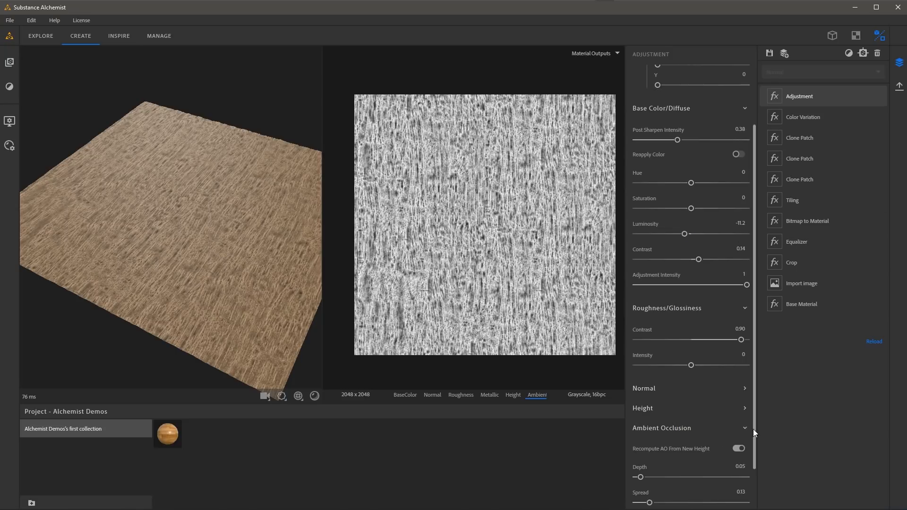
Step: Set the recomputed ambient occlusion's depth to 0.01 and spread to 0.03
scroll(754, 434, "down", 2)
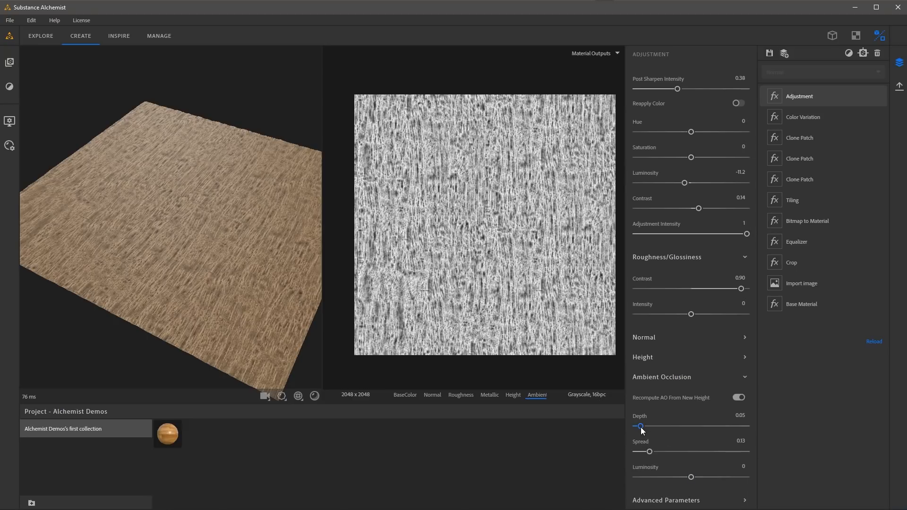
mouse_move(640, 427)
left_mouse_down()
mouse_move(641, 452)
mouse_move(638, 427)
left_mouse_up()
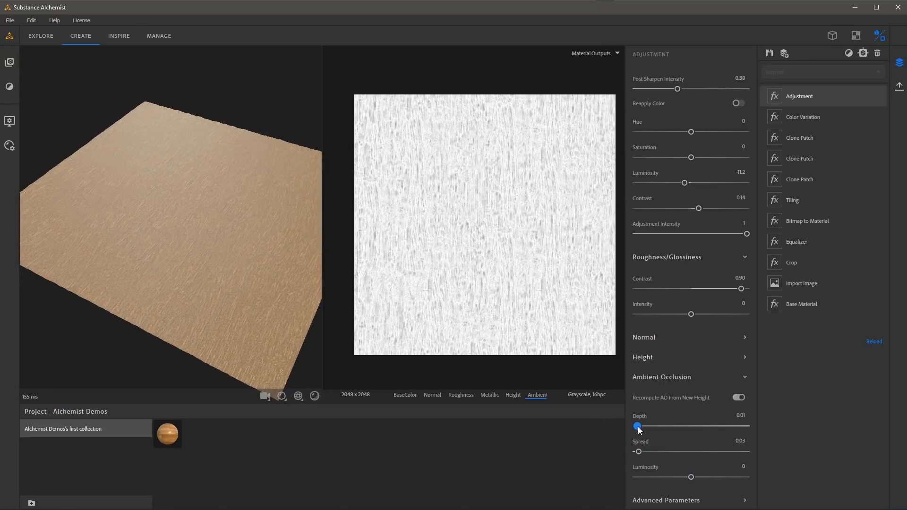
left_click_drag(259, 310, 248, 256)
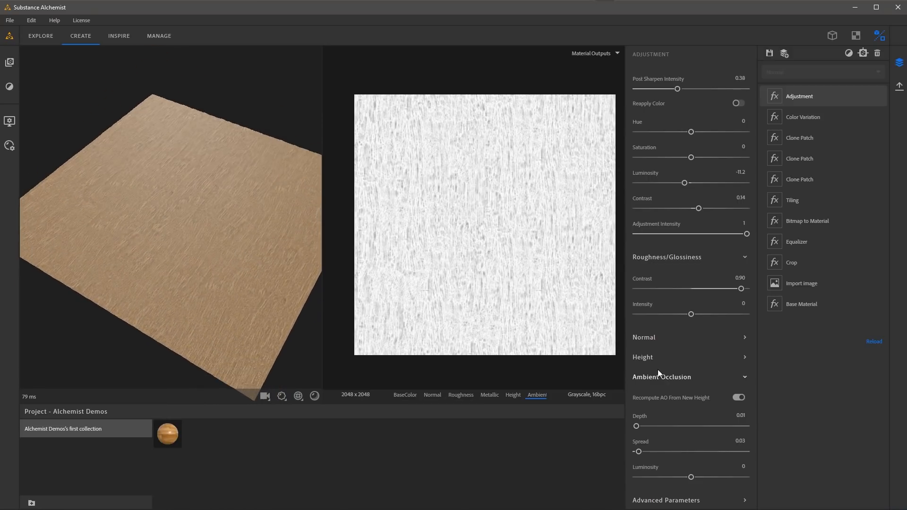
Step: Set the Adjustment filter's normal intensity to 0.04 while viewing the normal map
left_click(643, 338)
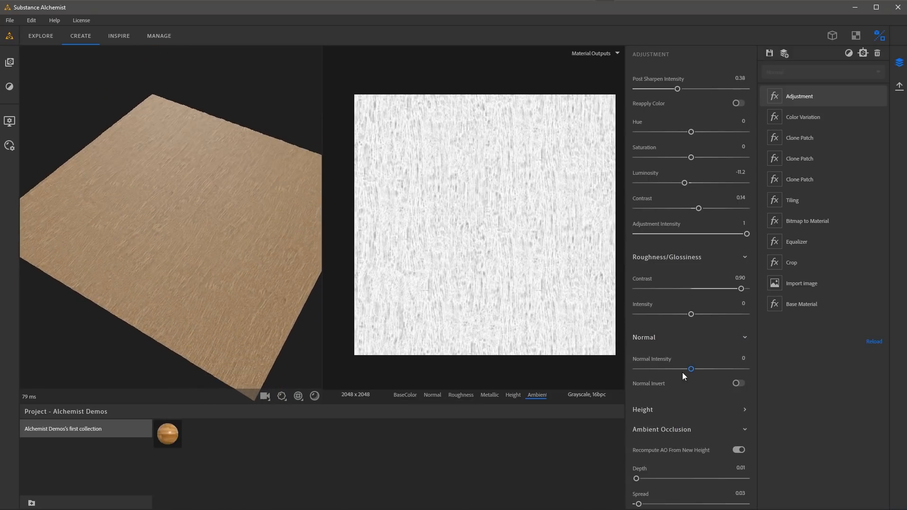
left_click(444, 394)
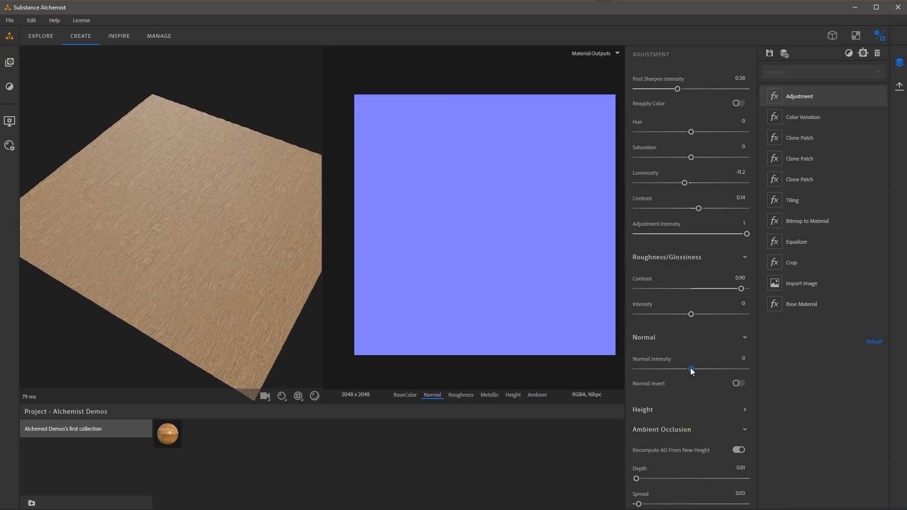
mouse_move(690, 368)
left_mouse_down()
mouse_move(724, 369)
mouse_move(695, 370)
left_mouse_up()
left_click(749, 358)
type("0.04")
key("Return")
scroll(670, 399, "down", 3)
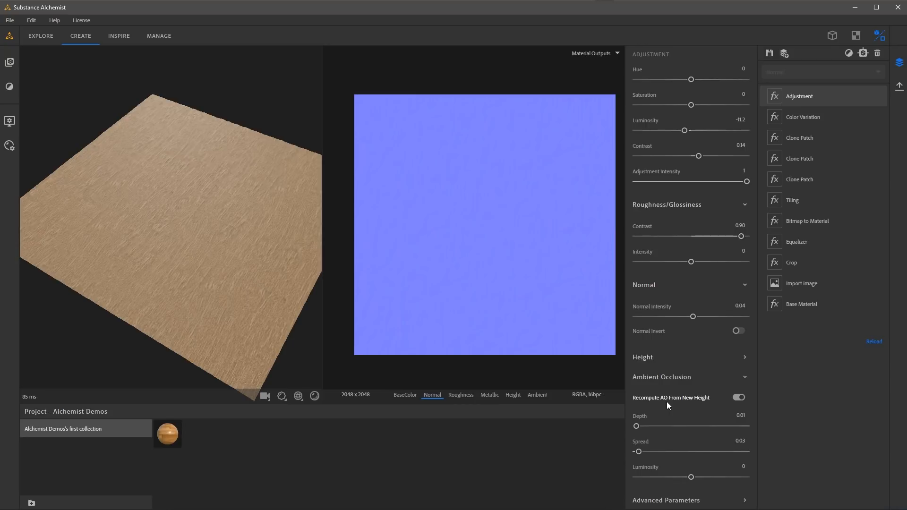
Step: Check the base color map, switch to a 3D-only preview of the wood and open the filter library
left_click(405, 395)
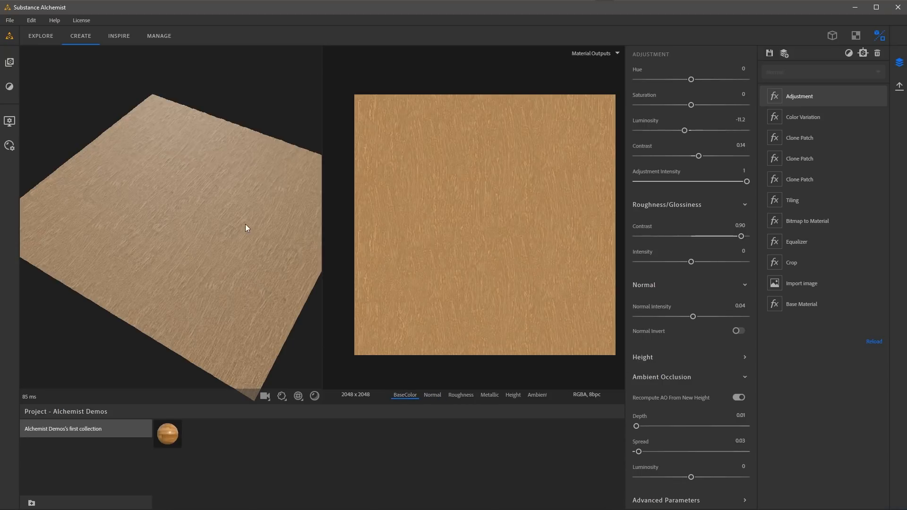
left_click_drag(247, 227, 229, 227)
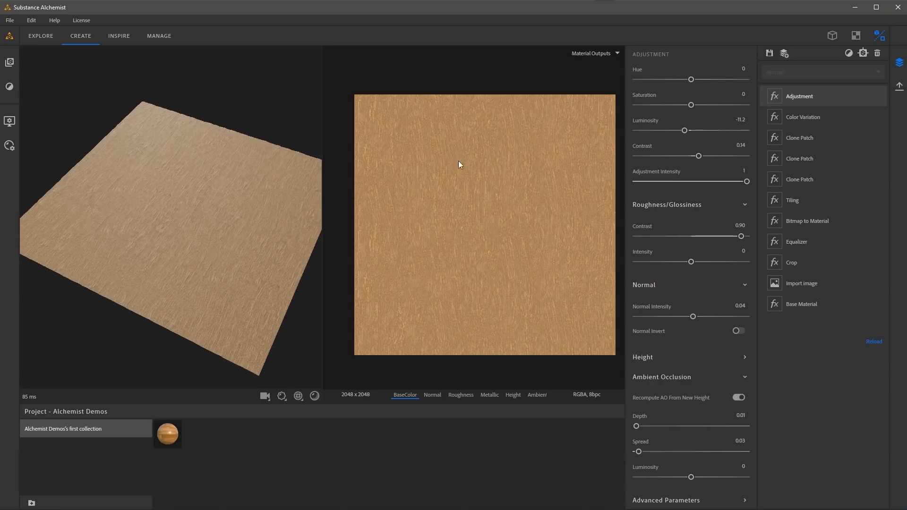
left_click(831, 37)
left_click_drag(349, 227, 395, 269)
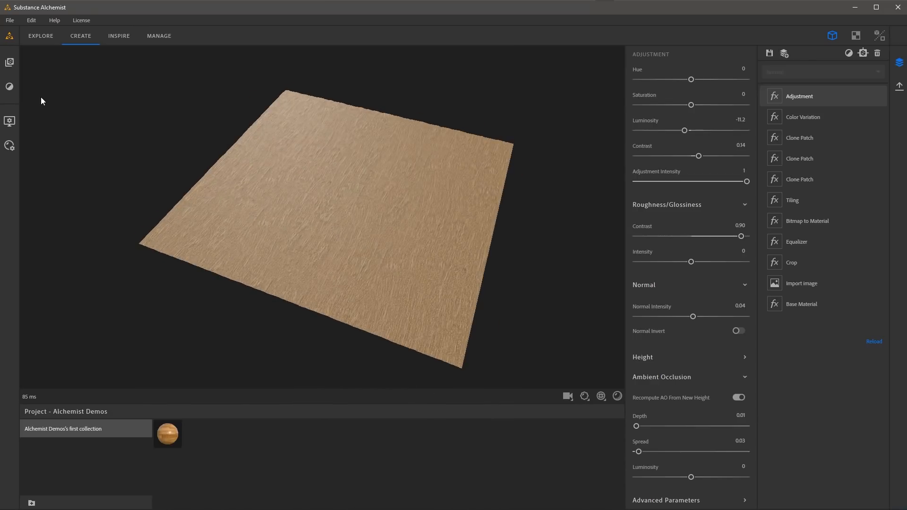
left_click(14, 88)
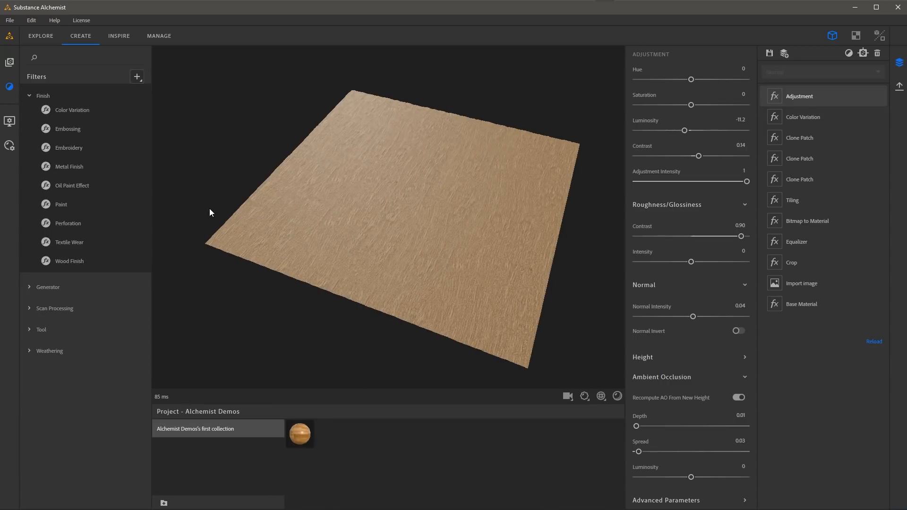
right_click(233, 156)
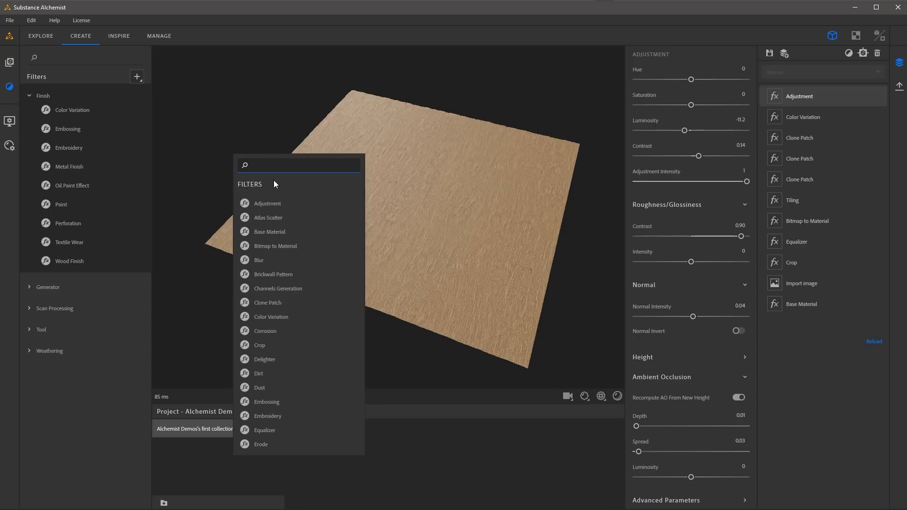
left_click(270, 126)
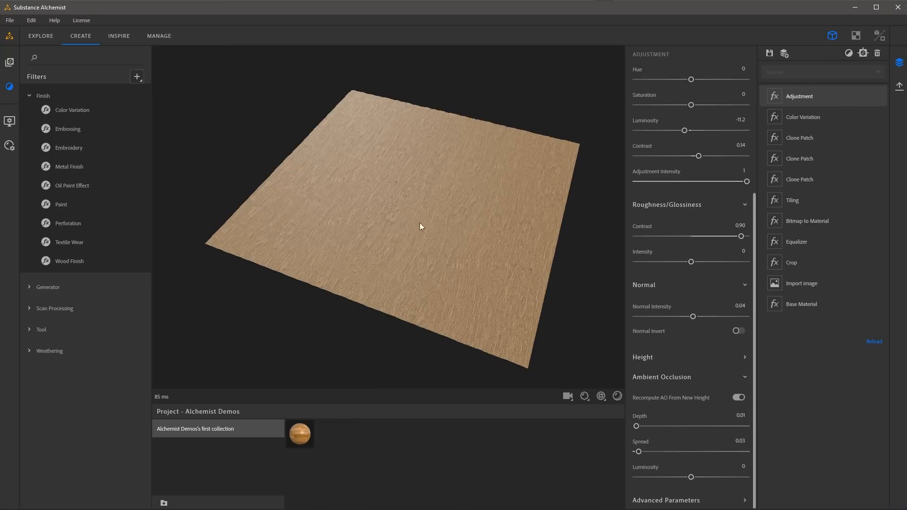
key("space")
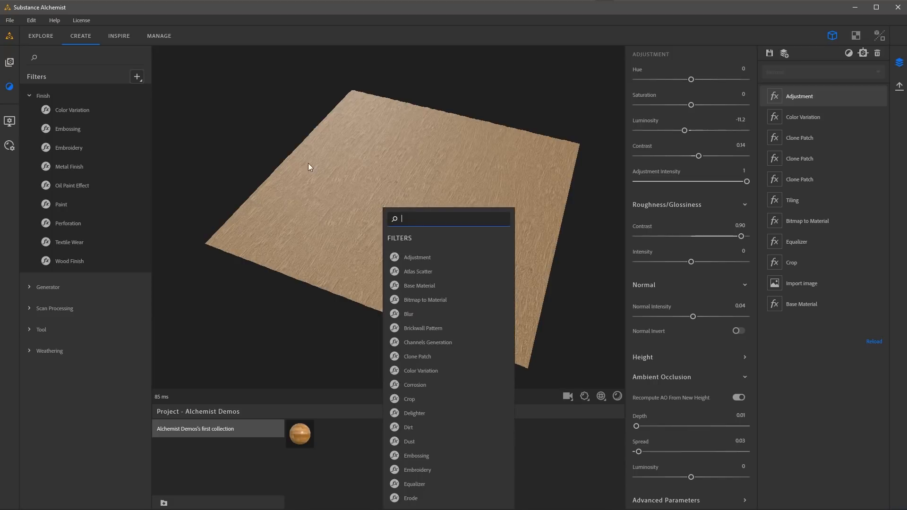
left_click(253, 121)
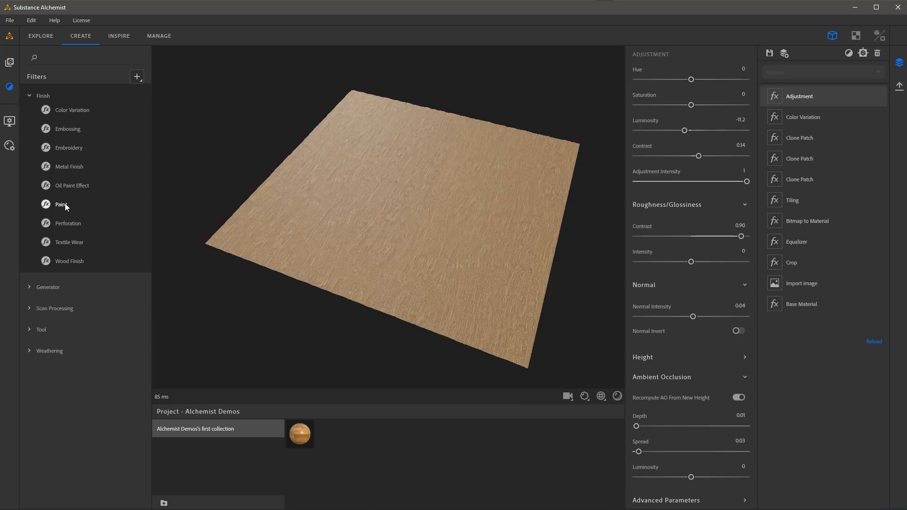
Step: Add the Parquet Pattern generator on top of the Adjustment filter and inspect the planks in the 3D preview
left_click(34, 289)
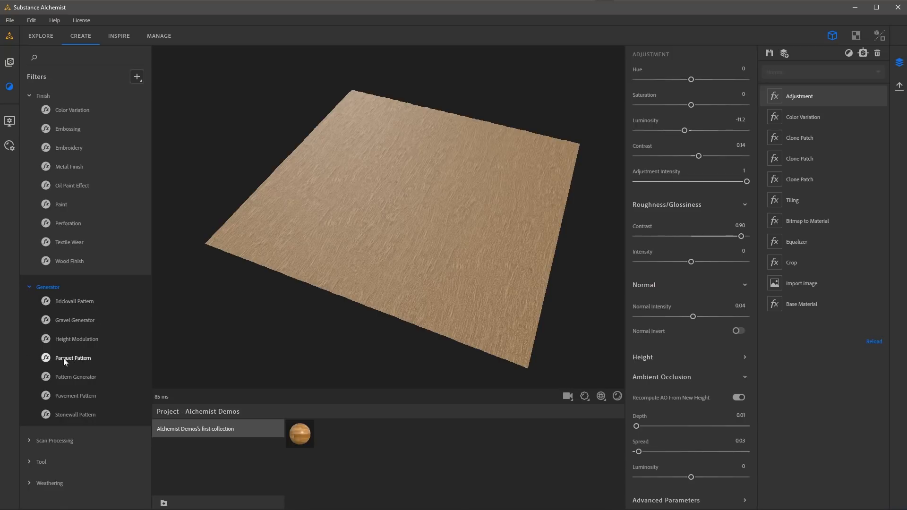
left_click_drag(63, 359, 418, 262)
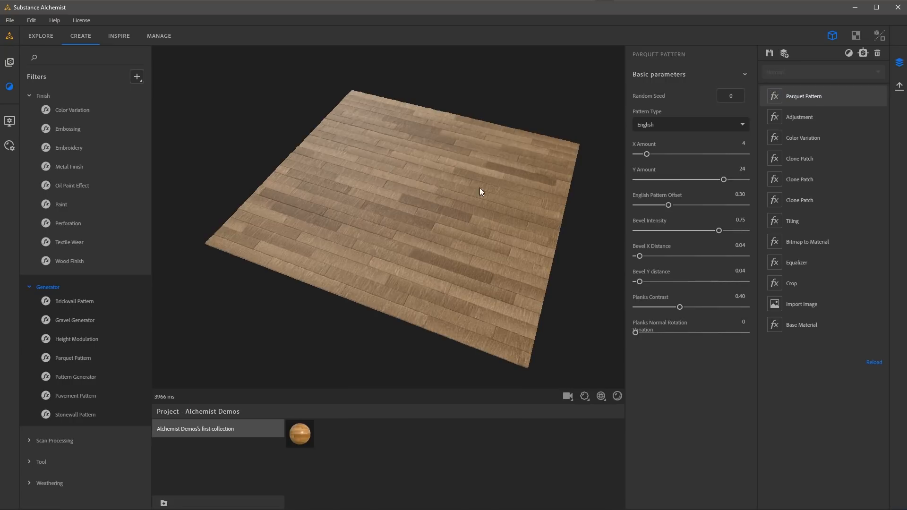
scroll(445, 202, "up", 3)
left_click_drag(497, 279, 437, 247)
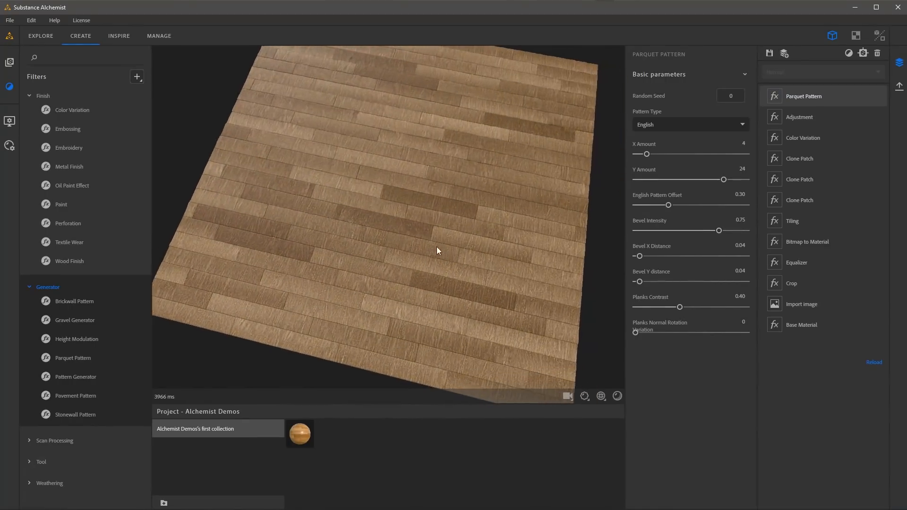
Step: Keep the English parquet pattern type and set its X amount to 2 and Y amount to 8
left_click(661, 123)
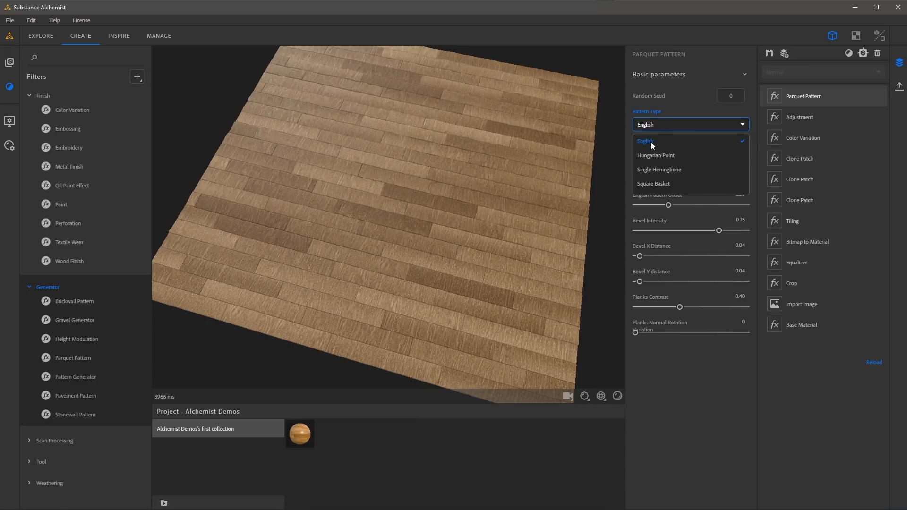
left_click(650, 142)
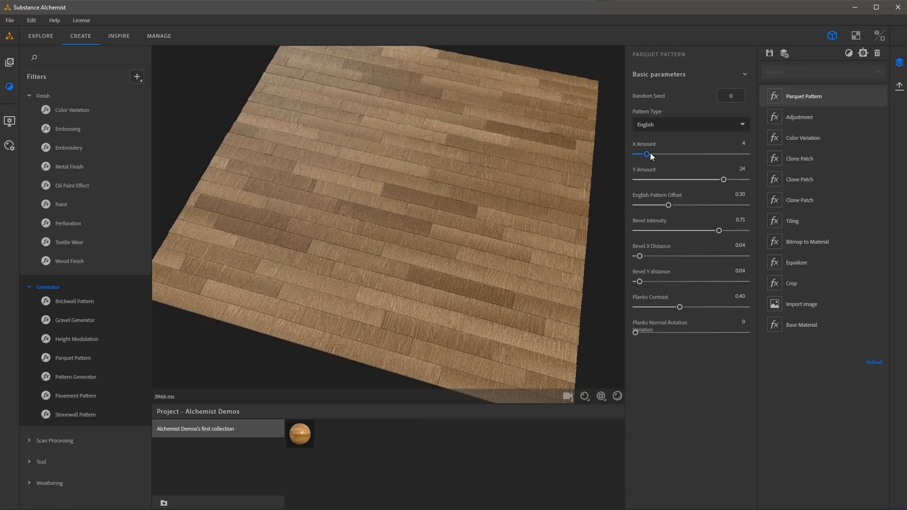
left_click_drag(648, 152, 640, 154)
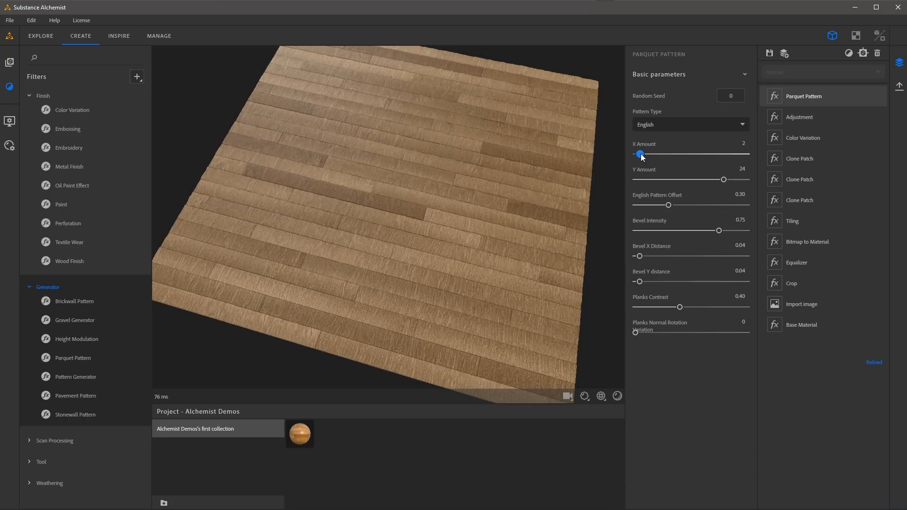
left_click_drag(723, 180, 662, 180)
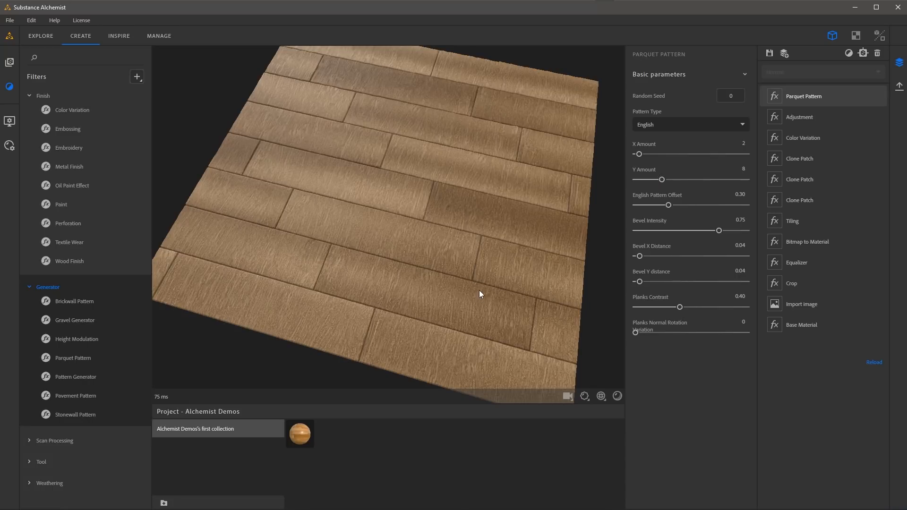
left_click_drag(479, 290, 465, 264)
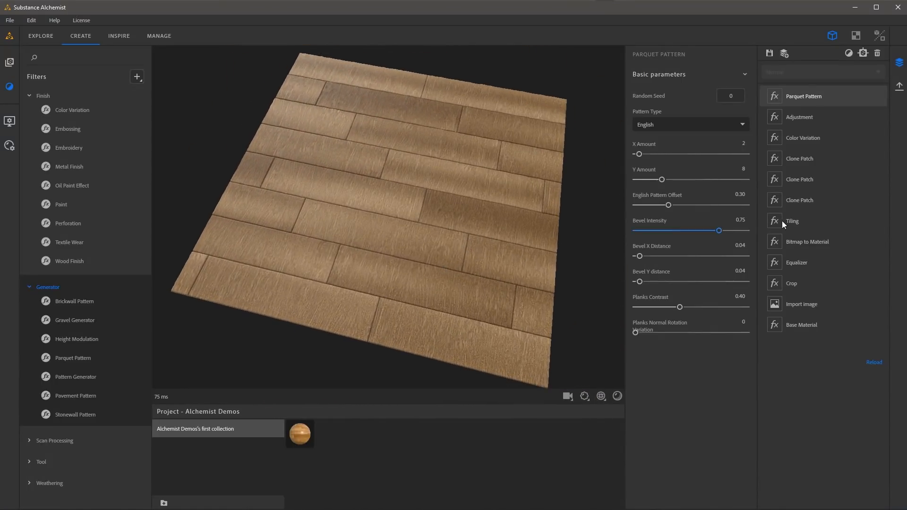
Step: Rotate the Tiling filter's area by 90° so the grain runs along the planks, and return to the 3D-only preview
left_click(812, 223)
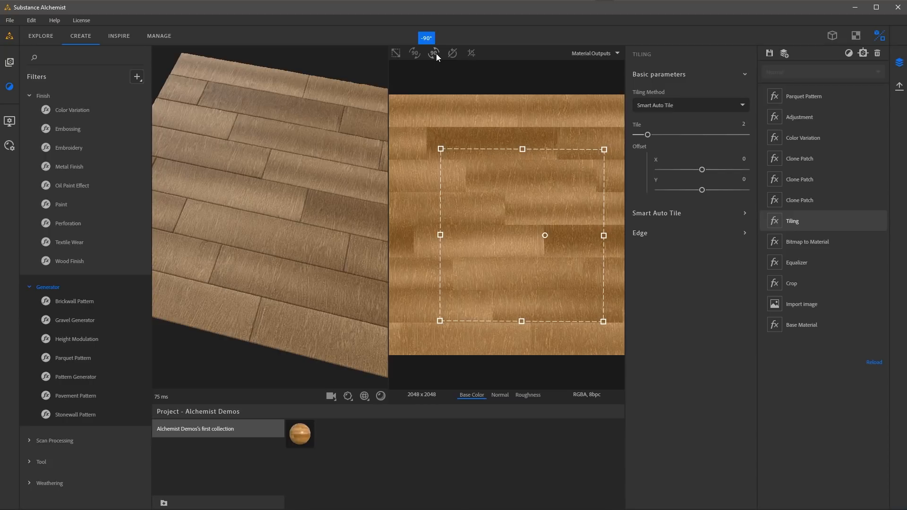
left_click(414, 54)
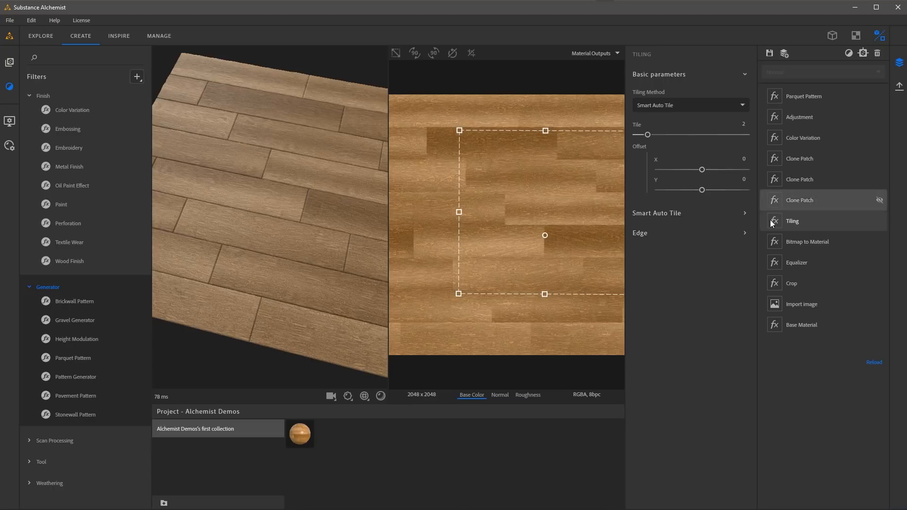
left_click(832, 36)
left_click_drag(438, 240, 451, 257)
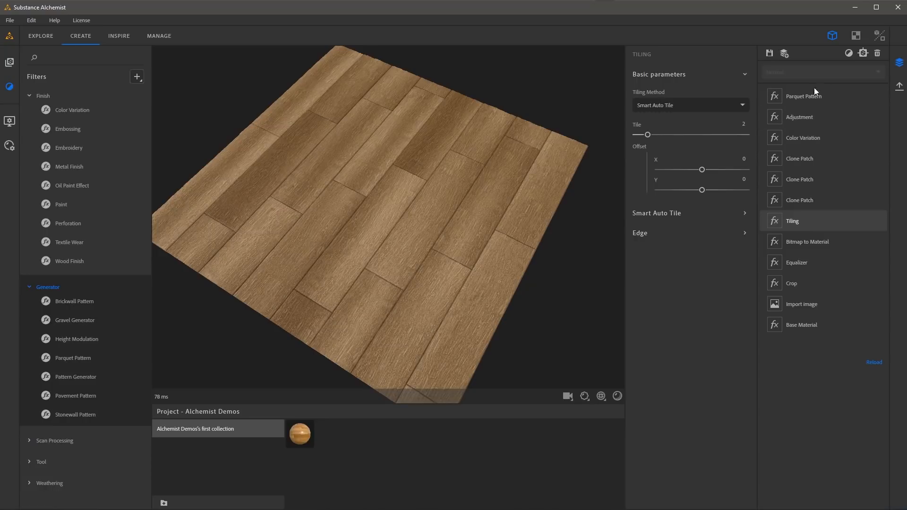
Step: Set the Parquet Pattern's planks contrast to 0.35 and bevel intensity to 0.92, checking the planks in 3D
left_click(803, 96)
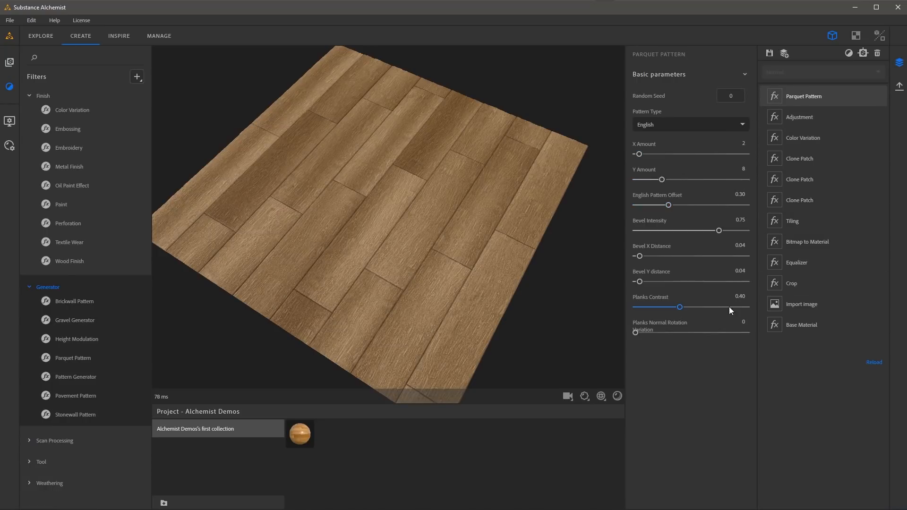
mouse_move(681, 307)
left_mouse_down()
mouse_move(660, 308)
mouse_move(705, 311)
mouse_move(641, 307)
mouse_move(674, 308)
left_mouse_up()
left_click_drag(443, 262, 477, 226)
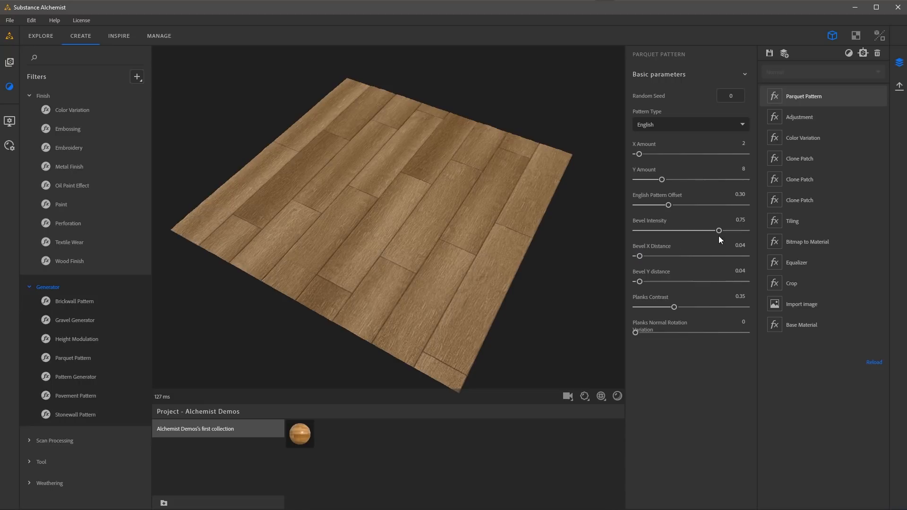
left_click_drag(718, 232, 737, 238)
left_click_drag(517, 288, 483, 258)
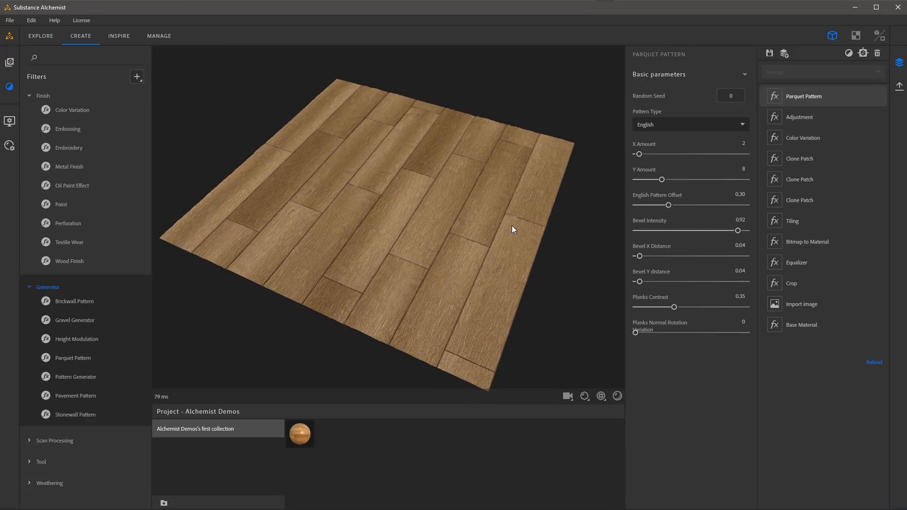
Step: Try the Square Basket and Single Herringbone pattern types on the Parquet Pattern and inspect the planks in the 3D preview
left_click(669, 127)
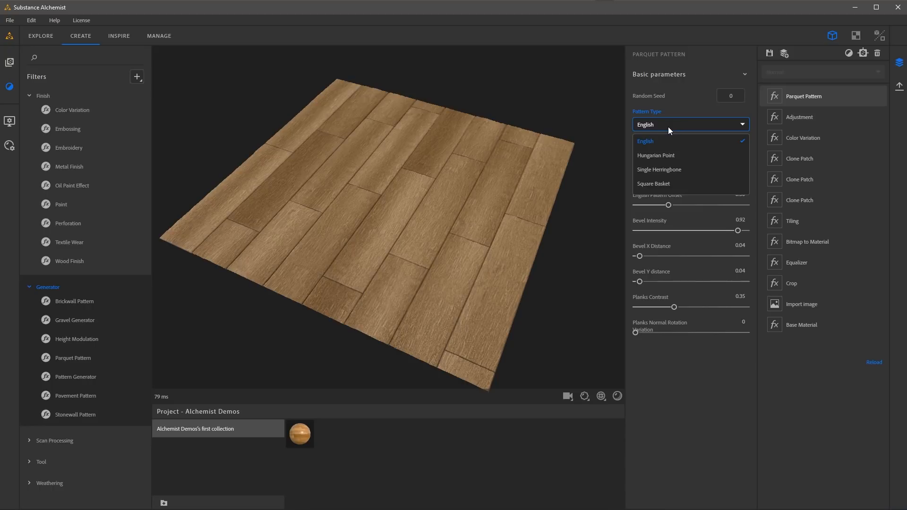
left_click(647, 184)
left_click_drag(496, 222, 469, 228)
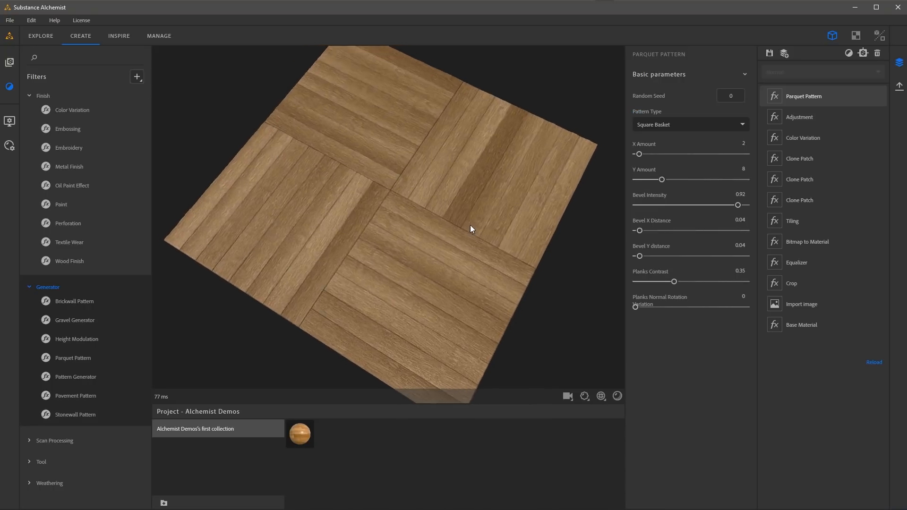
left_click(662, 126)
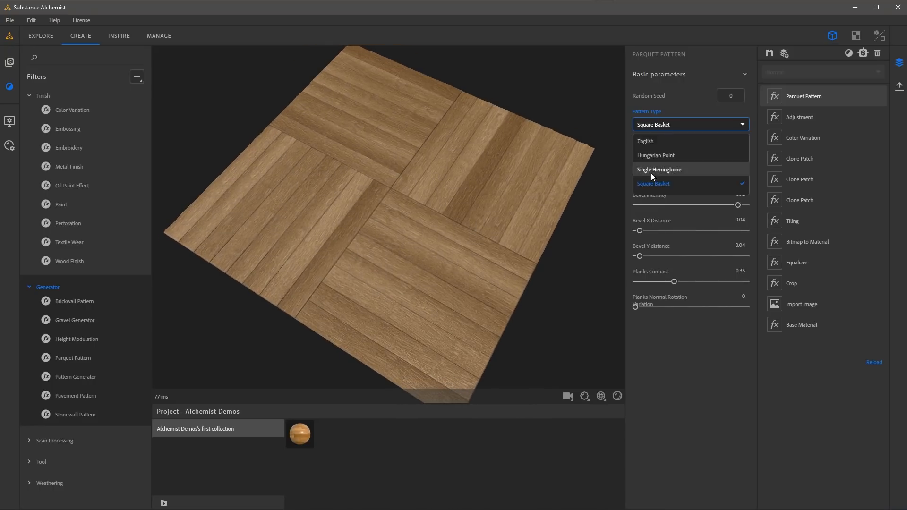
left_click(676, 170)
left_click_drag(542, 195, 556, 265)
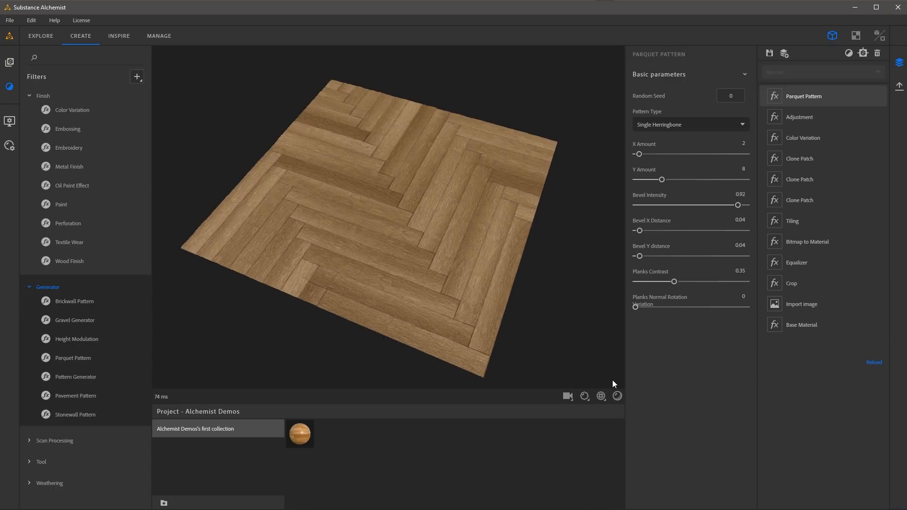
Step: Set the 3D preview's texture scale to 2 in both U and V and inspect the repeated herringbone pattern
left_click(600, 396)
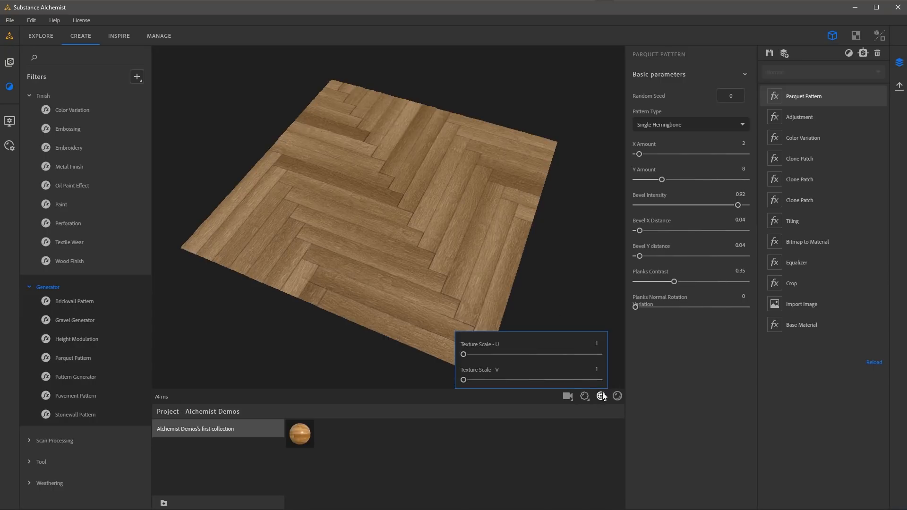
left_click_drag(469, 354, 479, 355)
left_click(477, 379)
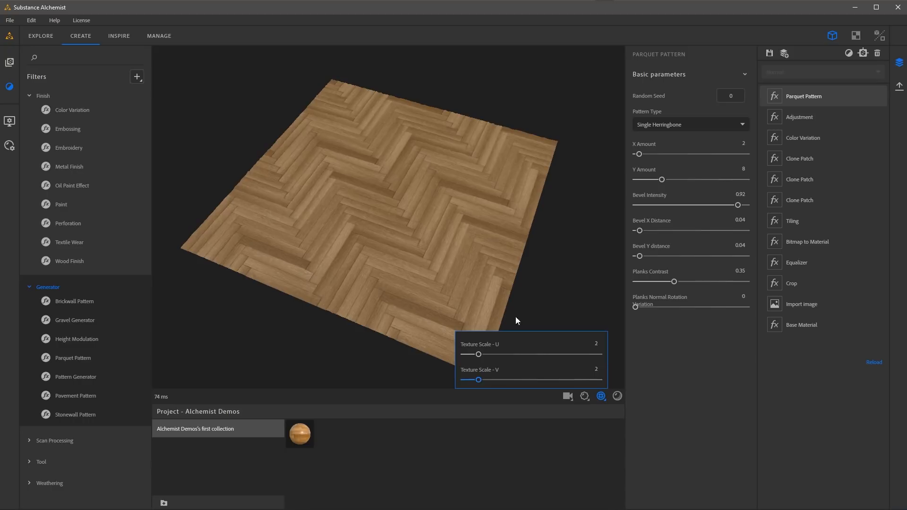
left_click(492, 242)
scroll(427, 261, "up", 1)
left_click_drag(426, 261, 407, 265)
Step: Set the Parquet Pattern's type to English and inspect the plank layout up close in the 3D preview
left_click(668, 125)
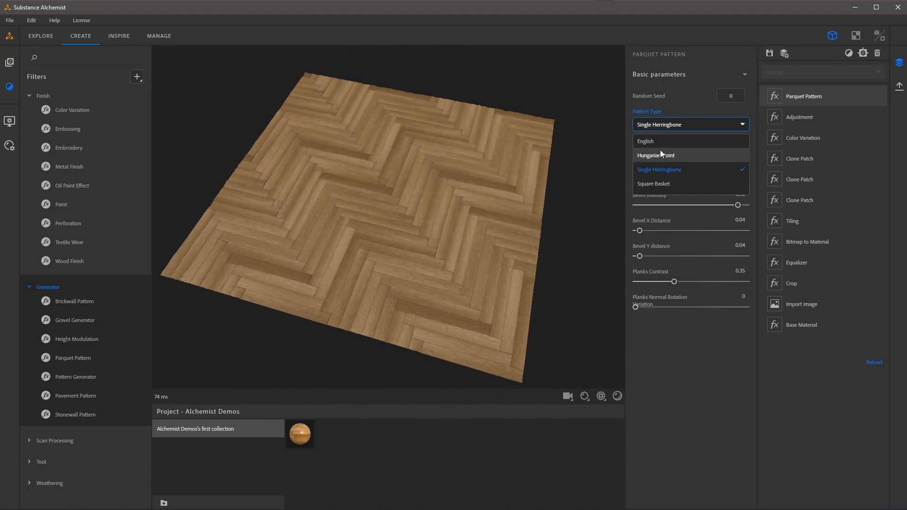
left_click(660, 140)
left_click_drag(487, 238, 452, 287)
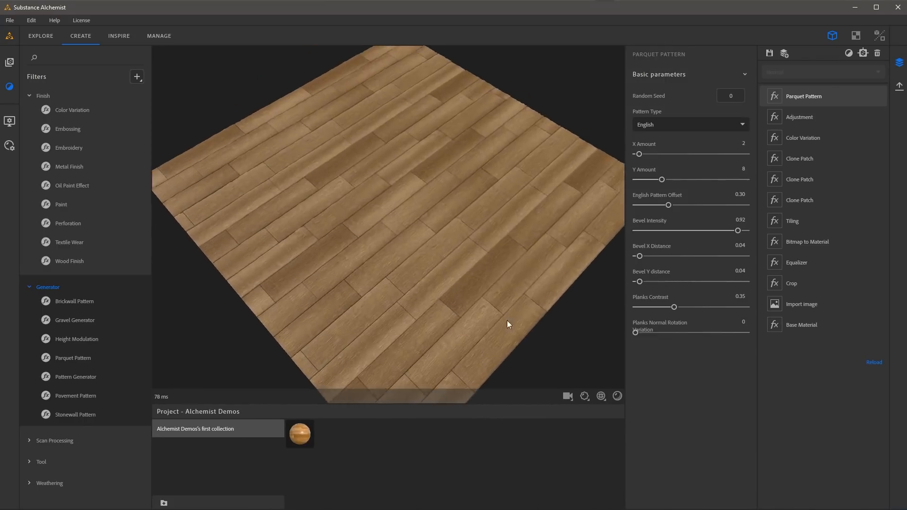
left_click_drag(506, 321, 509, 298)
scroll(509, 297, "up", 2)
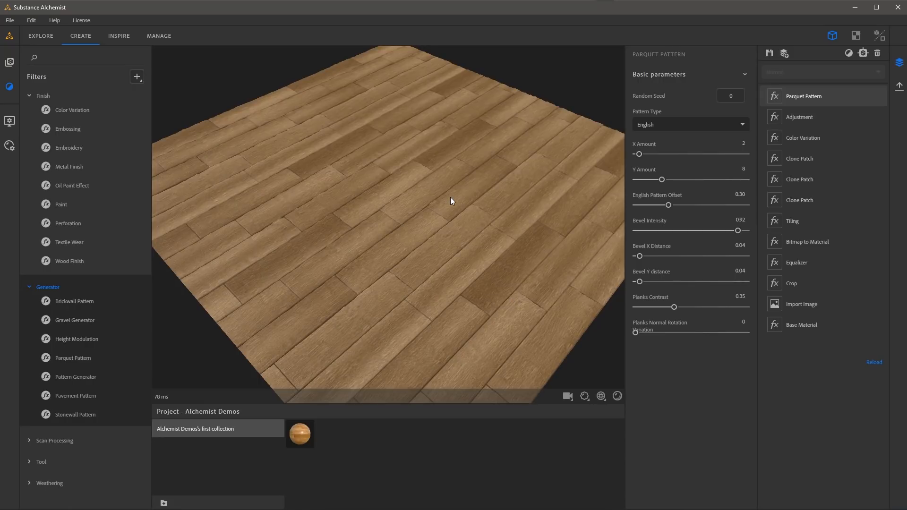
left_click_drag(517, 259, 470, 237)
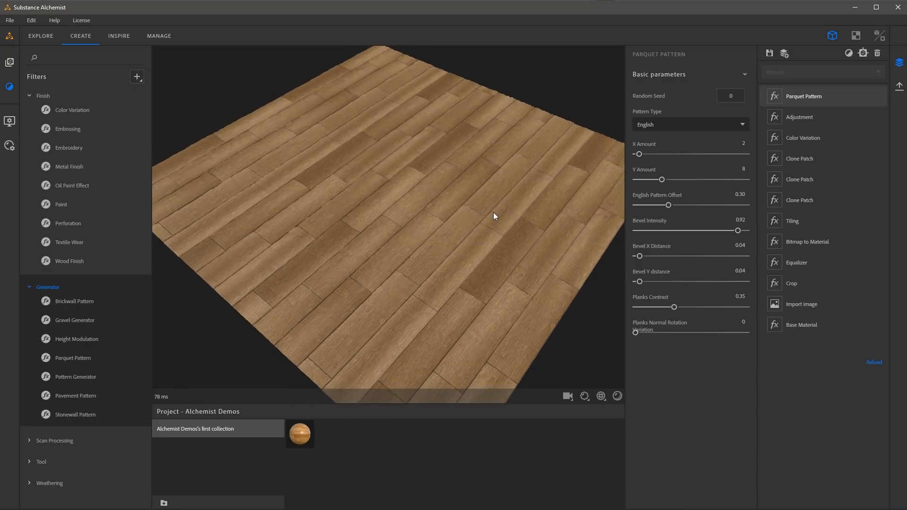
Step: Raise the contrast and slightly lower the luminosity of the Adjustment filter's base color, checking the planks in 3D
left_click(801, 143)
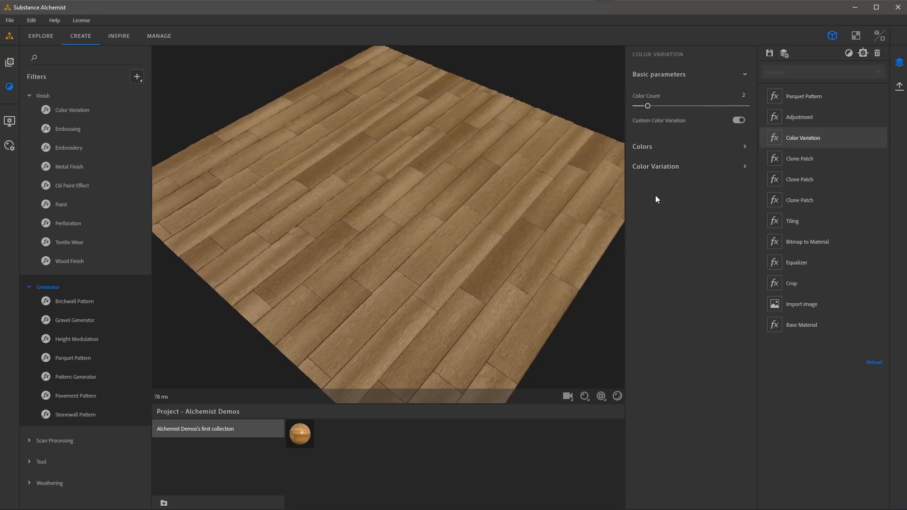
left_click(806, 116)
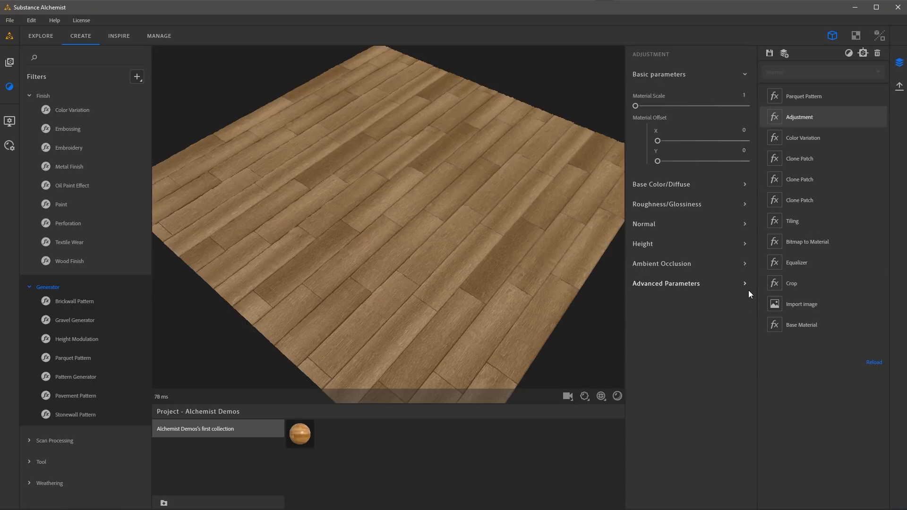
left_click(670, 185)
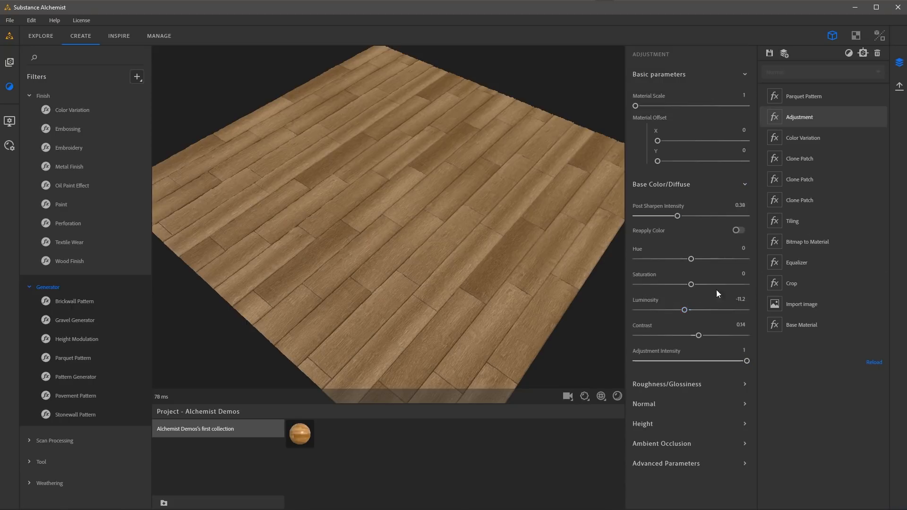
left_click_drag(701, 335, 710, 335)
left_click_drag(483, 287, 487, 287)
left_click_drag(686, 313, 682, 309)
left_click_drag(488, 297, 472, 271)
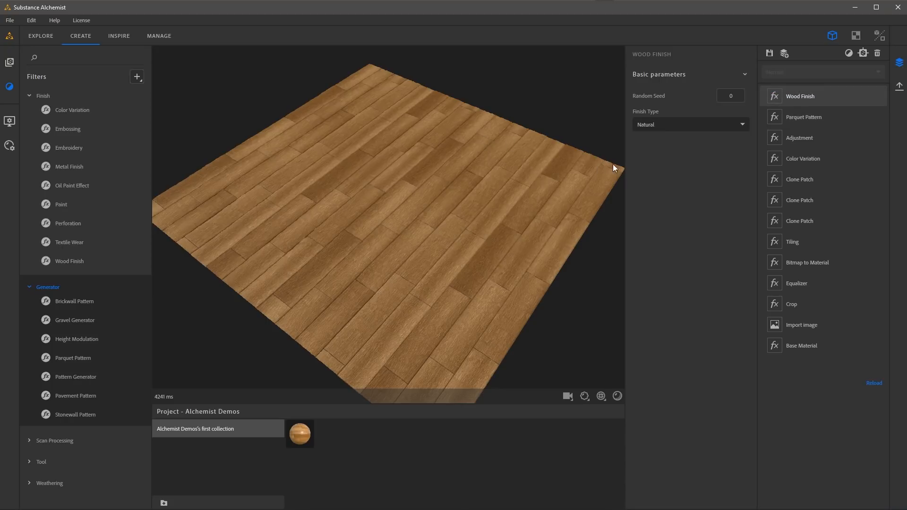
Step: Set the Wood Finish filter's finish type to Varnish and rotate the environment lighting to check the floor's reflections
left_click(652, 126)
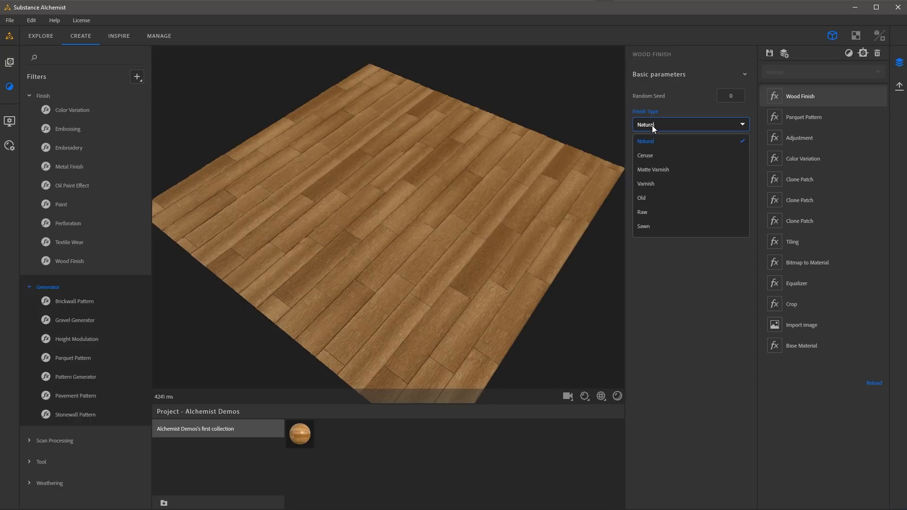
left_click(653, 185)
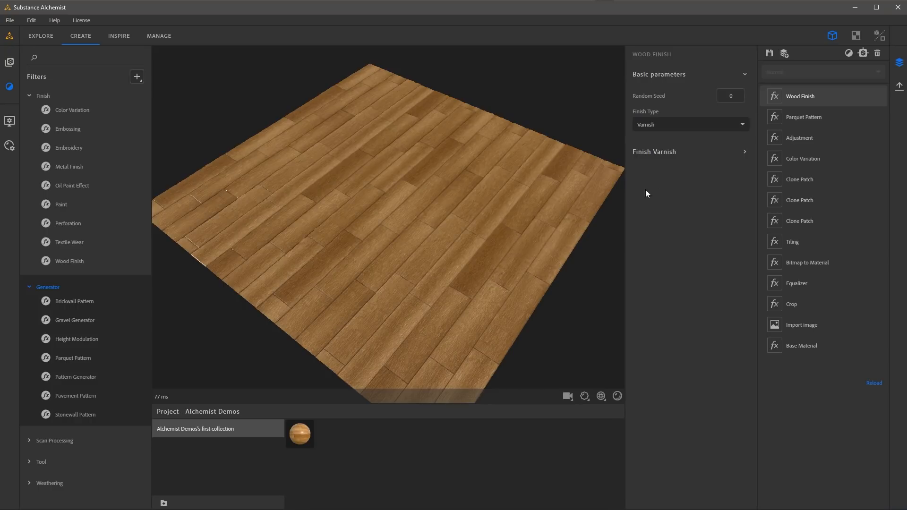
left_click_drag(417, 284, 438, 274)
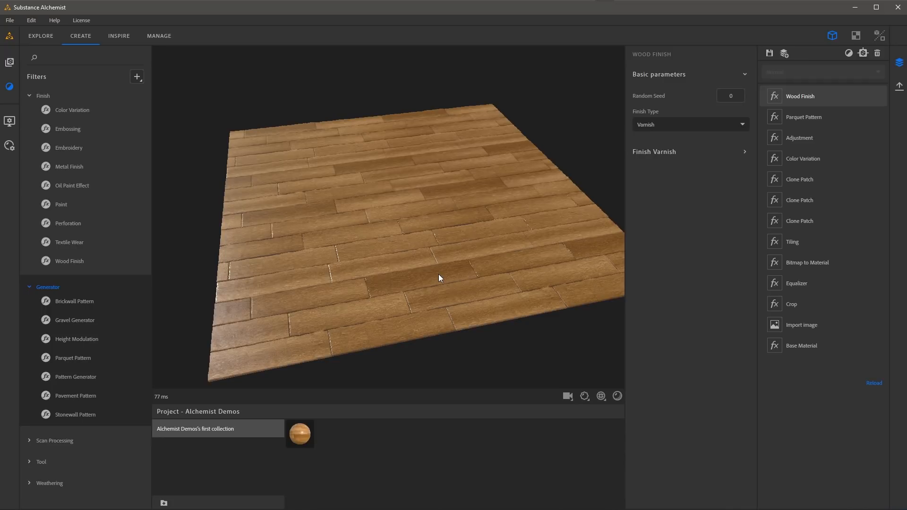
mouse_move(438, 226)
right_mouse_down("shift")
mouse_move(500, 227)
mouse_move(401, 230)
mouse_move(423, 233)
right_mouse_up("shift")
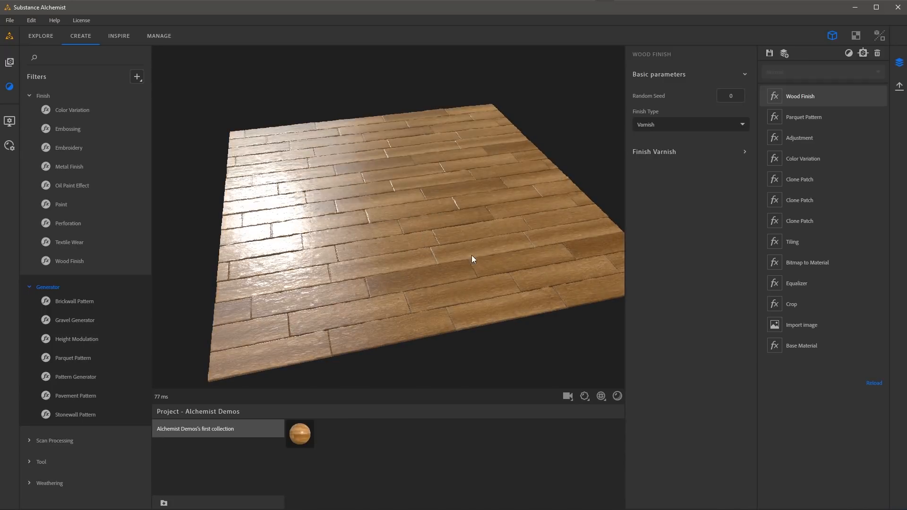
left_click_drag(471, 255, 487, 194)
right_click_drag(439, 223, 439, 220, "shift")
mouse_move(440, 221)
left_mouse_down()
mouse_move(447, 245)
mouse_move(366, 230)
mouse_move(448, 241)
mouse_move(470, 233)
mouse_move(448, 232)
left_mouse_up()
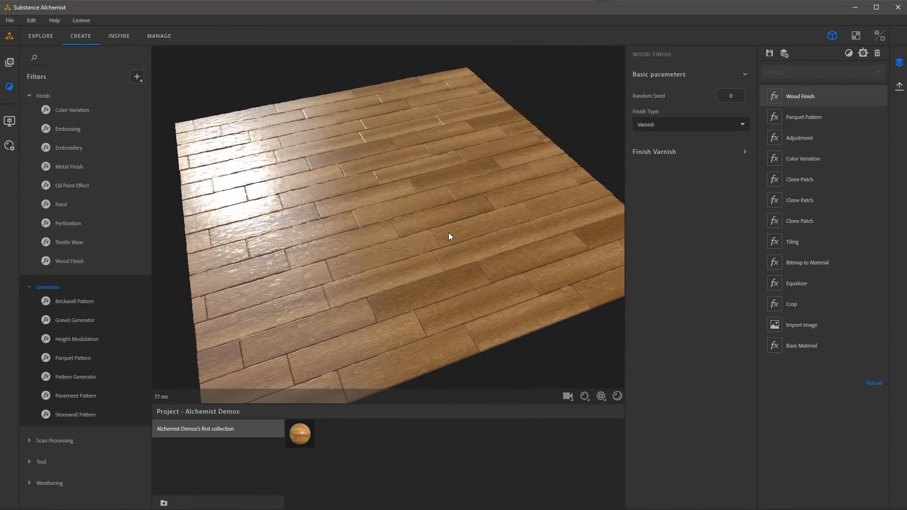
Step: Set the varnish's fibers roughness intensity to 0.14, roughness intensity to 0.27, normal intensity to 0.41, normal fibers orientation variations to 0.07 and fibers mask contrast to 0.79
left_click(665, 152)
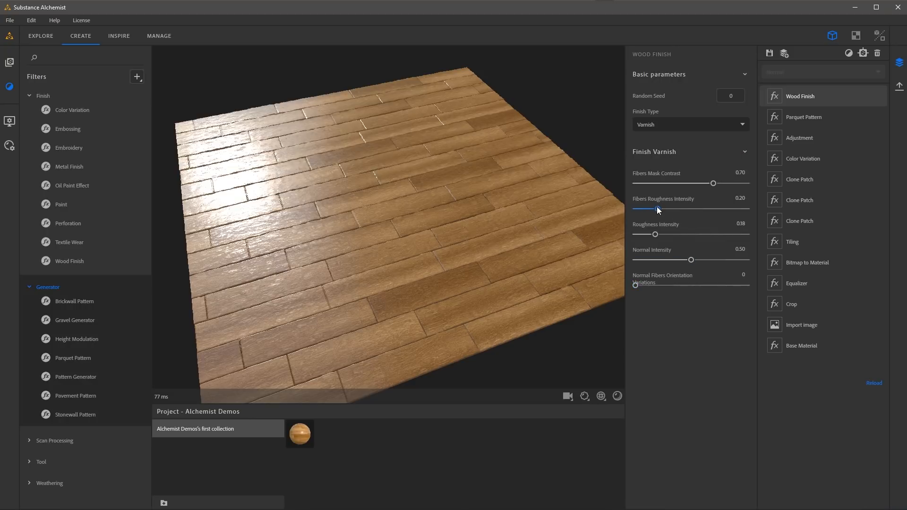
mouse_move(657, 209)
left_mouse_down()
mouse_move(693, 213)
mouse_move(653, 211)
left_mouse_up()
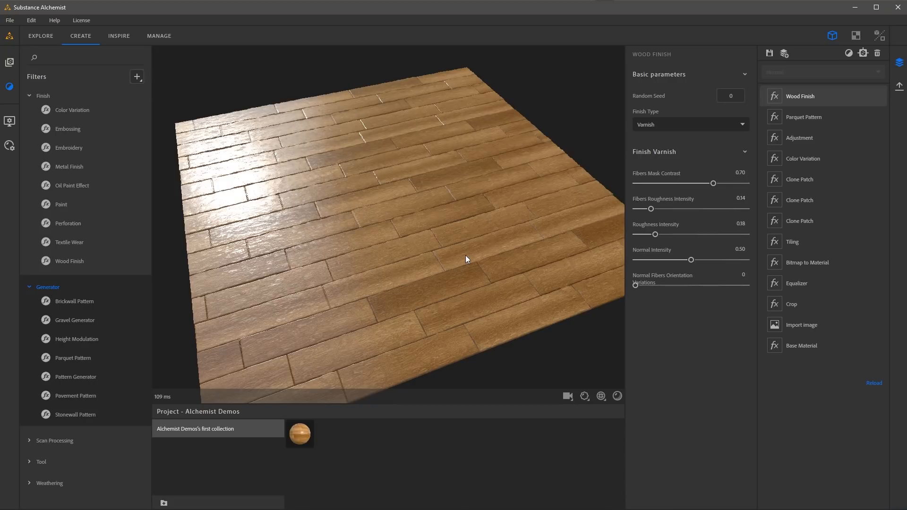
mouse_move(465, 255)
left_mouse_down()
mouse_move(443, 250)
mouse_move(452, 253)
left_mouse_up()
left_click_drag(655, 236, 681, 260)
mouse_move(638, 285)
left_mouse_down()
mouse_move(667, 286)
mouse_move(642, 288)
left_mouse_up()
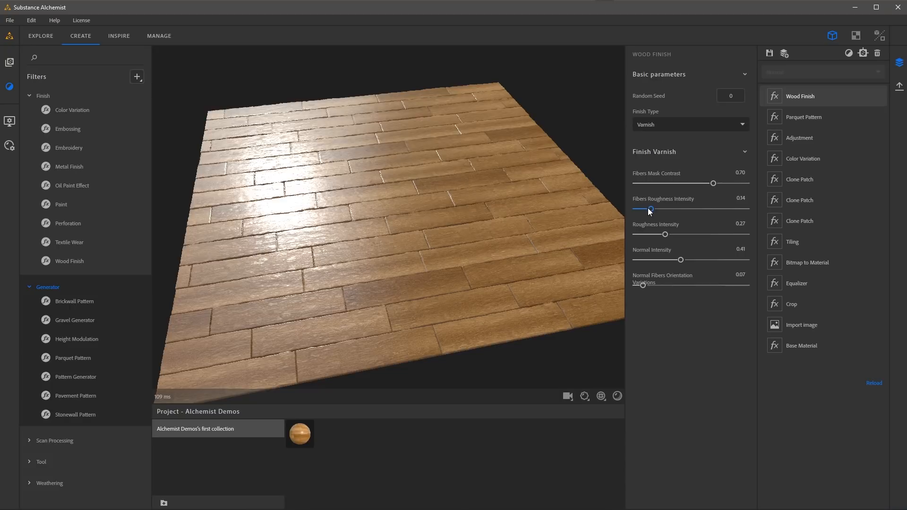
left_click_drag(652, 183, 724, 189)
Step: Examine the varnished floor's reflections and plank relief from several angles in the 3D preview
left_click_drag(341, 245, 415, 225)
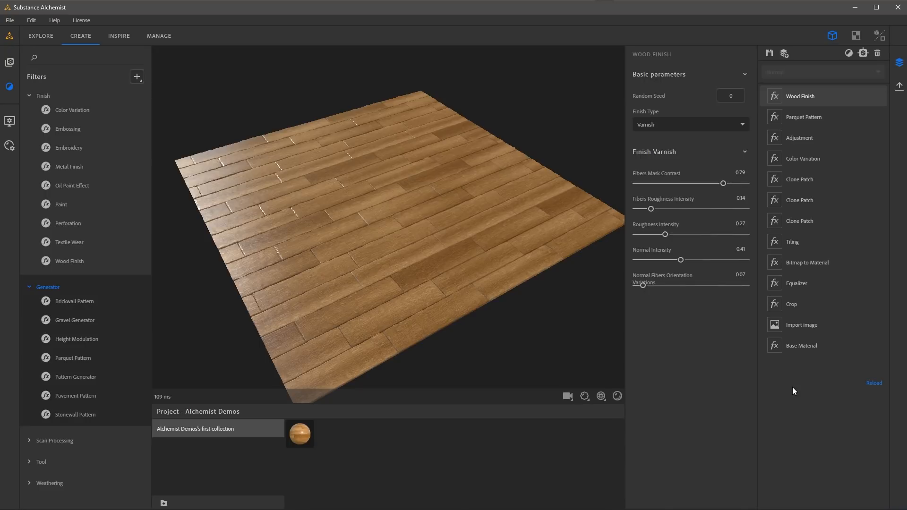
left_click_drag(582, 234, 465, 215)
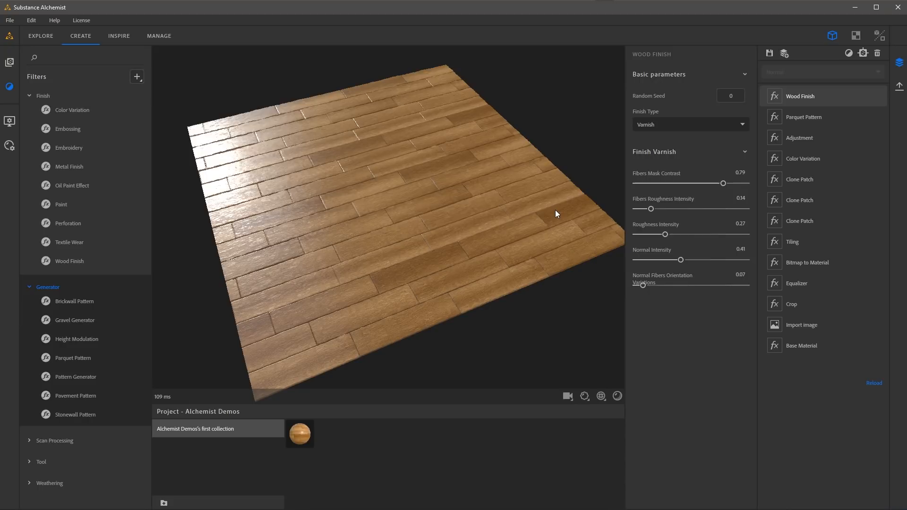
left_click_drag(455, 165, 459, 198)
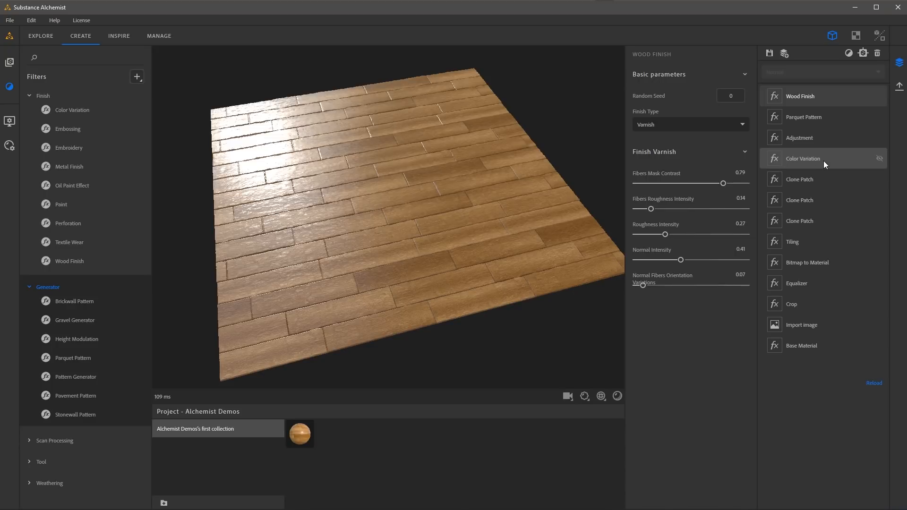
mouse_move(564, 198)
left_mouse_down()
mouse_move(512, 210)
mouse_move(549, 204)
left_mouse_up()
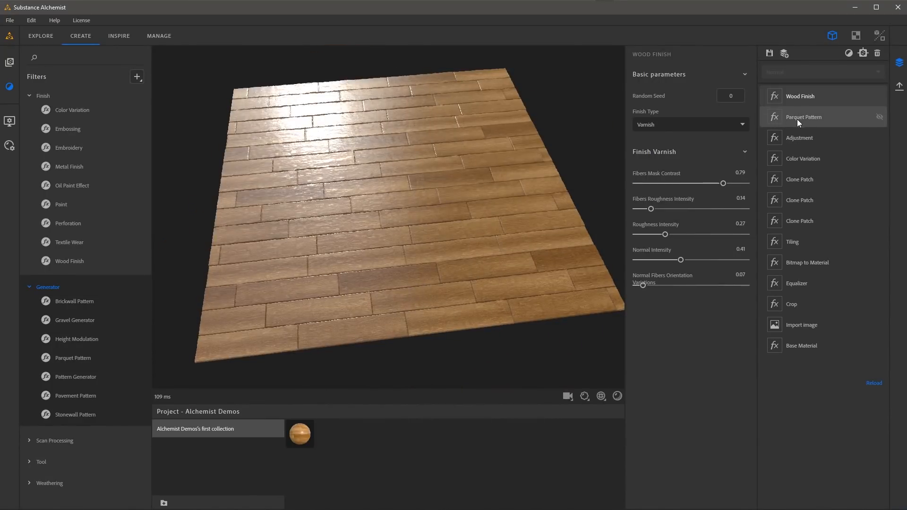
left_click_drag(502, 222, 510, 246)
mouse_move(469, 218)
left_mouse_down()
mouse_move(426, 233)
mouse_move(467, 236)
mouse_move(458, 211)
left_mouse_up()
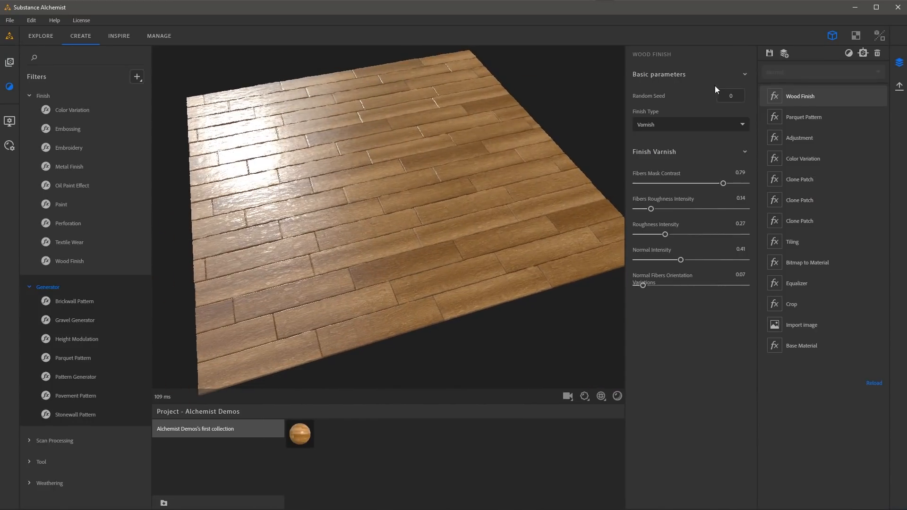
Step: Save the material as "wood parquet" to Alchemist Demos's first collection
left_click(769, 54)
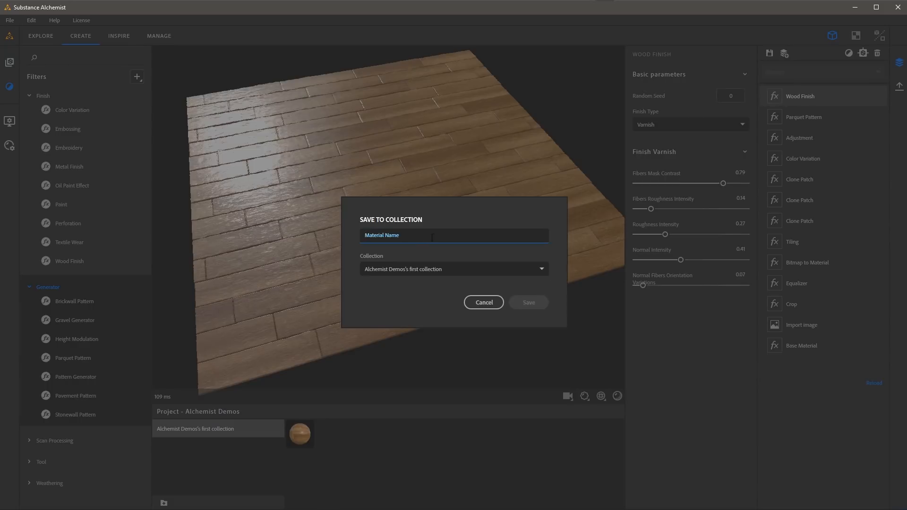
type("wood")
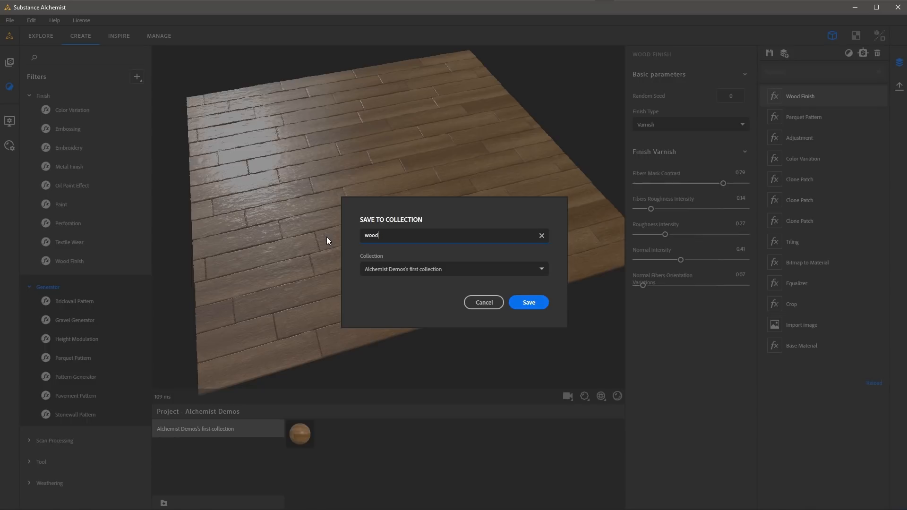
type(" parquet")
left_click(527, 304)
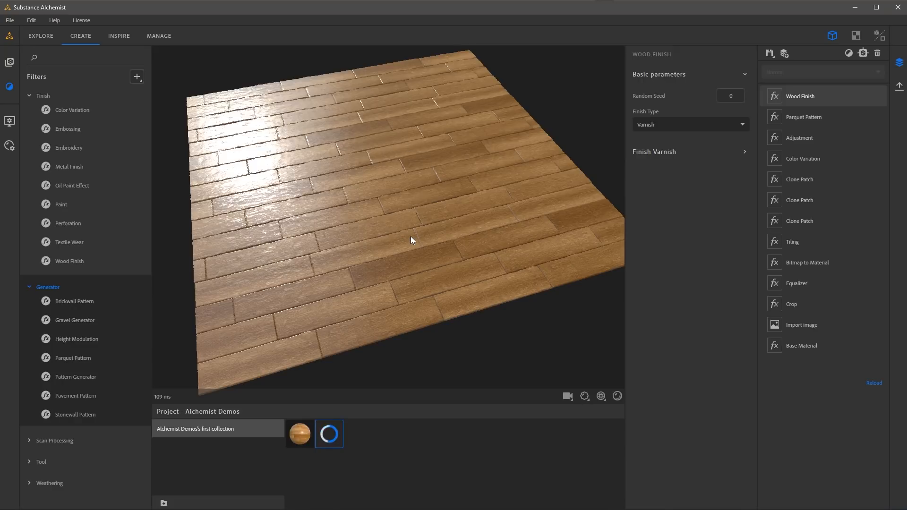
Step: Change the Parquet Pattern's type to Single Herringbone and inspect the varnished floor in the 3D preview
left_click(802, 119)
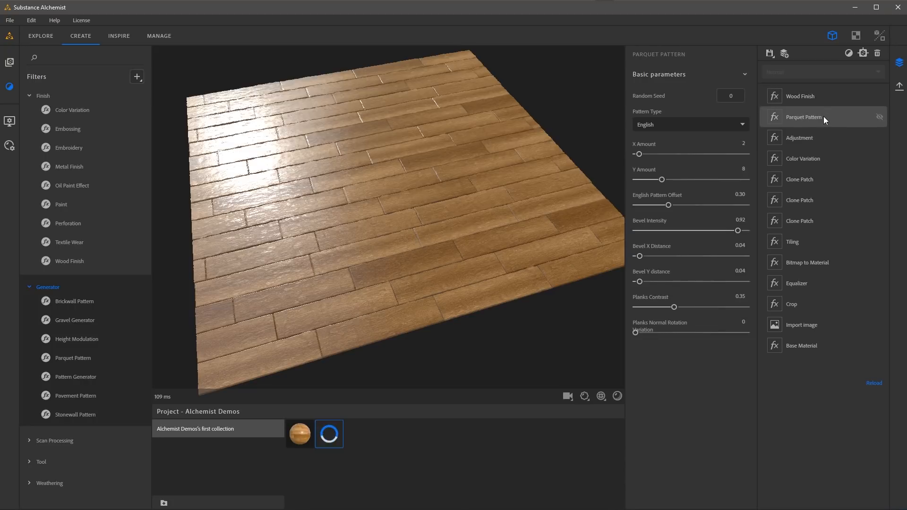
left_click(697, 129)
left_click(665, 171)
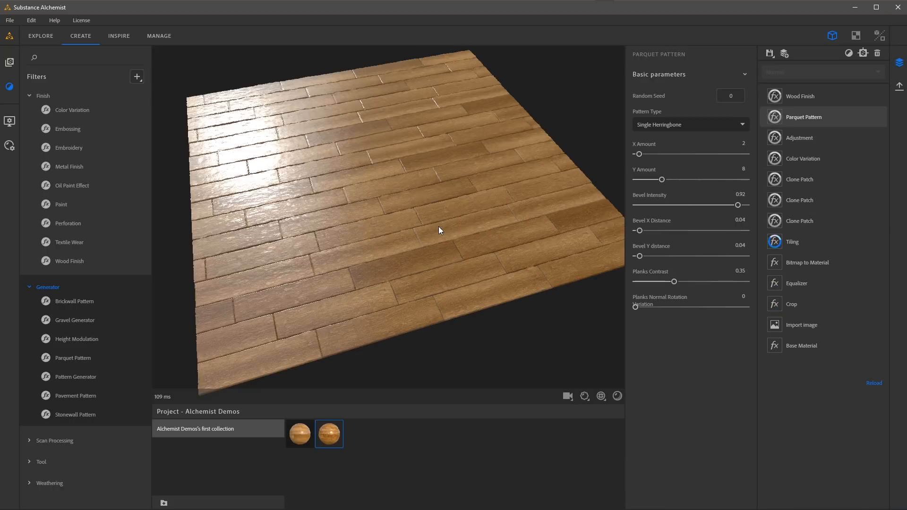
left_click_drag(438, 226, 475, 231)
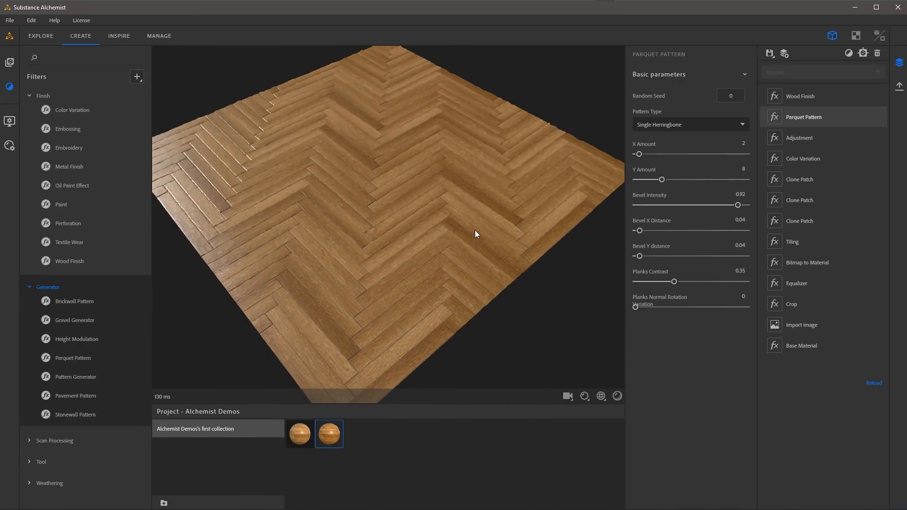
Step: Save the herringbone variant as a new material named "wood_herringbone" in Alchemist Demos's first collection
left_click(769, 53)
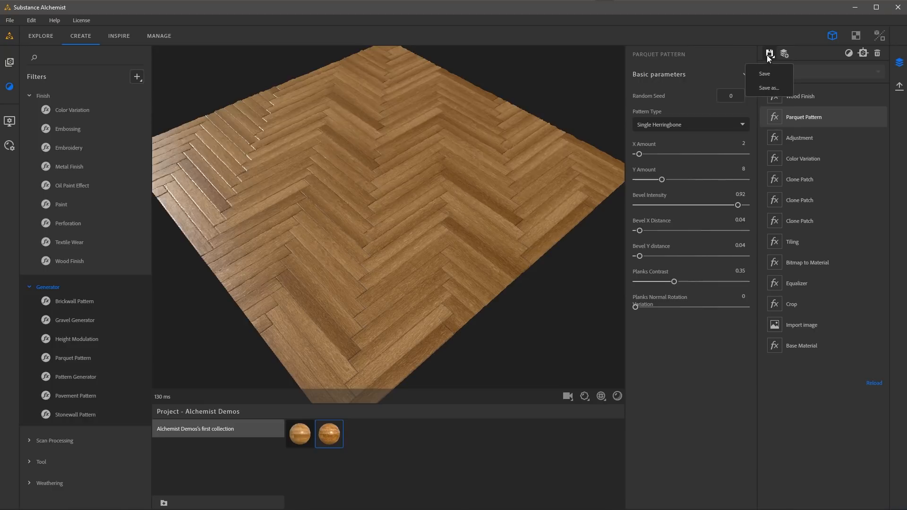
left_click(763, 89)
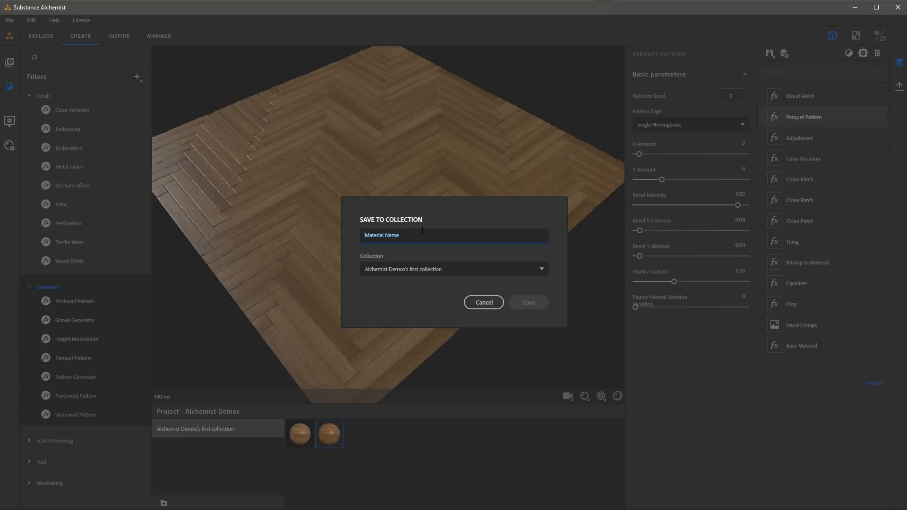
type("wood")
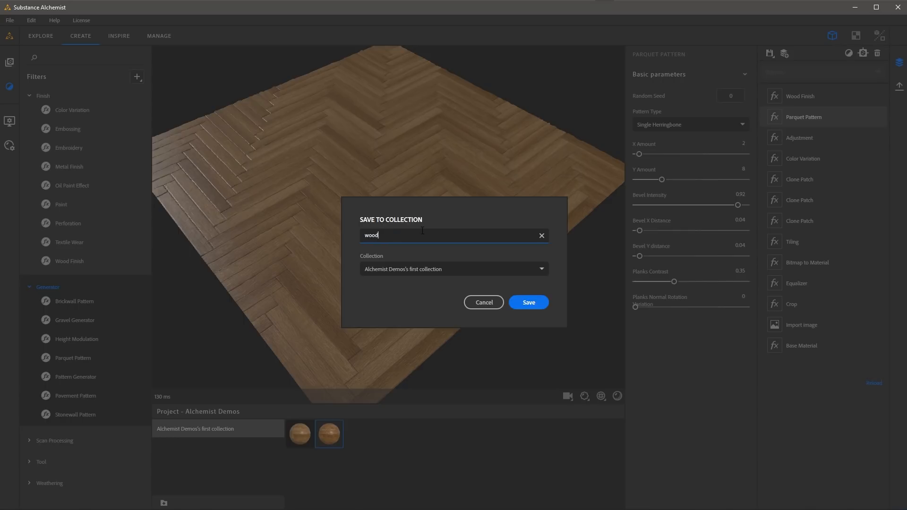
type("_herringbone")
left_click(533, 302)
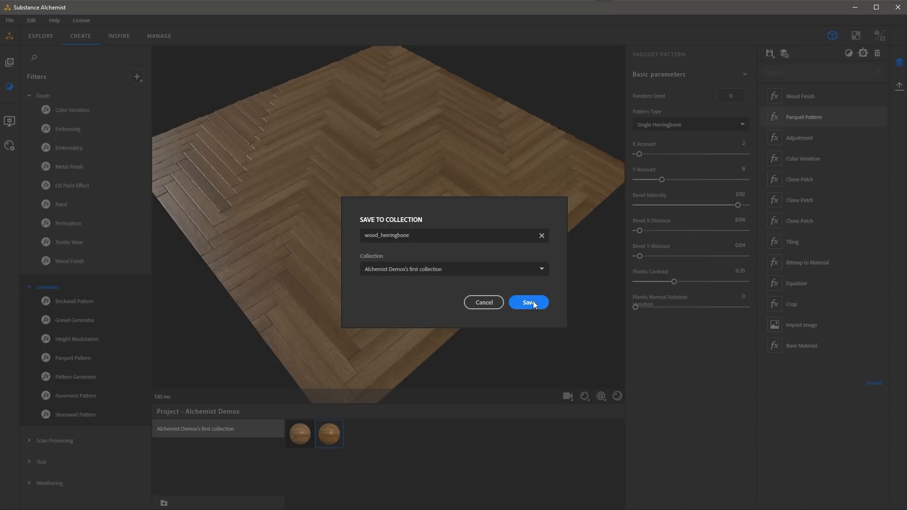